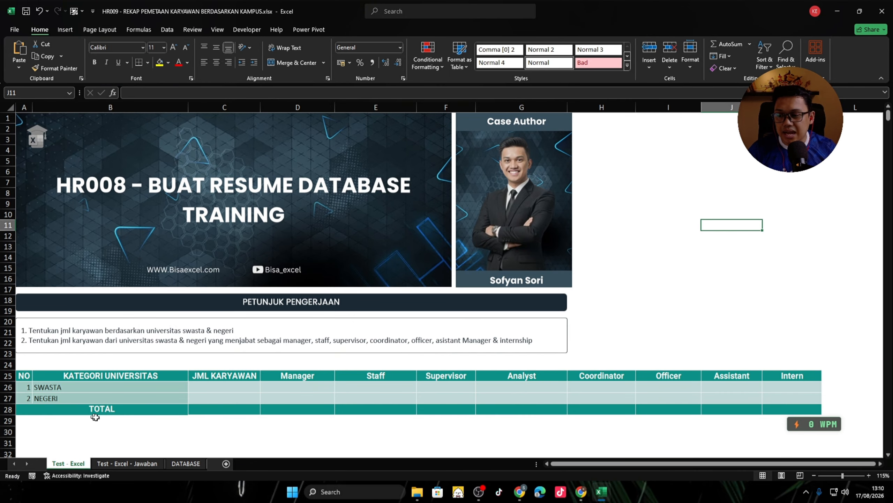
pyautogui.moveTo(232, 386); pyautogui.dragTo(624, 409)
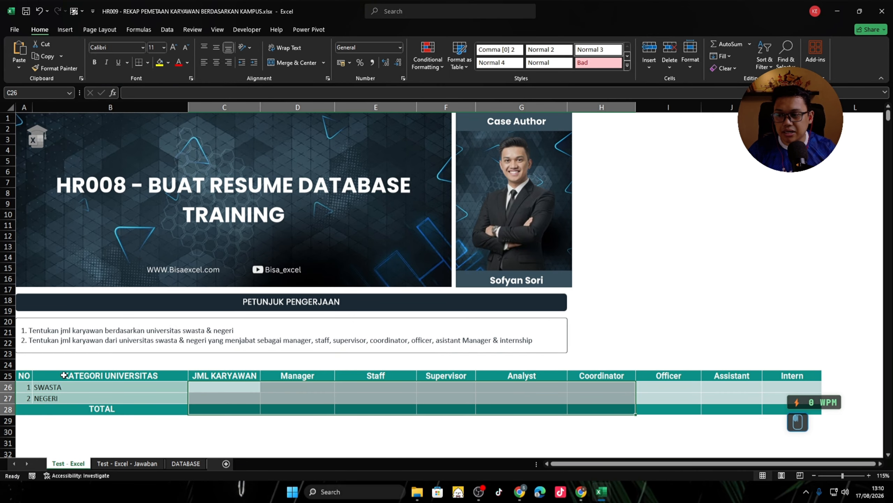
pyautogui.moveTo(249, 387); pyautogui.dragTo(799, 407)
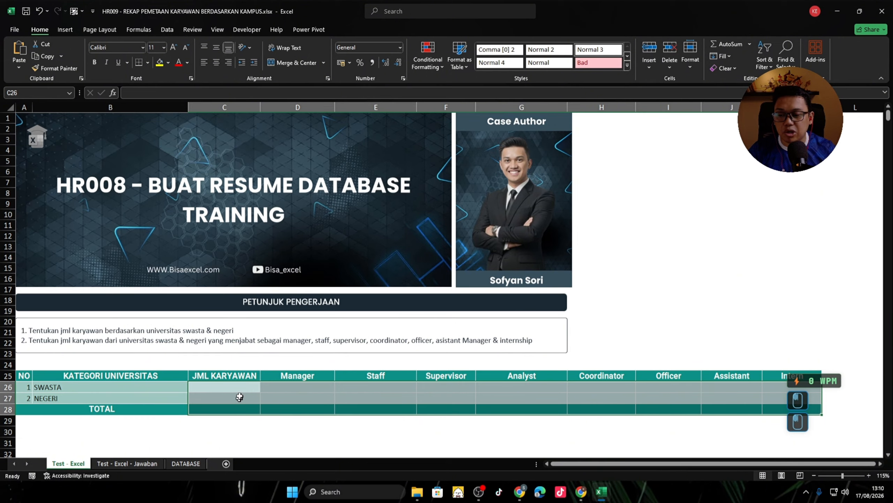
pyautogui.moveTo(242, 381); pyautogui.dragTo(340, 387)
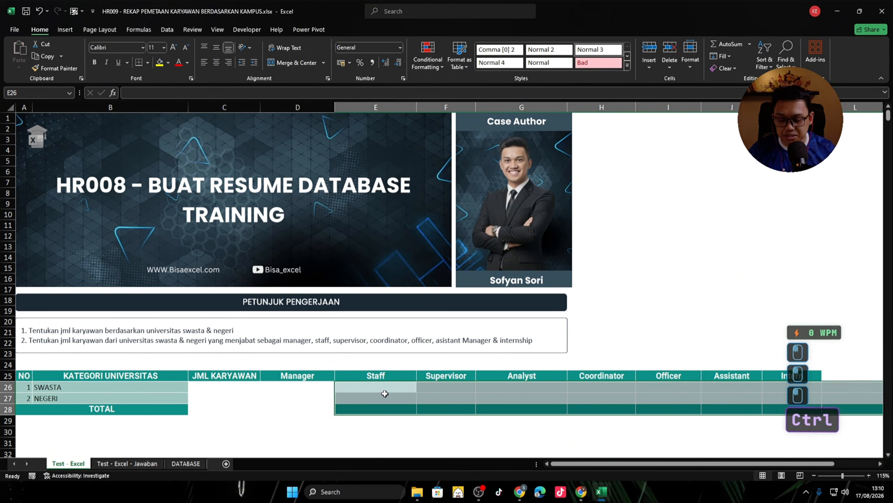
pyautogui.hotkey('ctrl', 'z')
pyautogui.click(293, 411)
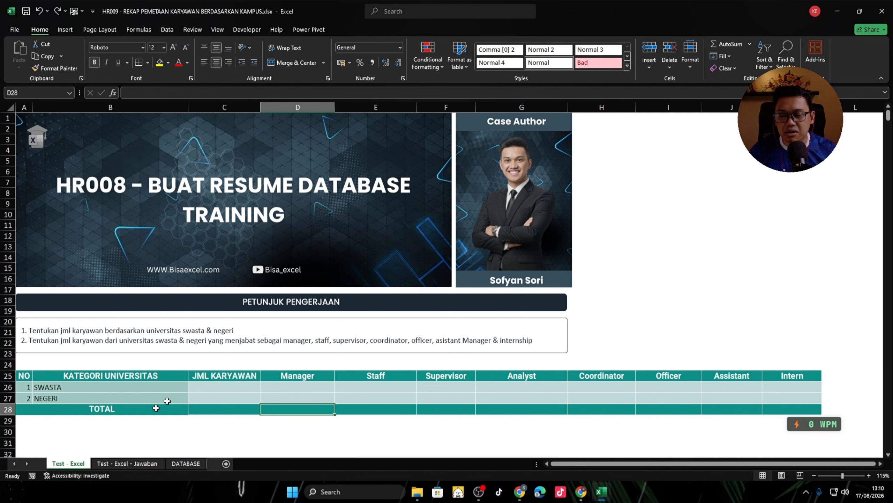
# Examine the completed recap on the Test - Excel - Jawaban sheet, including the SWASTA formula for Supervisor
pyautogui.click(130, 463)
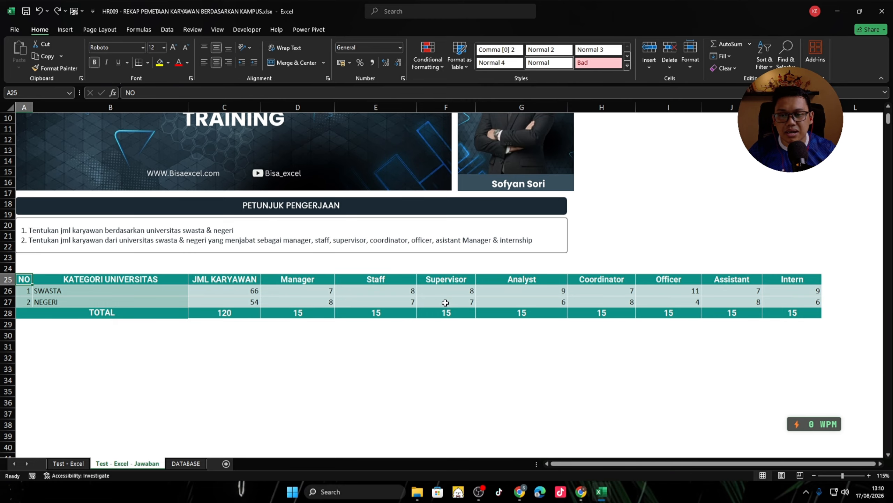
pyautogui.click(451, 293)
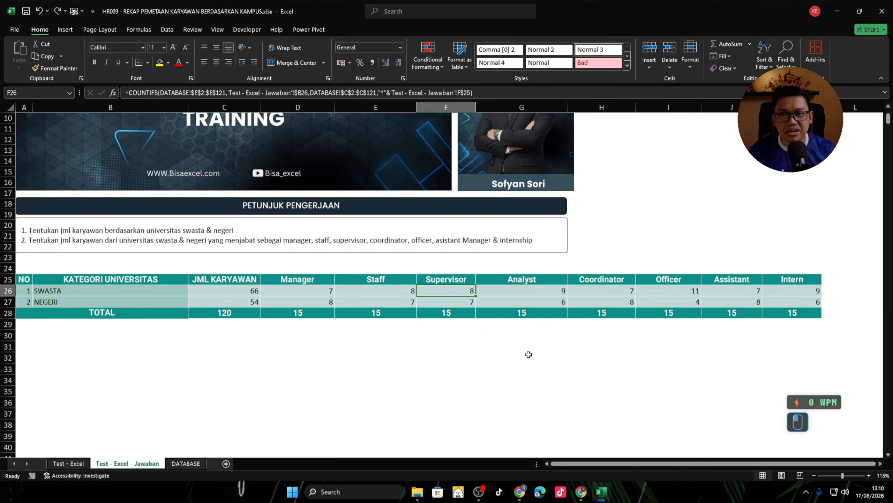
# Examine on the DATABASE sheet how far the employee records run, selecting all Pendidikan Terakhir entries to count them
pyautogui.click(186, 463)
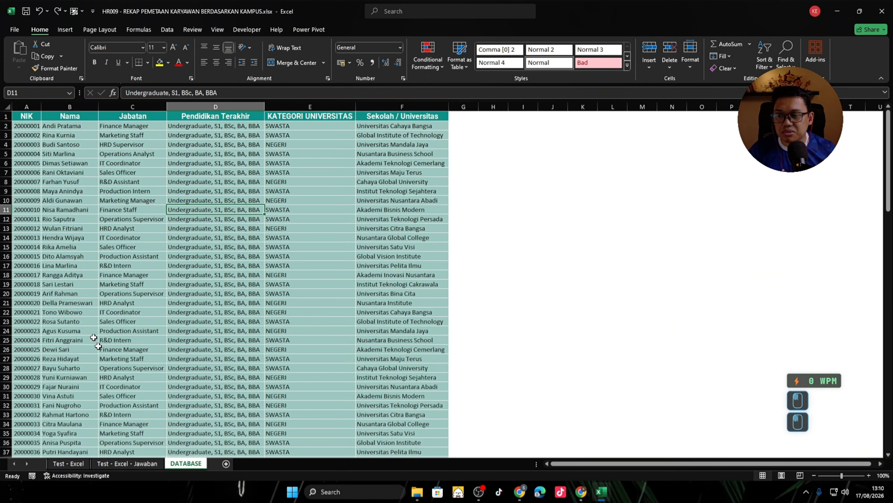
pyautogui.hotkey('ctrl', 'Down')
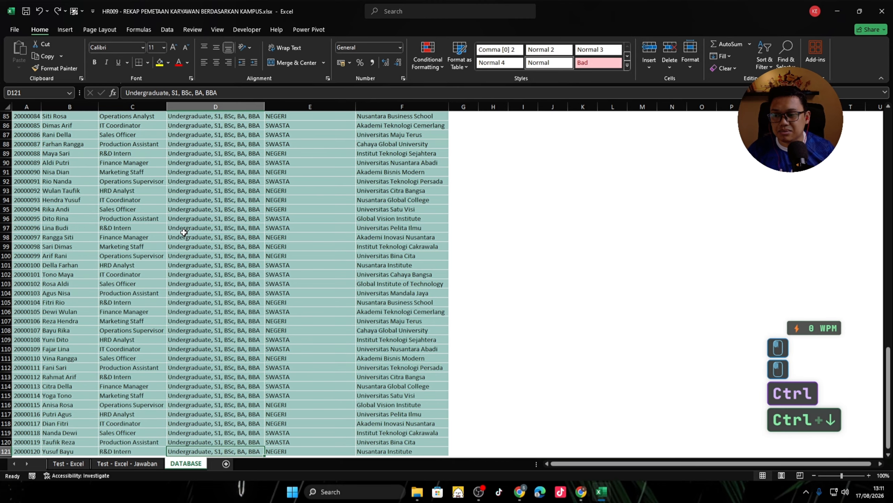
pyautogui.hotkey('ctrl', 'Up')
pyautogui.press('Down')
pyautogui.hotkey('ctrl', 'shift', 'Down')
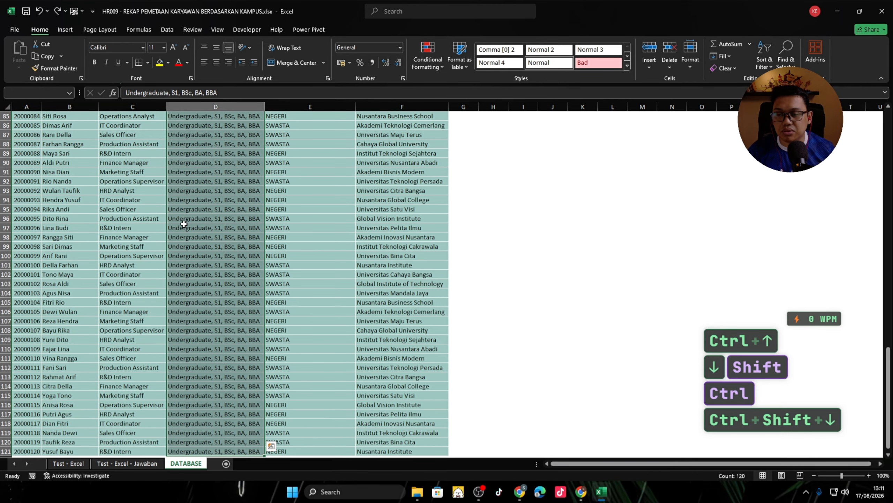
pyautogui.press('Up')
pyautogui.press('Down')
pyautogui.press('Left')
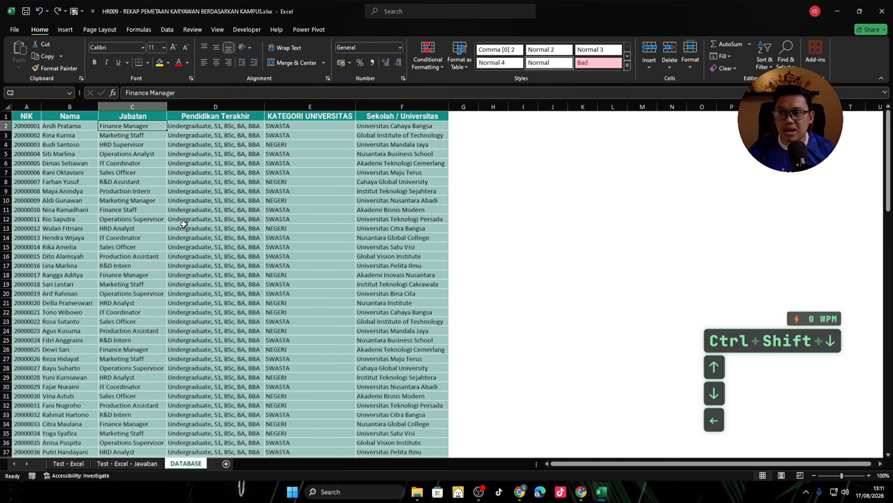
# Examine the NIK column on the DATABASE sheet and select its full length from the heading down
pyautogui.press('Left')
pyautogui.press('Left')
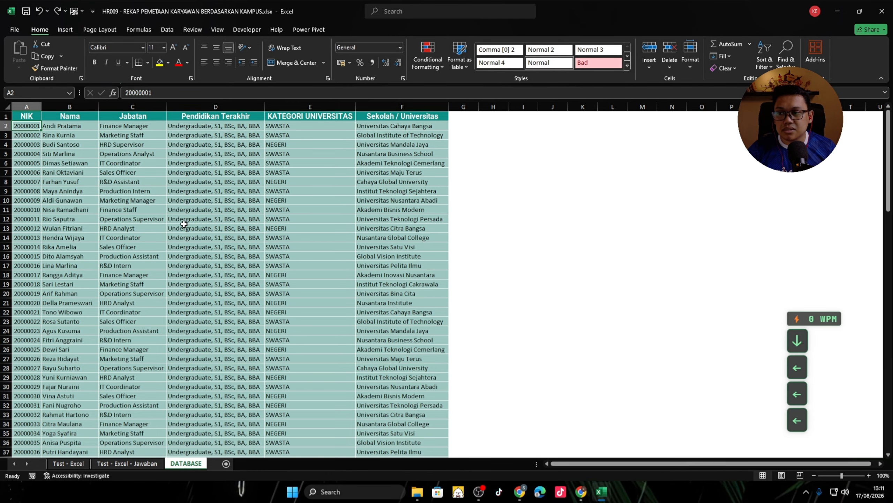
pyautogui.press('Down')
pyautogui.press('Down')
pyautogui.press('Down')
pyautogui.press('Down')
pyautogui.press('Down')
pyautogui.press('Down')
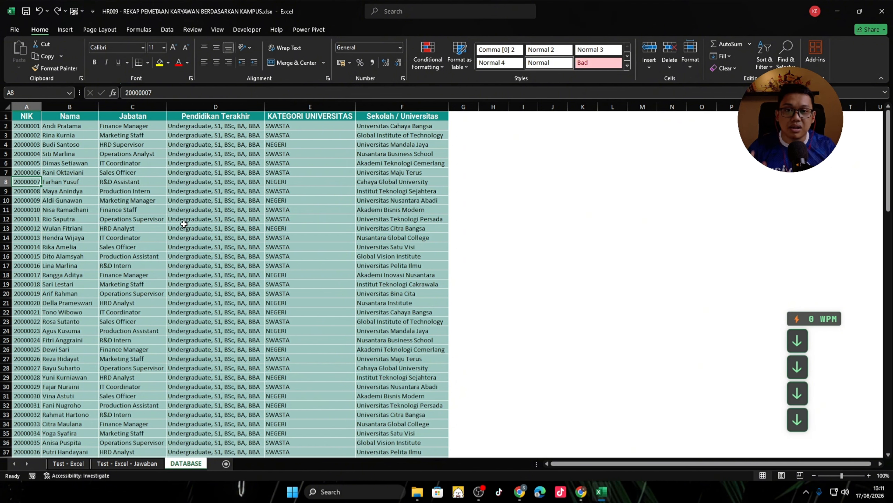
pyautogui.hotkey('ctrl', 'Up')
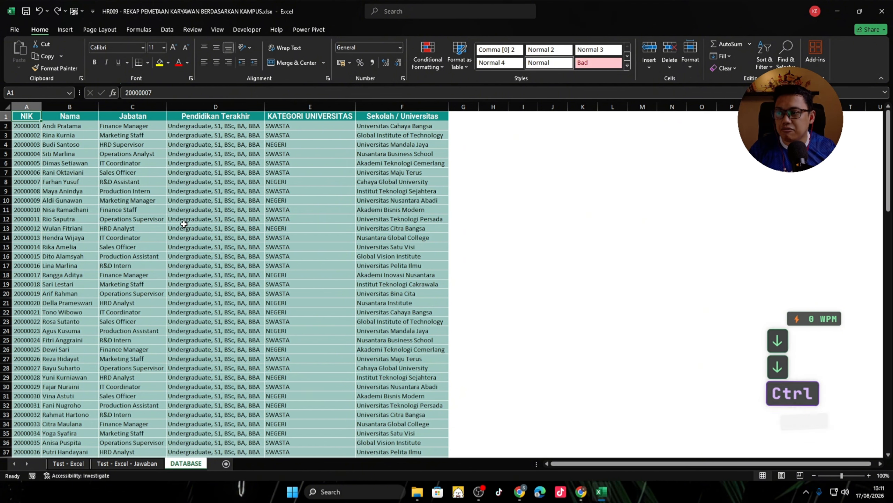
pyautogui.hotkey('ctrl', 'shift', 'Down')
pyautogui.press('Up')
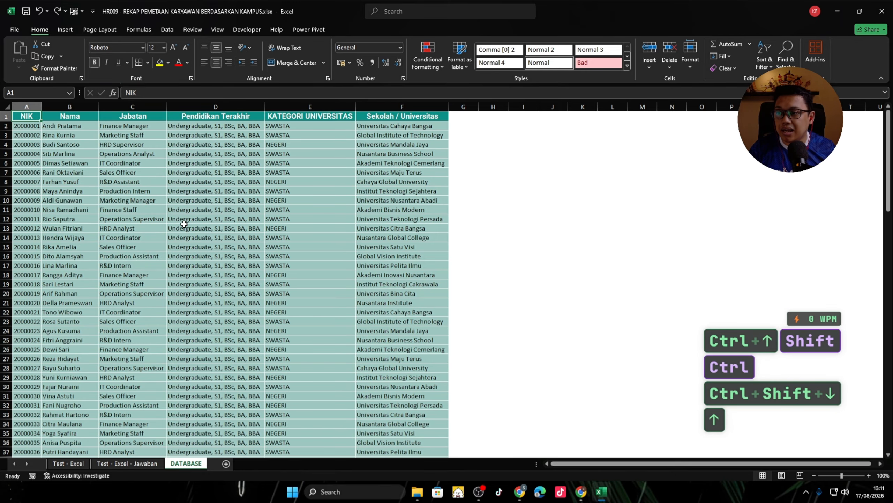
# Review the DATABASE columns from Nama through Sekolah / Universitas, checking the length of the Nama and Sekolah / Universitas columns
pyautogui.press('Right')
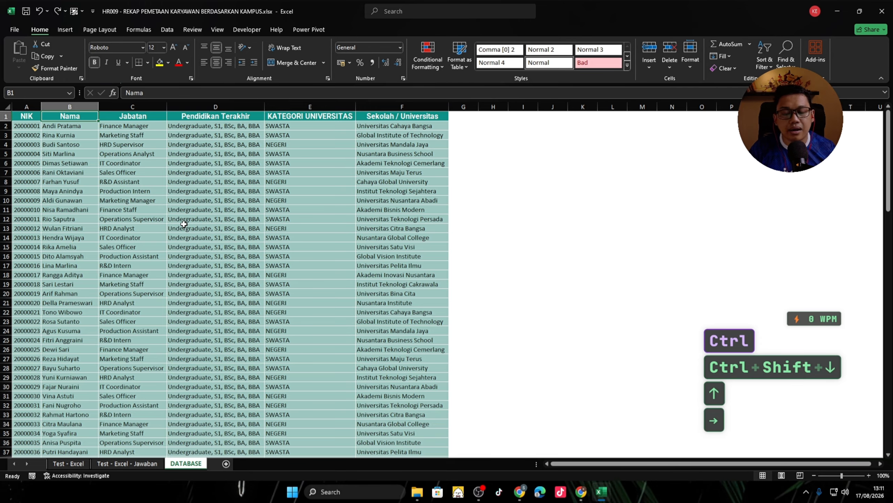
pyautogui.hotkey('ctrl', 'shift', 'Down')
pyautogui.press('Up')
pyautogui.press('Right')
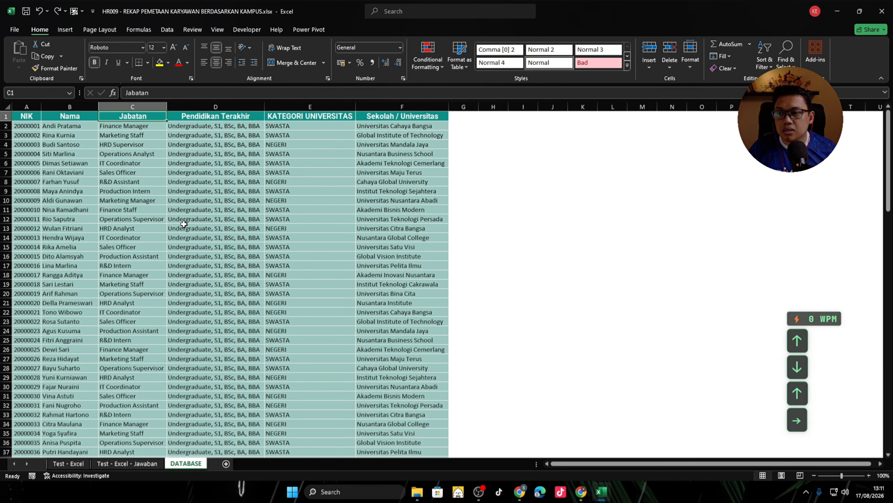
pyautogui.press('Right')
pyautogui.press('Right')
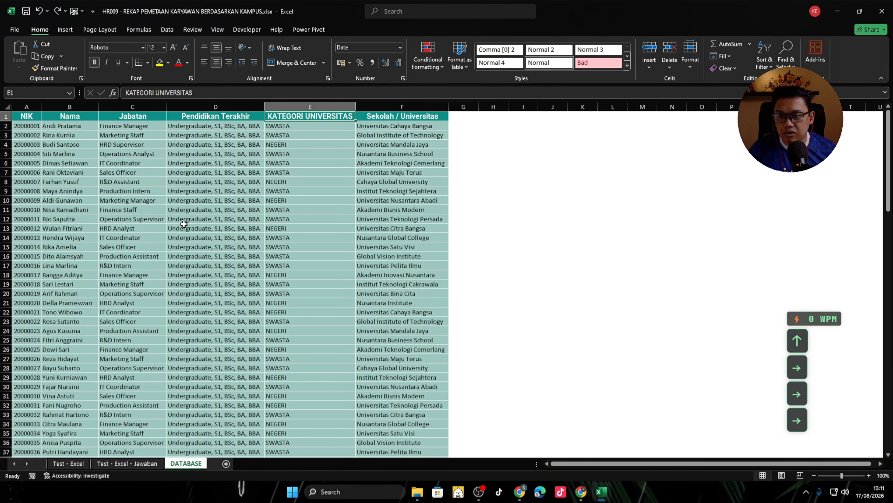
pyautogui.press('Right')
pyautogui.hotkey('ctrl', 'shift', 'Down')
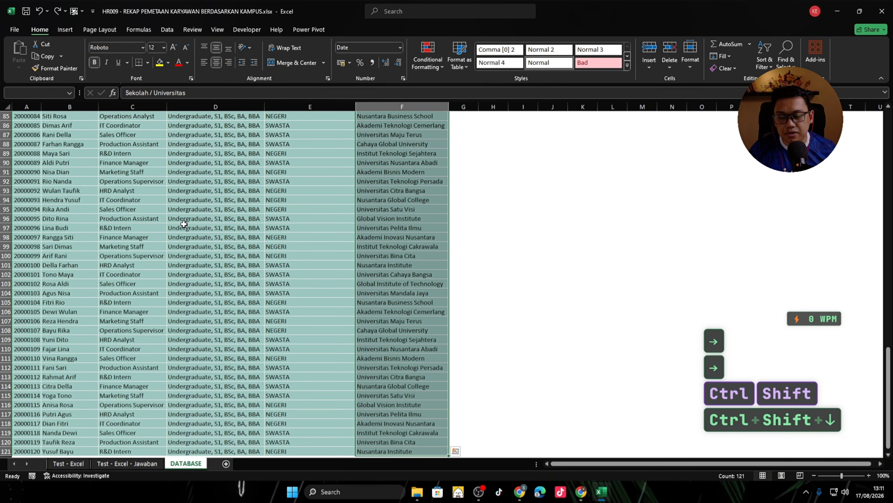
pyautogui.press('Up')
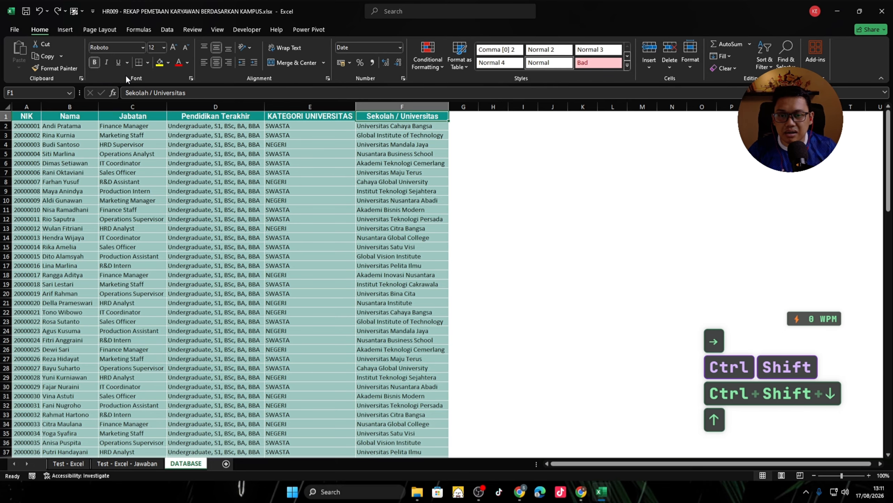
# Return to the Test - Excel sheet and review the JML KARYAWAN cells required for SWASTA and NEGERI
pyautogui.click(79, 464)
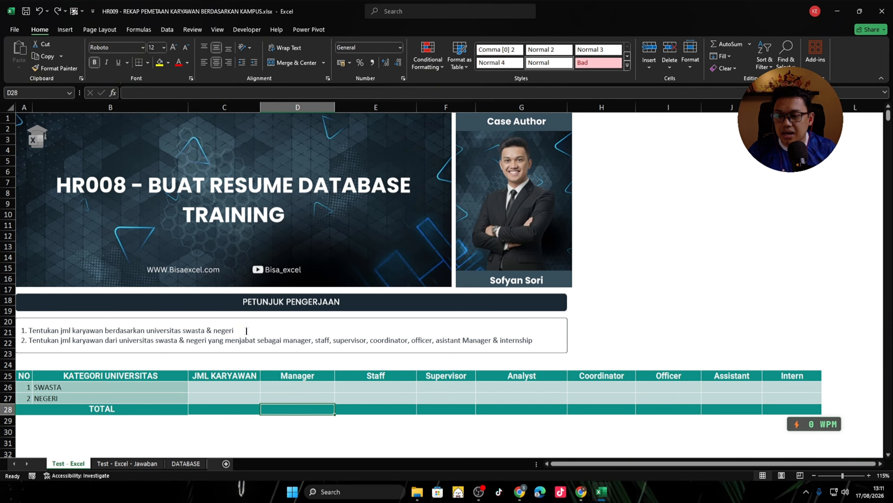
pyautogui.click(220, 387)
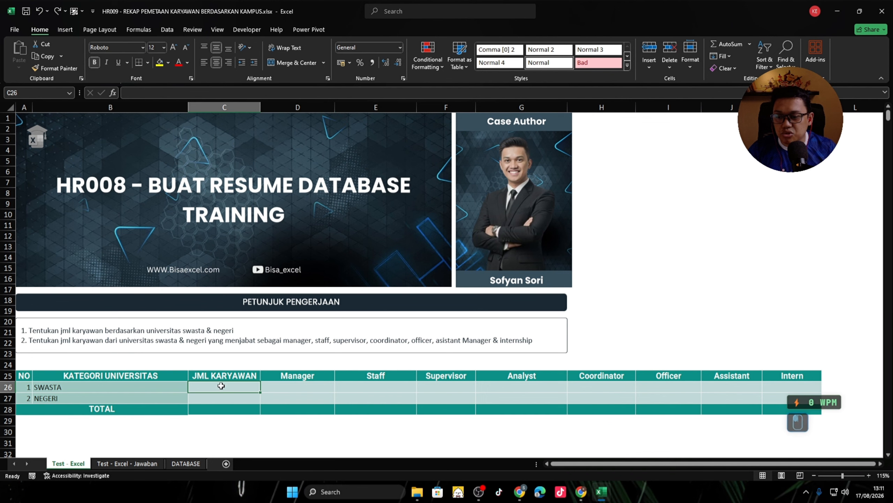
pyautogui.click(96, 389)
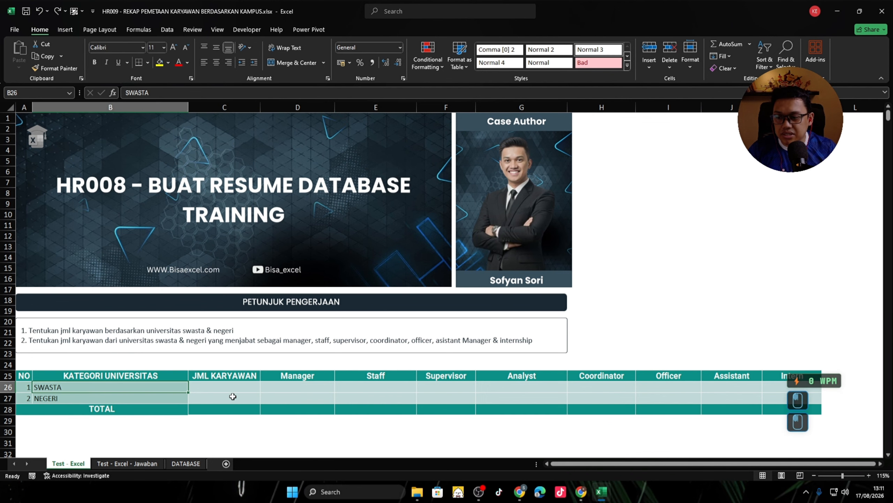
pyautogui.click(233, 397)
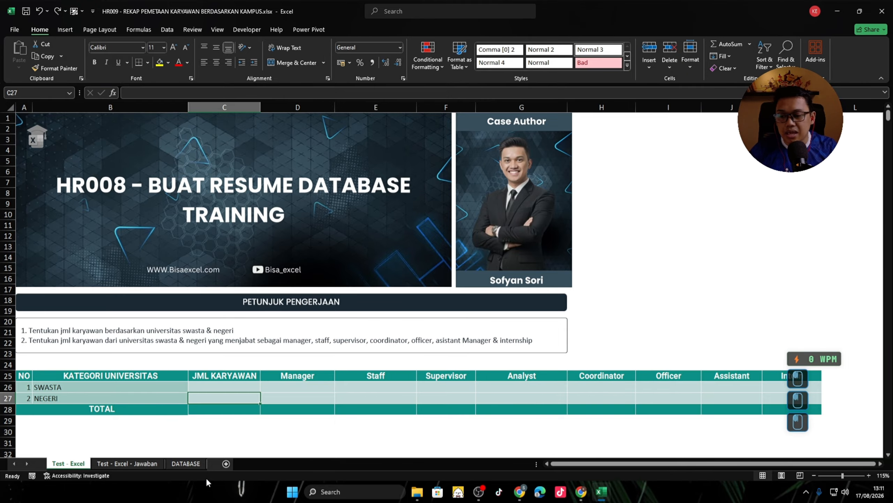
# Add filters to the header row of the DATABASE sheet, from NIK to Sekolah / Universitas
pyautogui.click(186, 463)
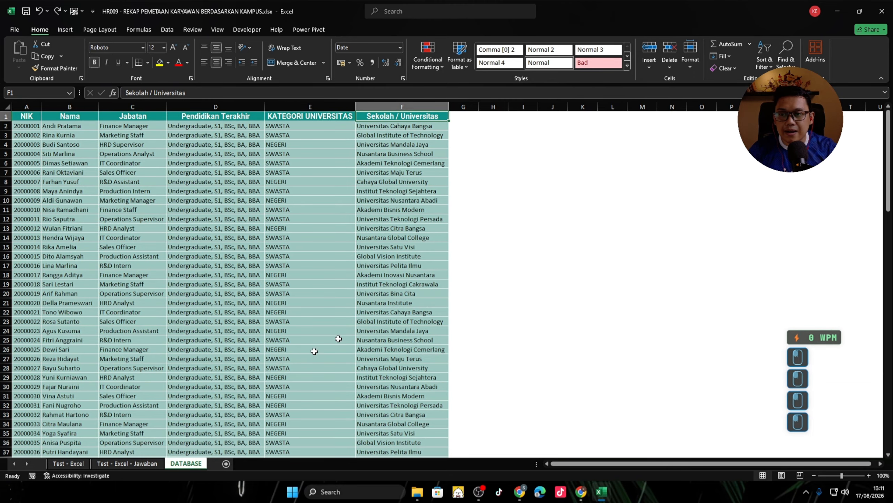
pyautogui.hotkey('ctrl', 'shift', 'Left')
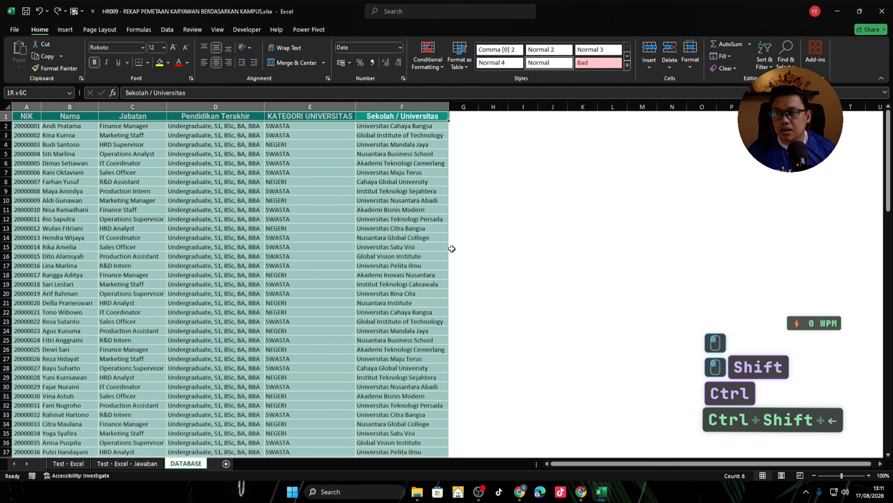
pyautogui.click(765, 53)
pyautogui.click(778, 117)
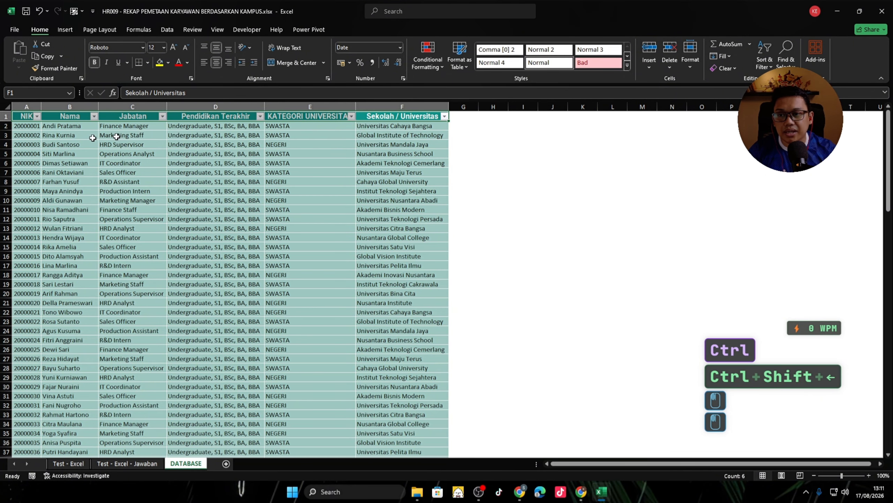
# Filter the KATEGORI UNIVERSITAS column to SWASTA only and select its visible entries to count them
pyautogui.click(252, 132)
pyautogui.click(305, 127)
pyautogui.click(305, 144)
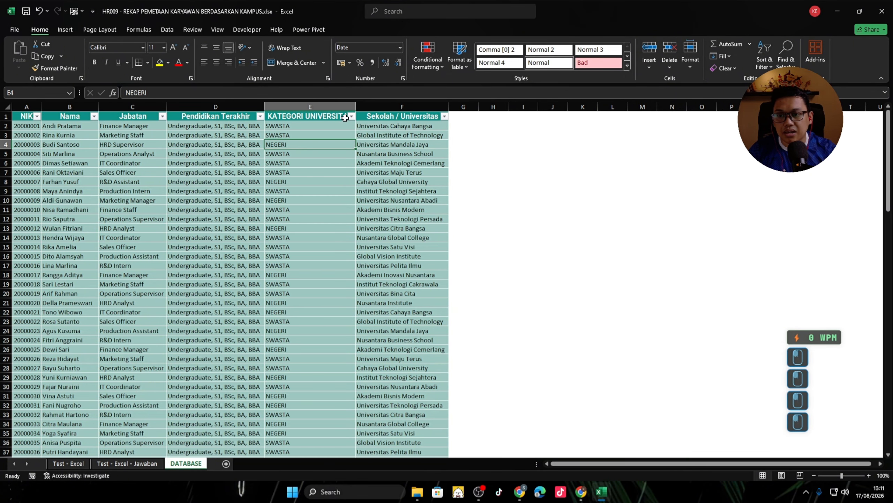
pyautogui.click(351, 116)
pyautogui.click(263, 250)
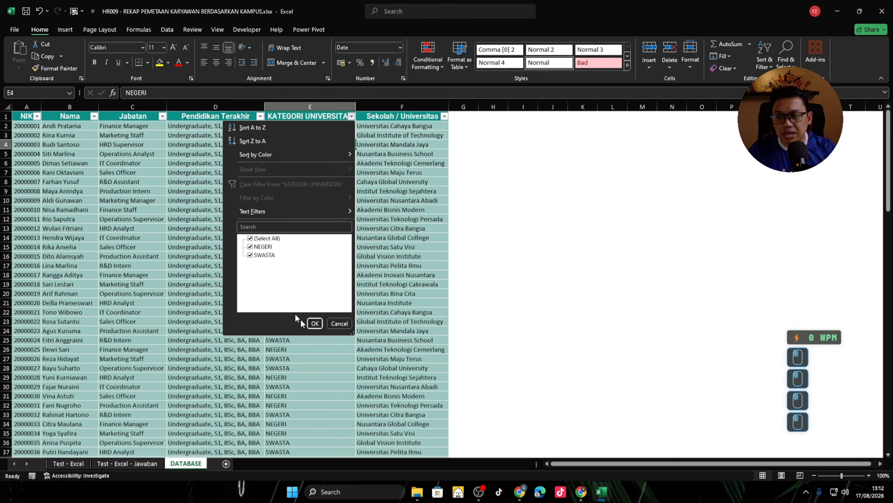
pyautogui.click(266, 249)
pyautogui.click(266, 250)
pyautogui.click(314, 323)
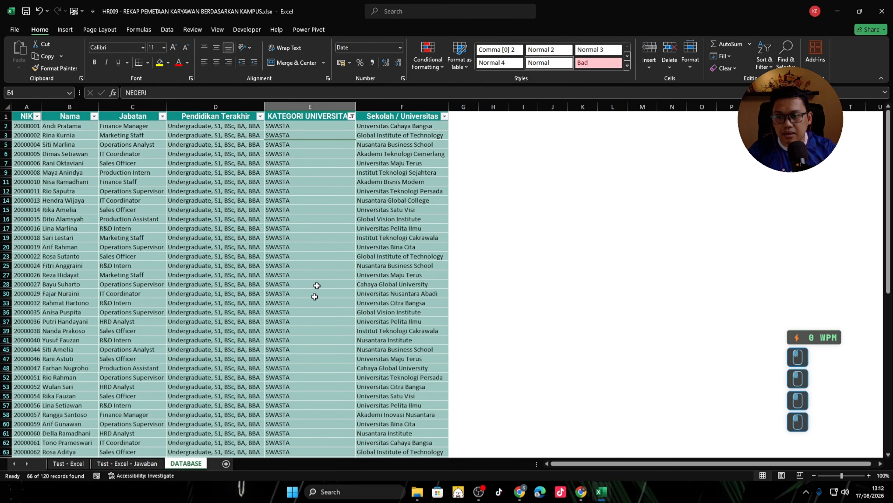
pyautogui.click(314, 126)
pyautogui.hotkey('ctrl', 'shift', 'Down')
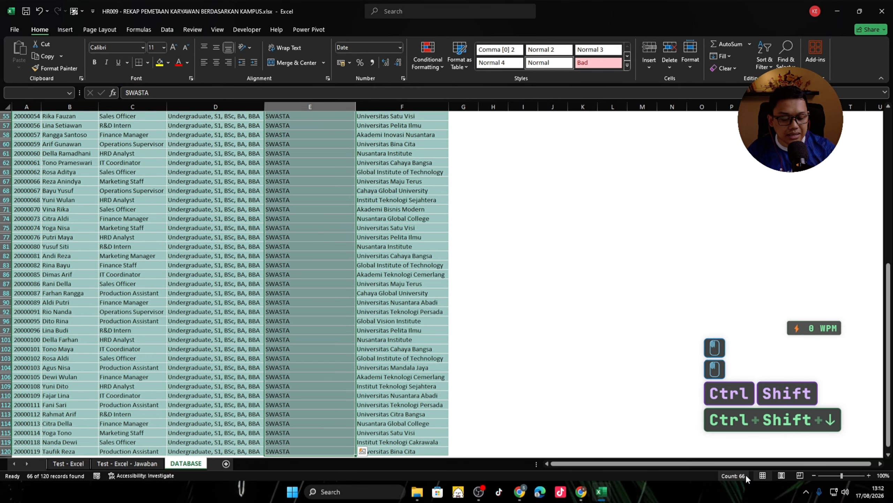
pyautogui.press('XF86AudioRaiseVolume')
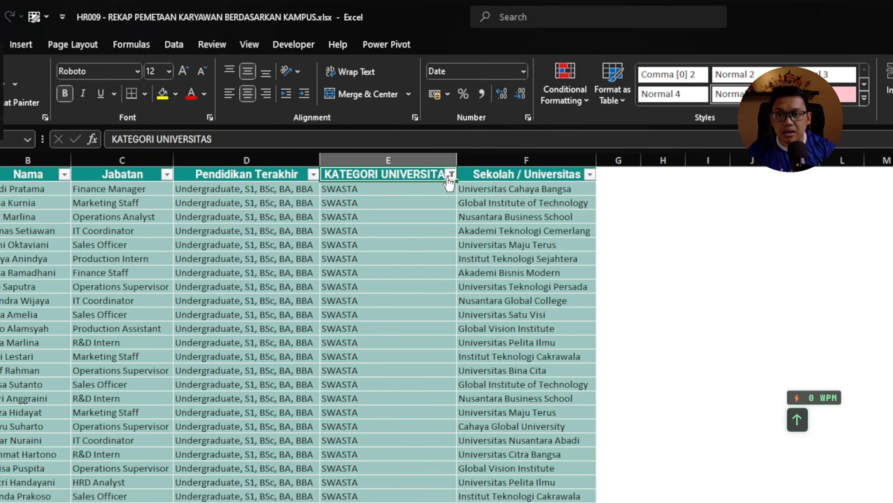
# Filter the KATEGORI UNIVERSITAS column to NEGERI only and select its visible entries to count them
pyautogui.click(451, 174)
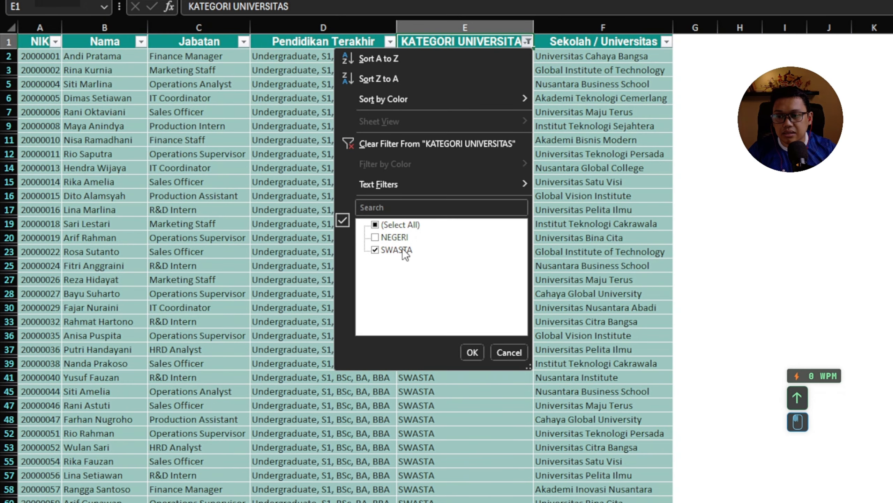
pyautogui.click(319, 382)
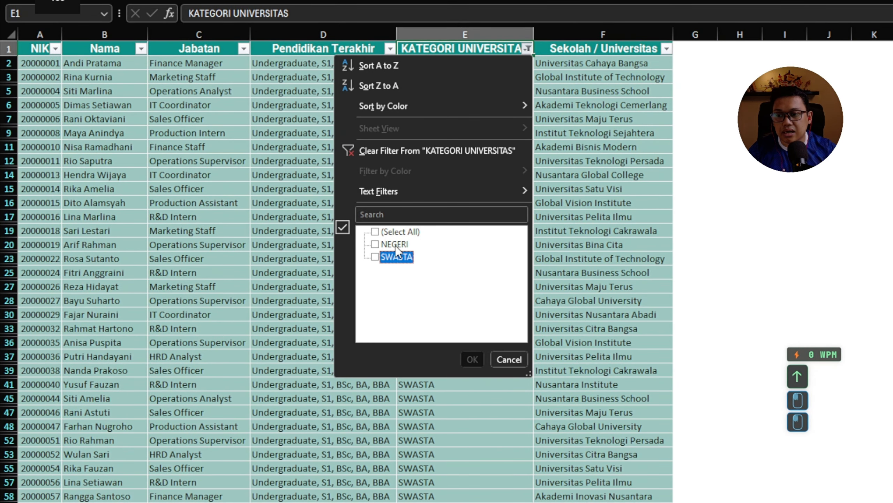
pyautogui.click(395, 246)
pyautogui.click(472, 360)
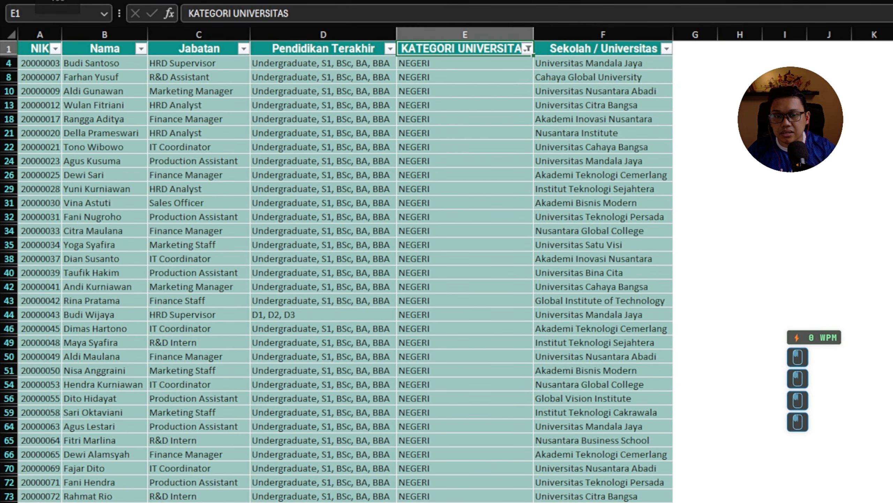
pyautogui.click(415, 66)
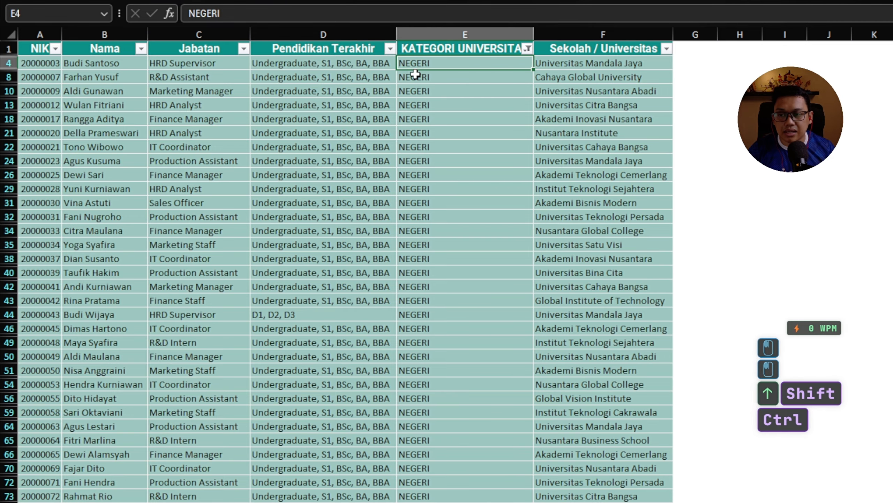
pyautogui.hotkey('ctrl', 'shift', 'Down')
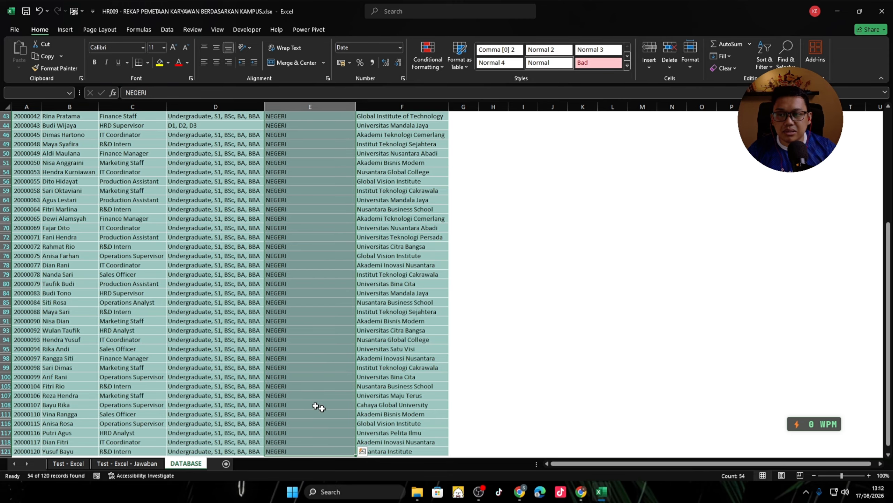
pyautogui.scroll(-3, 176, 435)
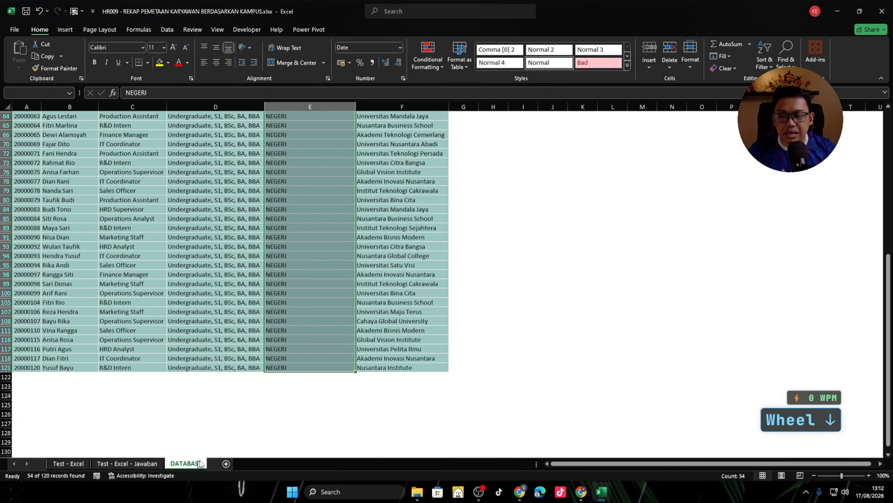
# Show all KATEGORI UNIVERSITAS values again and return to the JML KARYAWAN cell for SWASTA on the Test - Excel sheet
pyautogui.scroll(5, 331, 205)
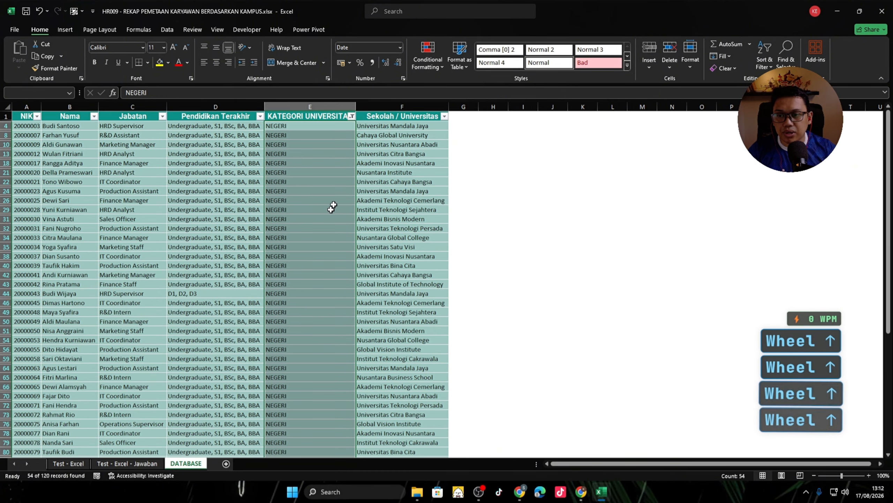
pyautogui.click(350, 116)
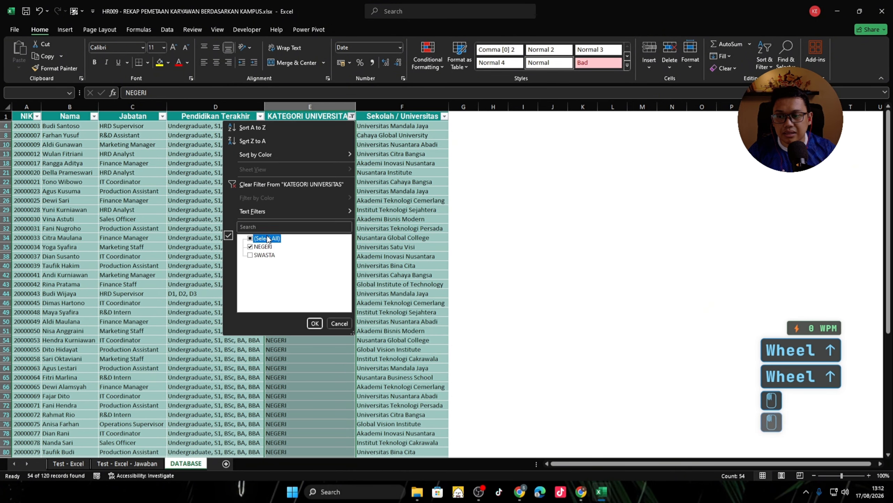
pyautogui.click(315, 323)
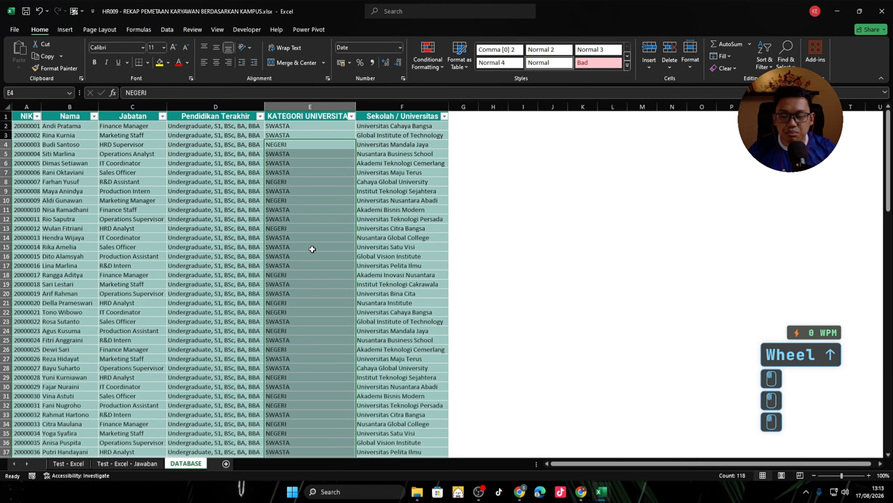
pyautogui.click(73, 464)
pyautogui.click(237, 383)
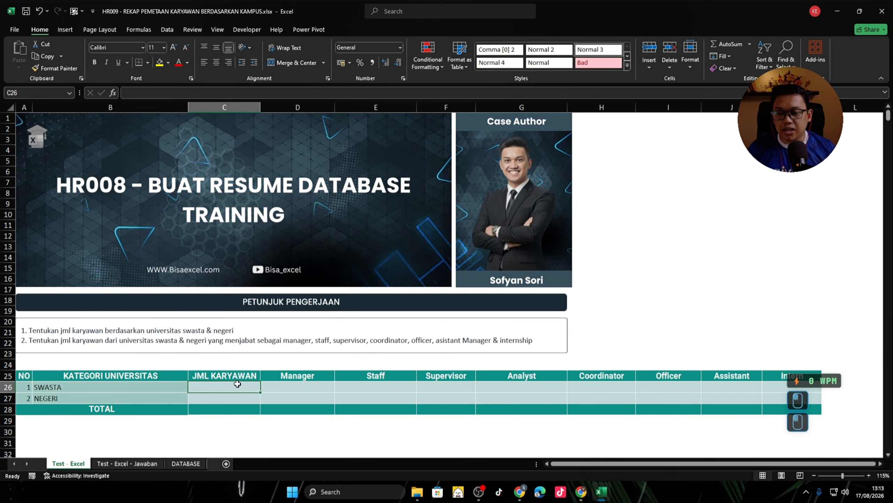
pyautogui.scroll(-6, 289, 331)
pyautogui.click(111, 259)
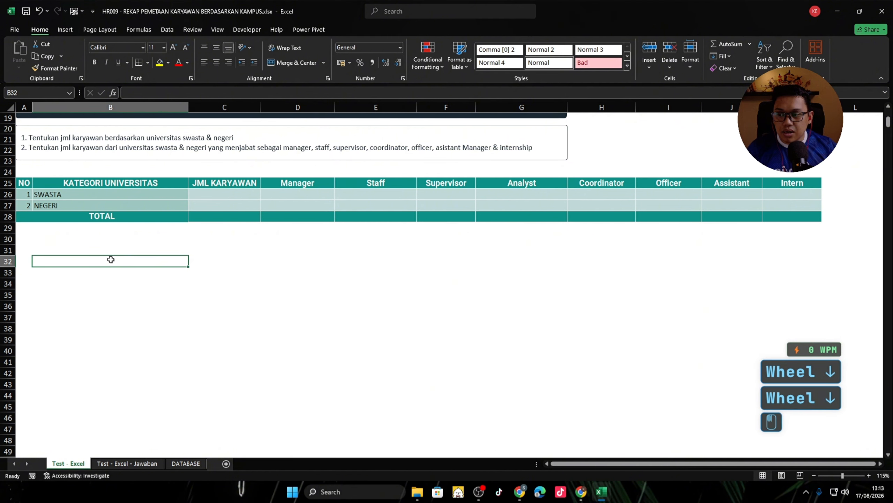
pyautogui.write('counitf')
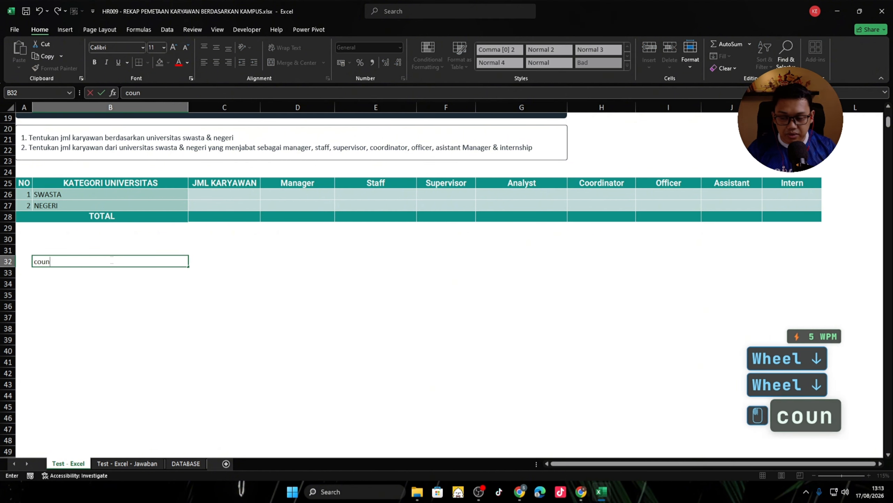
pyautogui.press('Return')
pyautogui.press('Up')
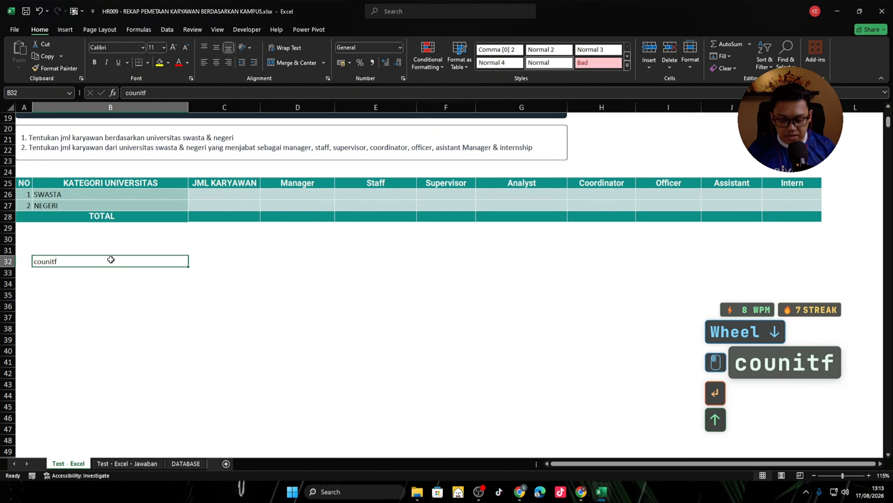
pyautogui.write('countif')
pyautogui.press('Return')
pyautogui.write('counitfs')
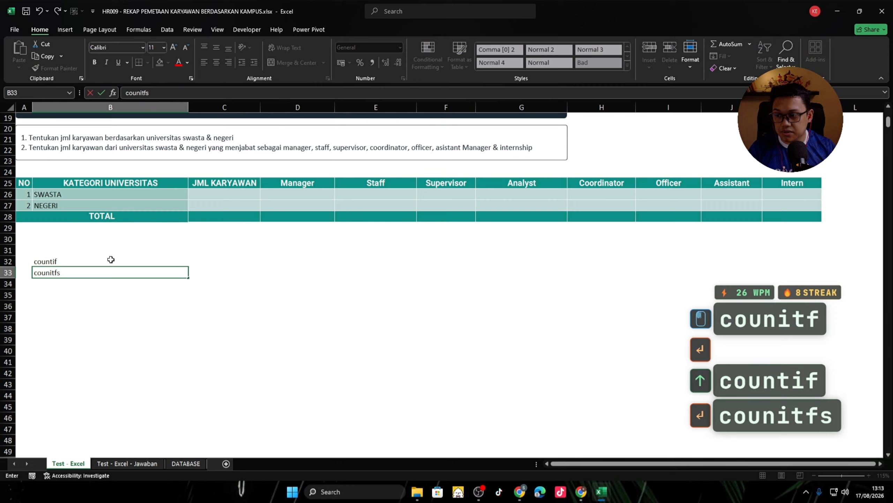
pyautogui.press('Return')
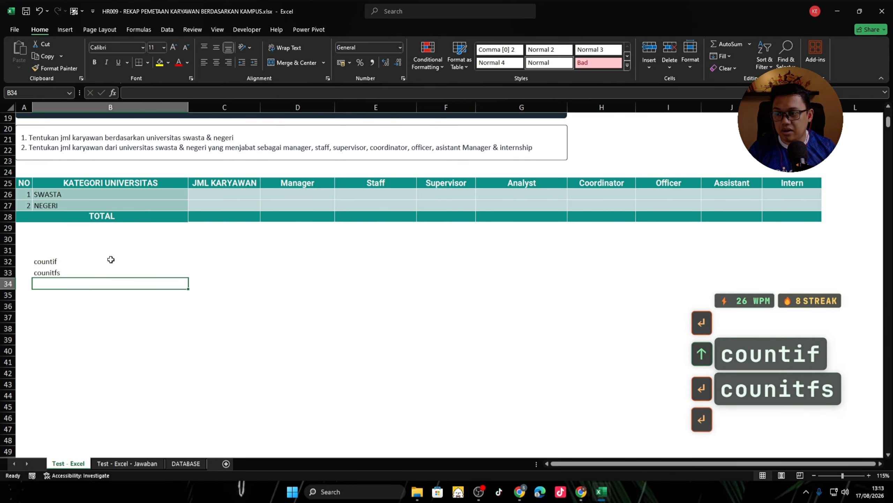
pyautogui.write('su')
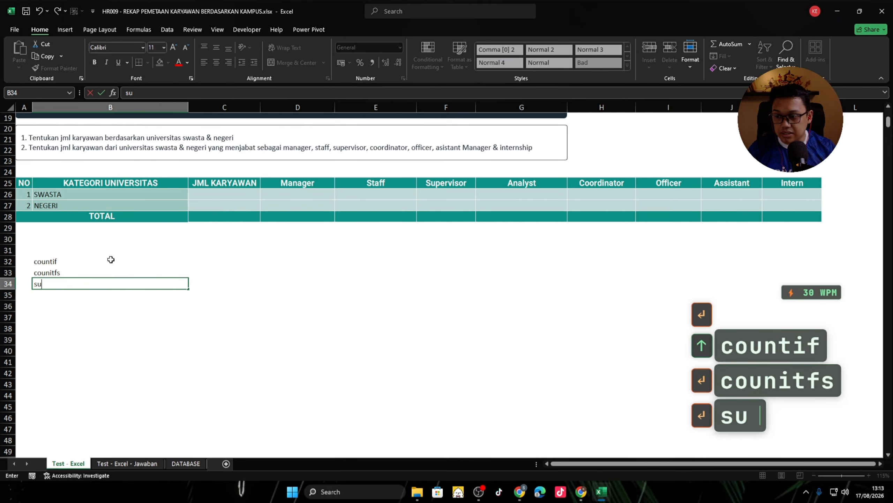
pyautogui.write('mifs')
pyautogui.press('Return')
pyautogui.press('Up')
pyautogui.press('Up')
pyautogui.press('Up')
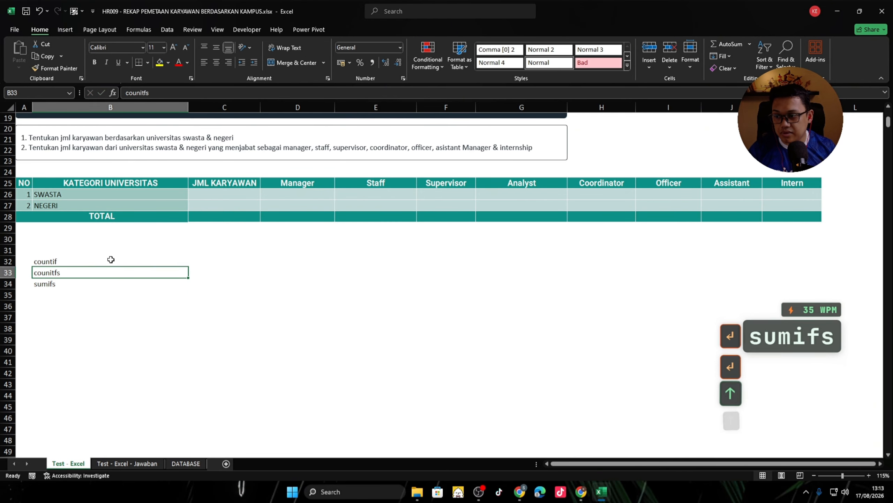
pyautogui.hotkey('ctrl', 'shift', 'Down')
pyautogui.press('Delete')
pyautogui.press('Up')
pyautogui.press('Down')
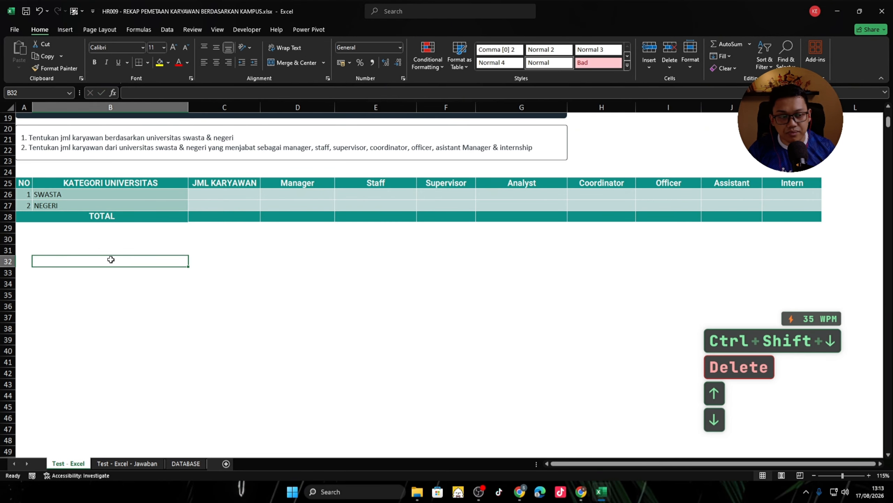
# Below the recap table, enter sumifs in C32 and sumif in D32
pyautogui.keyDown('ctrl'); pyautogui.scroll(6, 134, 266); pyautogui.keyUp('ctrl')
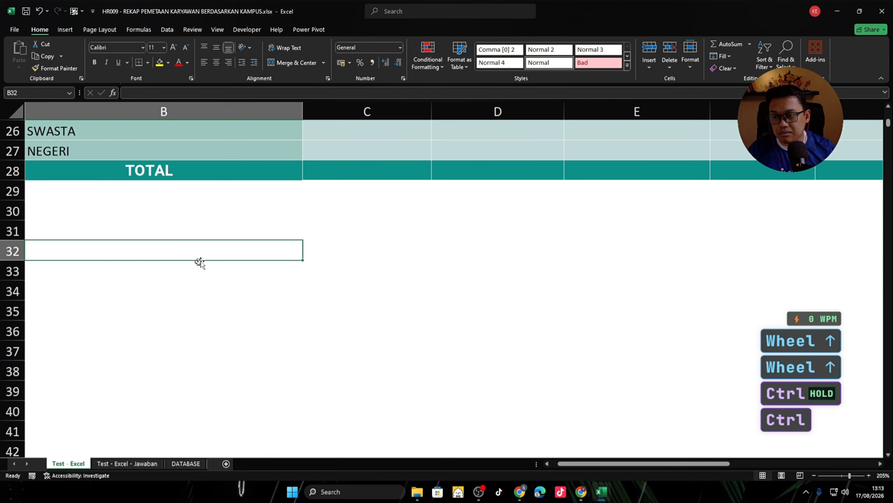
pyautogui.press('Left')
pyautogui.press('Right')
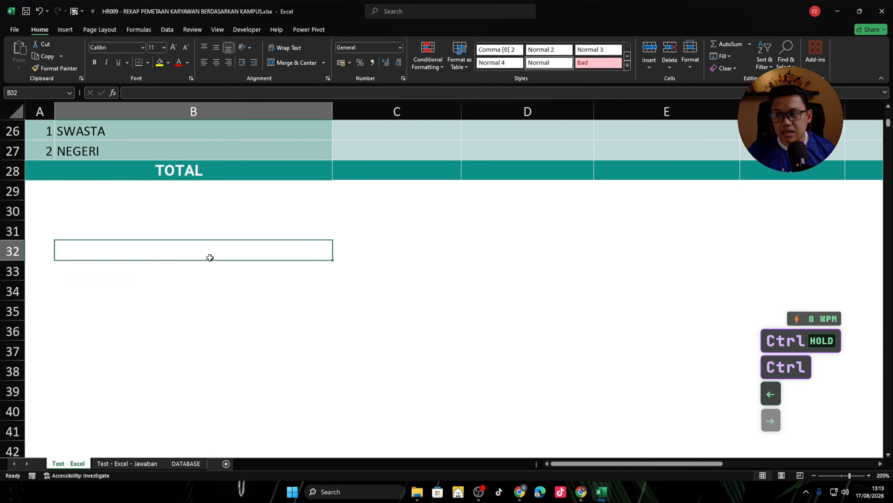
pyautogui.press('Right')
pyautogui.write('sumifs')
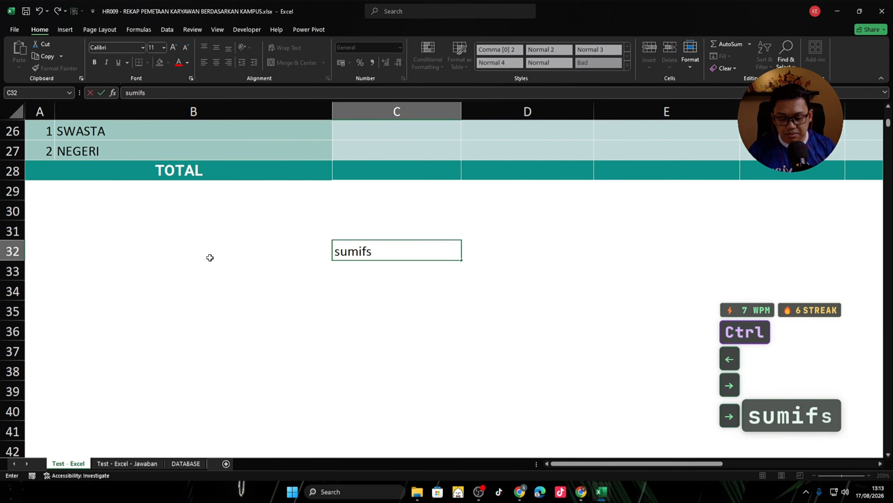
pyautogui.press('Return')
pyautogui.press('Up')
pyautogui.press('Right')
pyautogui.write('sumif')
pyautogui.press('Return')
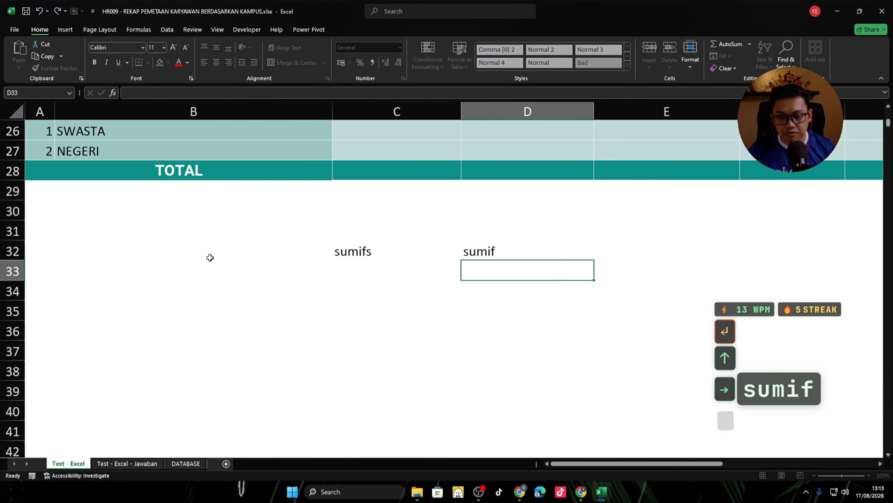
# Enter copuntif in C33 and countif in D33
pyautogui.press('Left')
pyautogui.write('copuntif')
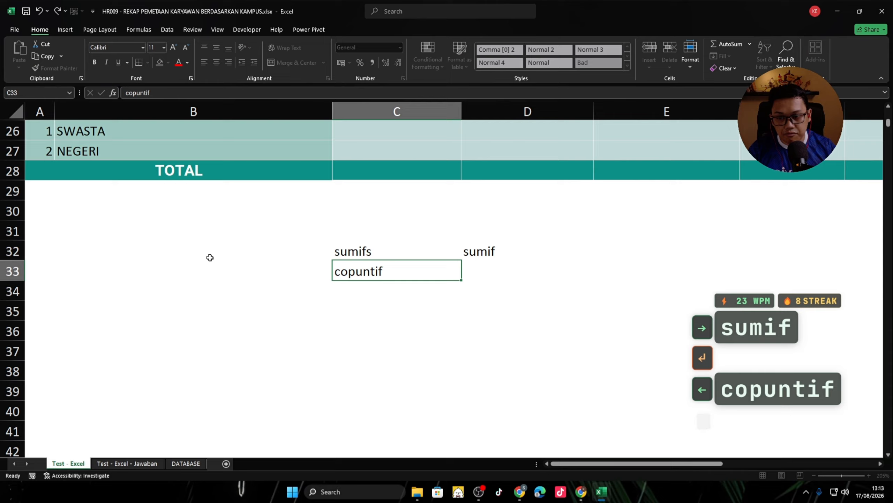
pyautogui.press('Return')
pyautogui.press('Up')
pyautogui.press('Right')
pyautogui.write('counti')
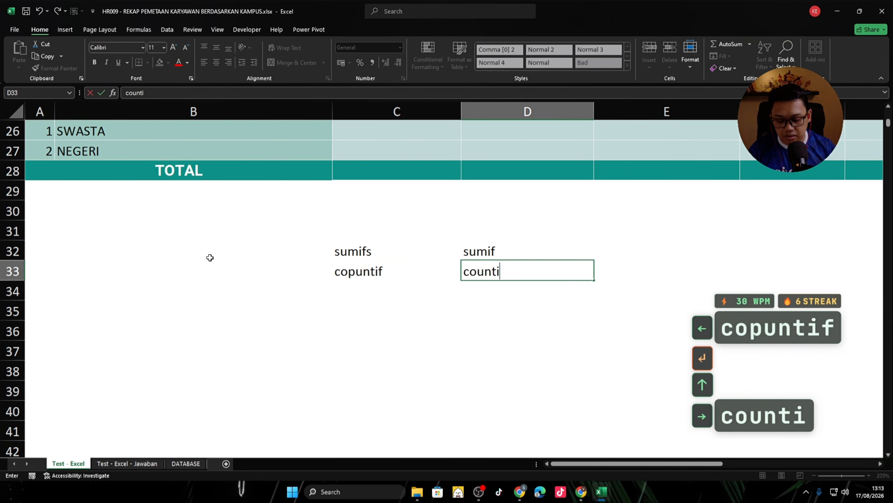
pyautogui.write('f')
pyautogui.press('Return')
# Correct the function name in C33 to countifs
pyautogui.press('Up')
pyautogui.press('Left')
pyautogui.press('F2')
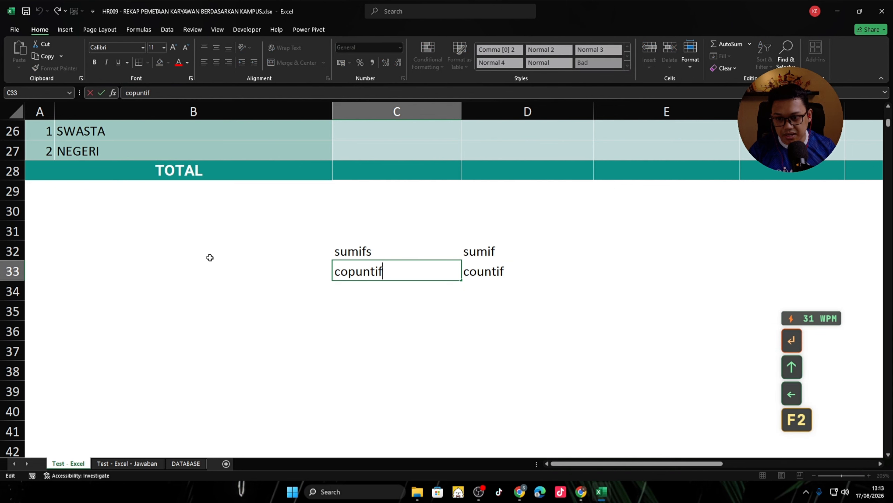
pyautogui.press('Left')
pyautogui.press('Left')
pyautogui.press('Left')
pyautogui.press('Left')
pyautogui.press('Left')
pyautogui.press('BackSpace')
pyautogui.press('End')
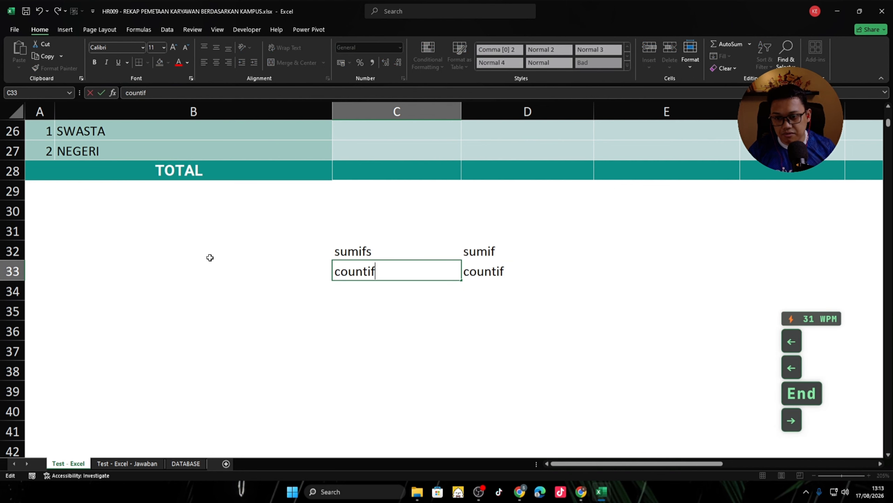
pyautogui.write('s')
pyautogui.press('Return')
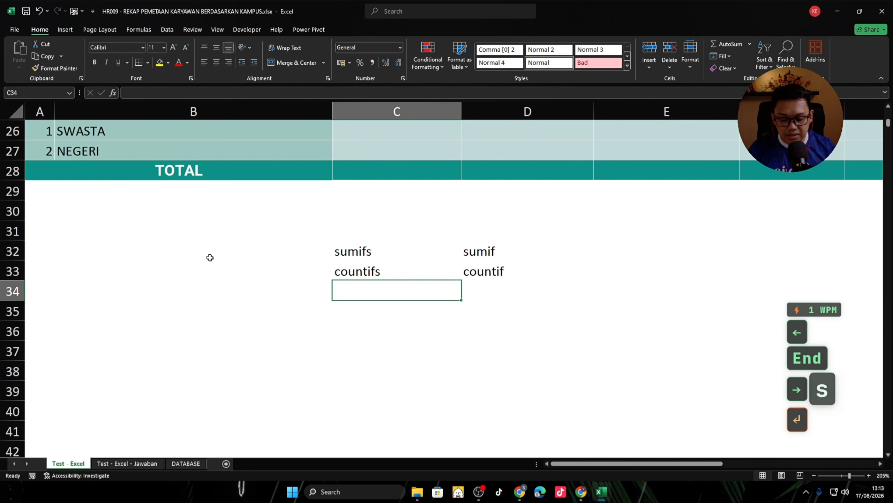
# Enter averageifs in C34 and averageif in D34
pyautogui.write('averageifs')
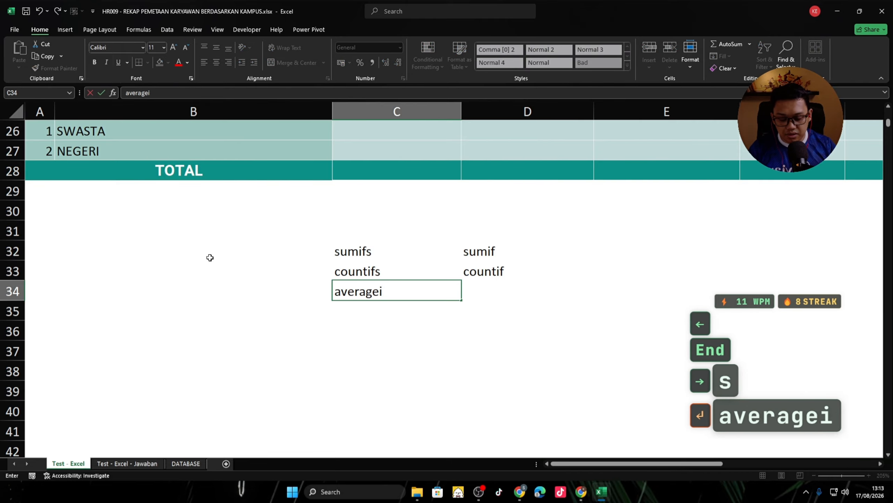
pyautogui.press('Return')
pyautogui.press('Up')
pyautogui.press('Right')
pyautogui.write('average')
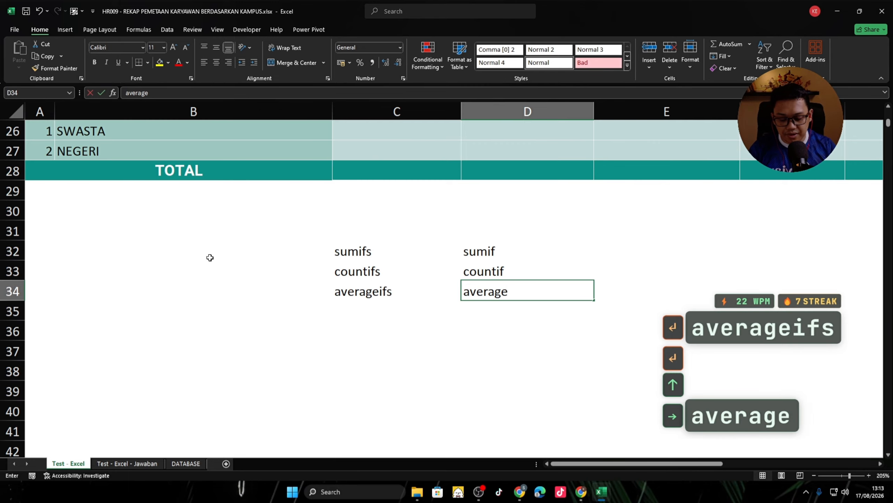
pyautogui.write('if')
pyautogui.press('Return')
# Add minifs in C35 and maxifs in C36 to the list of function names
pyautogui.press('Left')
pyautogui.press('Left')
pyautogui.press('Right')
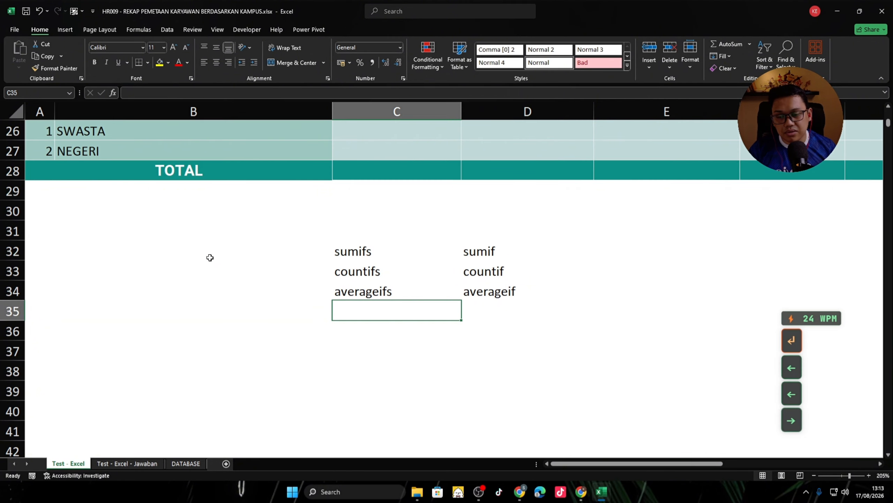
pyautogui.write('minifs')
pyautogui.press('Return')
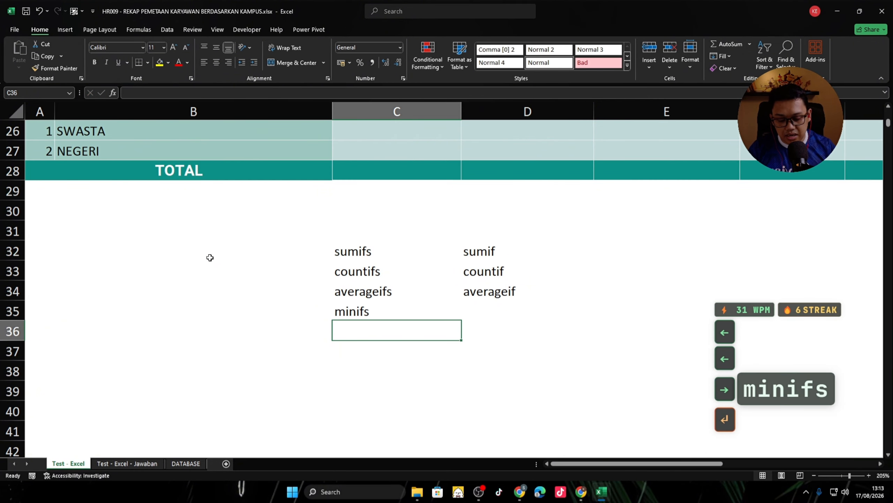
pyautogui.write('min')
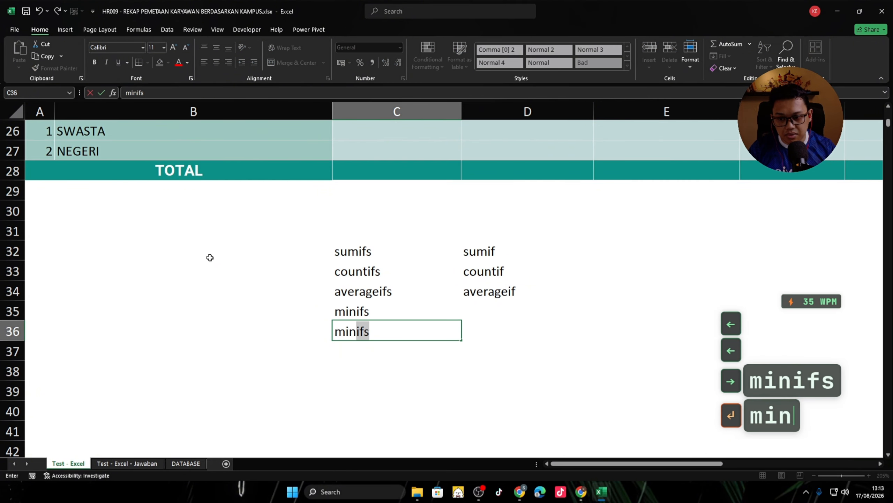
pyautogui.press('BackSpace')
pyautogui.press('BackSpace')
pyautogui.press('BackSpace')
pyautogui.write('axifs')
pyautogui.press('Return')
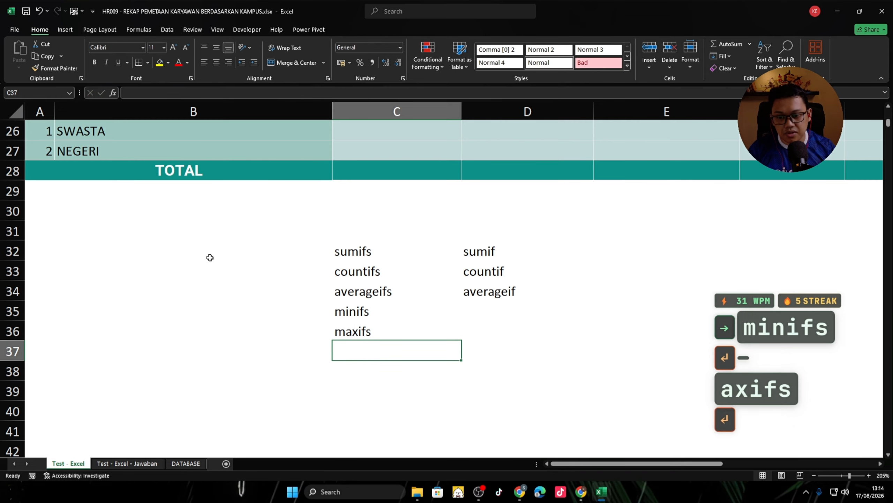
# Enter a dash in D35 and D36, beside minifs and maxifs, and return to the maxifs cell
pyautogui.press('Up')
pyautogui.press('Right')
pyautogui.press('Up')
pyautogui.write('-')
pyautogui.press('Return')
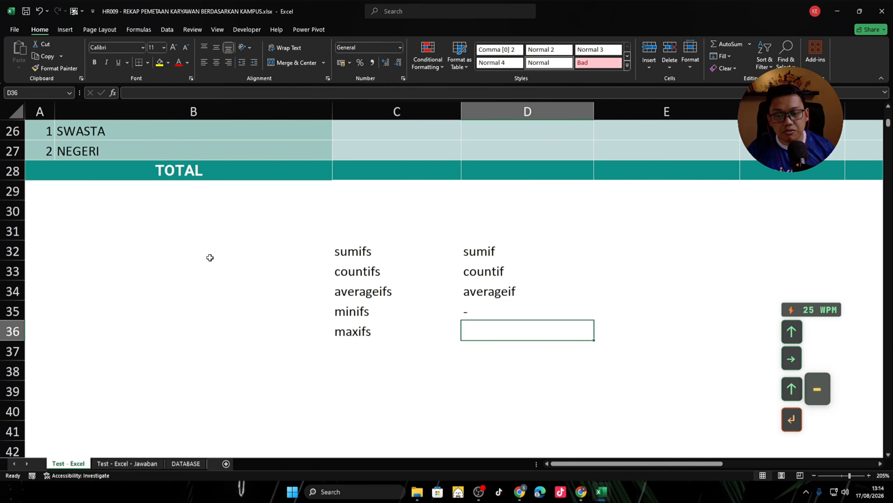
pyautogui.write('-')
pyautogui.press('Return')
pyautogui.press('Up')
pyautogui.press('Left')
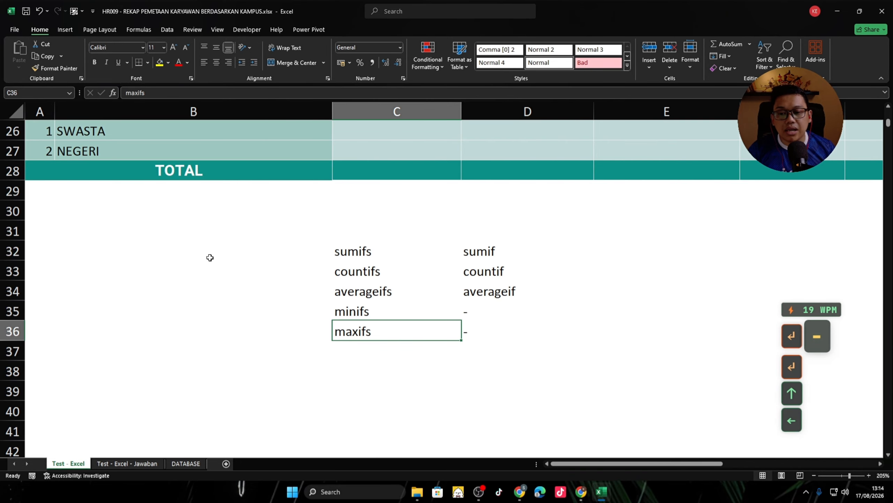
pyautogui.press('Up')
pyautogui.press('Up')
pyautogui.press('Down')
pyautogui.hotkey('shift', 'Down')
pyautogui.hotkey('shift', 'Down')
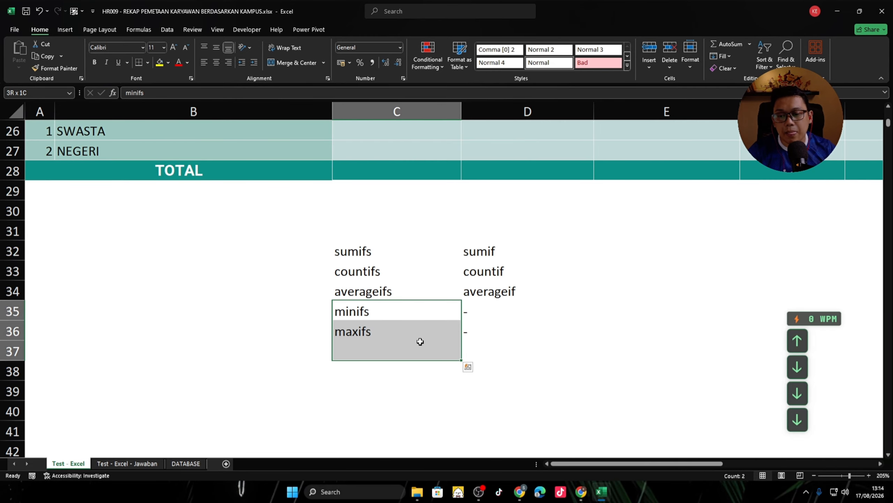
pyautogui.click(500, 351)
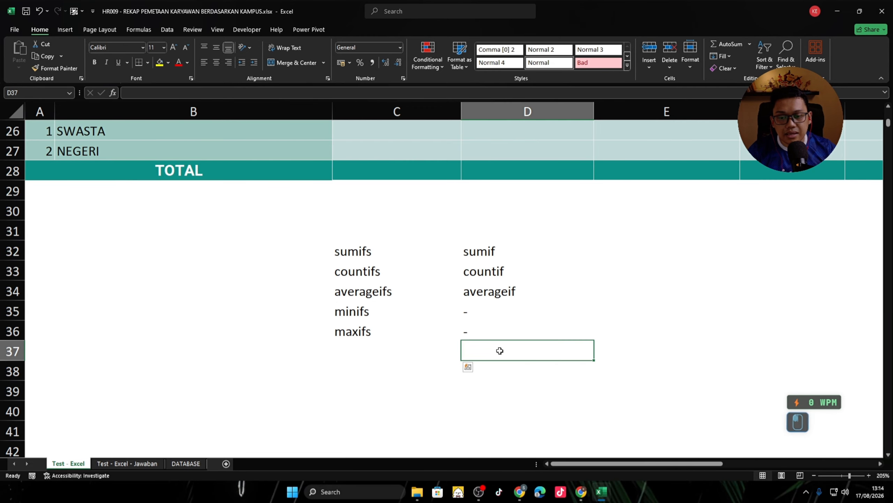
# Fill D32:D36 with yellow and enter "1 kriteria" in D37 below them
pyautogui.moveTo(477, 255); pyautogui.dragTo(475, 334)
pyautogui.doubleClick(159, 63)
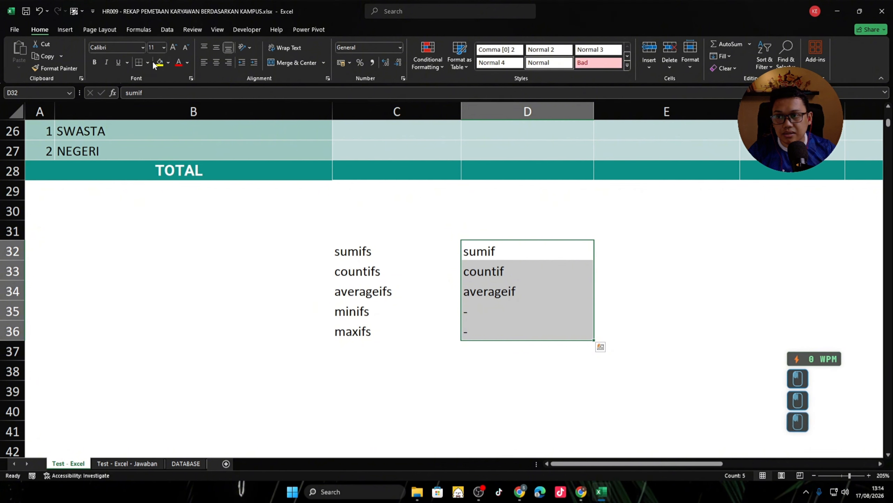
pyautogui.click(508, 343)
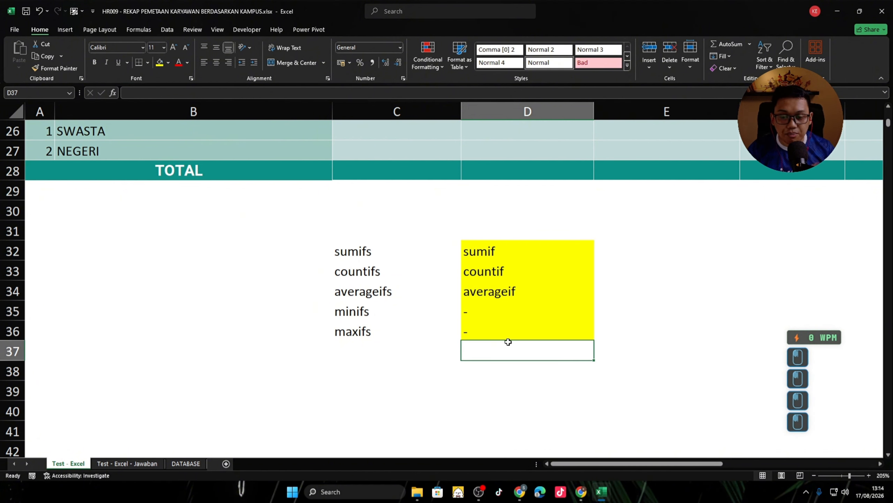
pyautogui.write('1 ke')
pyautogui.press('BackSpace')
pyautogui.write('r')
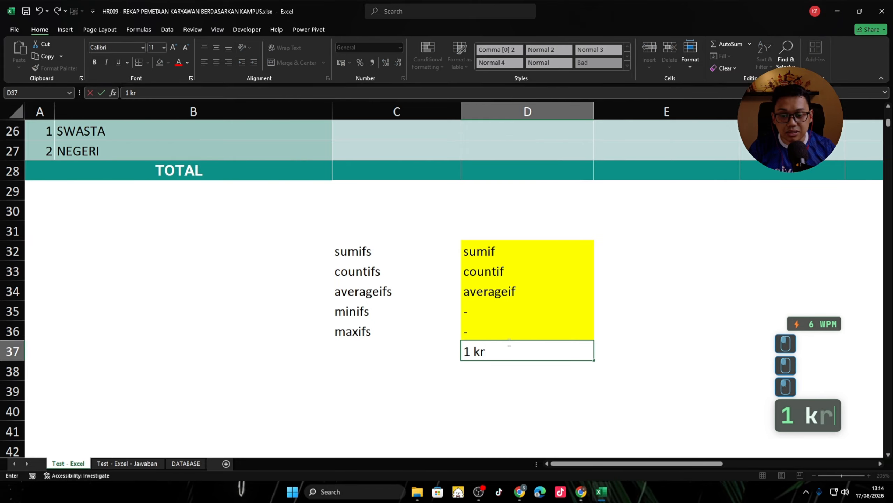
pyautogui.write('iteria')
pyautogui.press('Return')
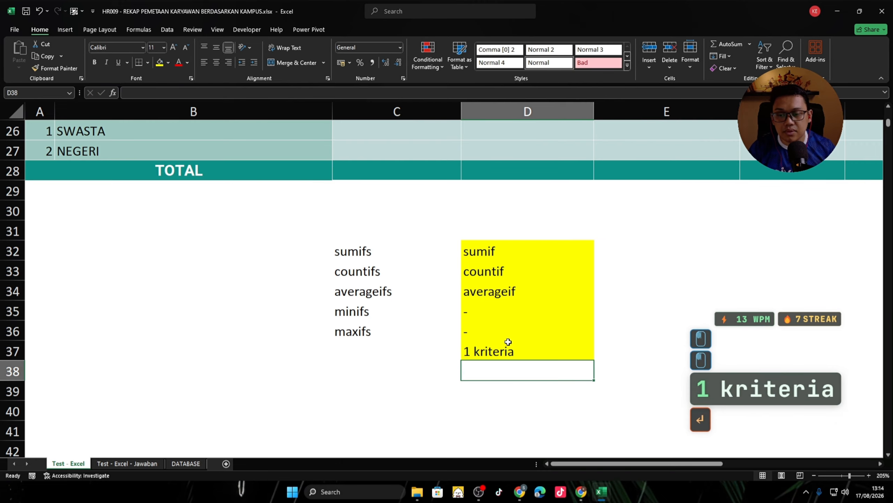
# Enter "1 atau lebih dari 1 kriteria" in C37 and widen column C to fit the text
pyautogui.press('Up')
pyautogui.press('Left')
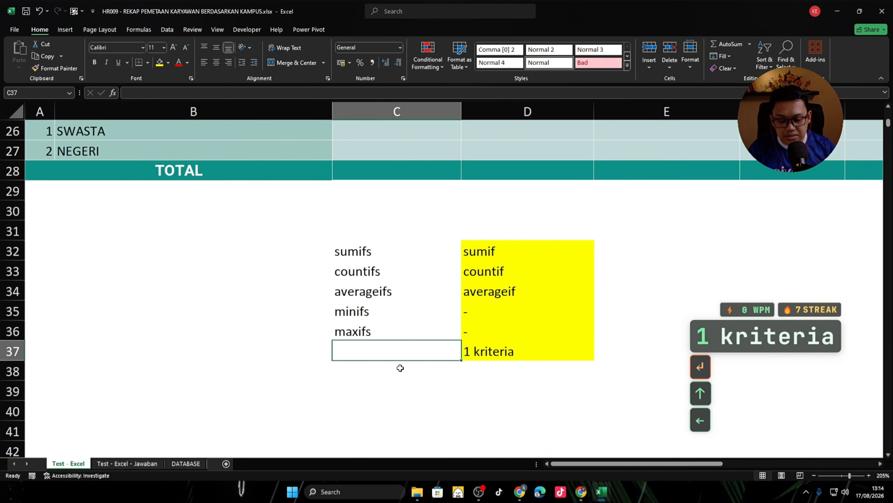
pyautogui.write('1')
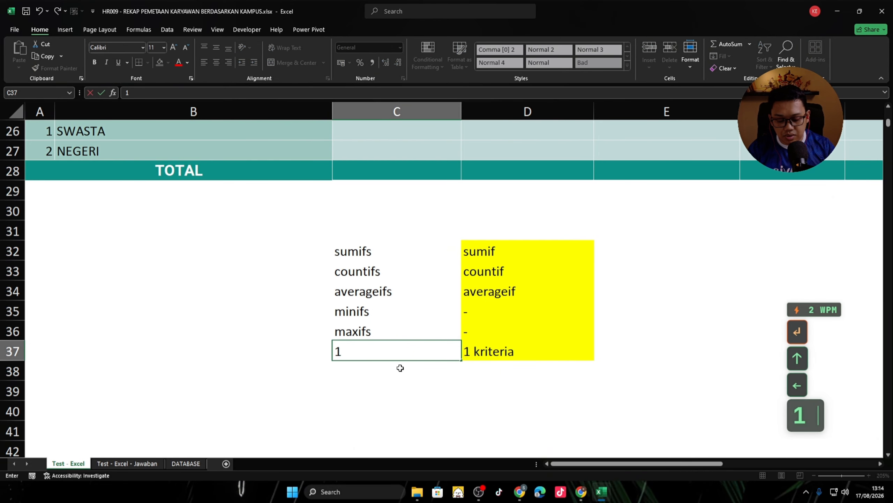
pyautogui.write(' atau lebih')
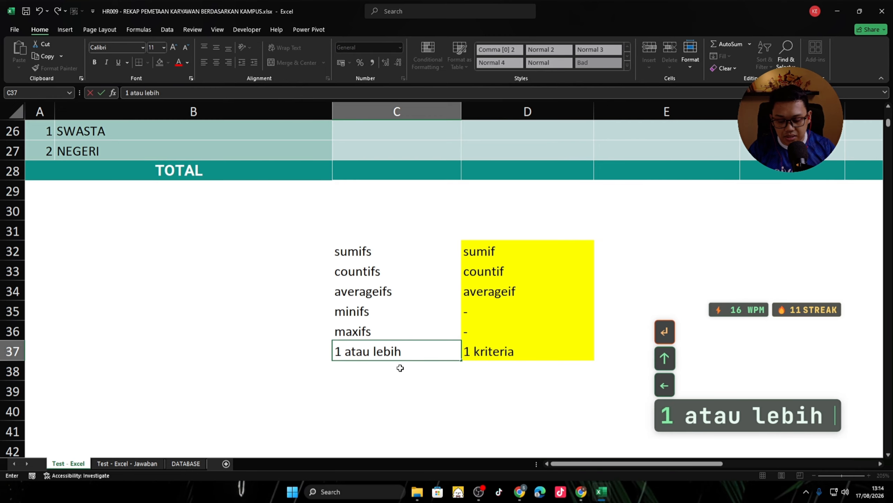
pyautogui.write(' dari 1 ke')
pyautogui.press('BackSpace')
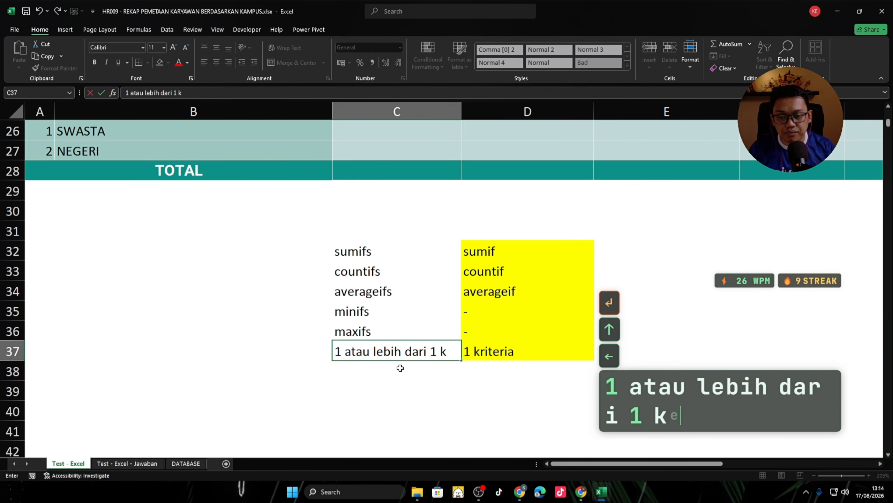
pyautogui.write('riteria')
pyautogui.press('Return')
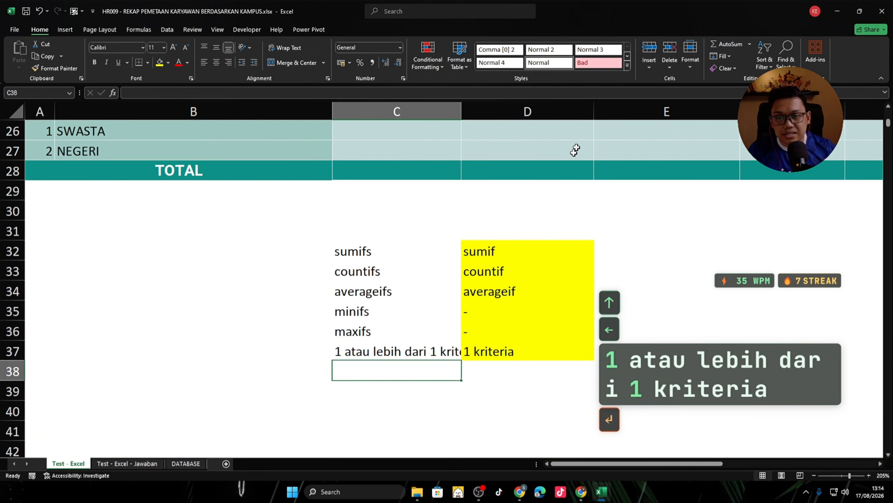
pyautogui.doubleClick(462, 112)
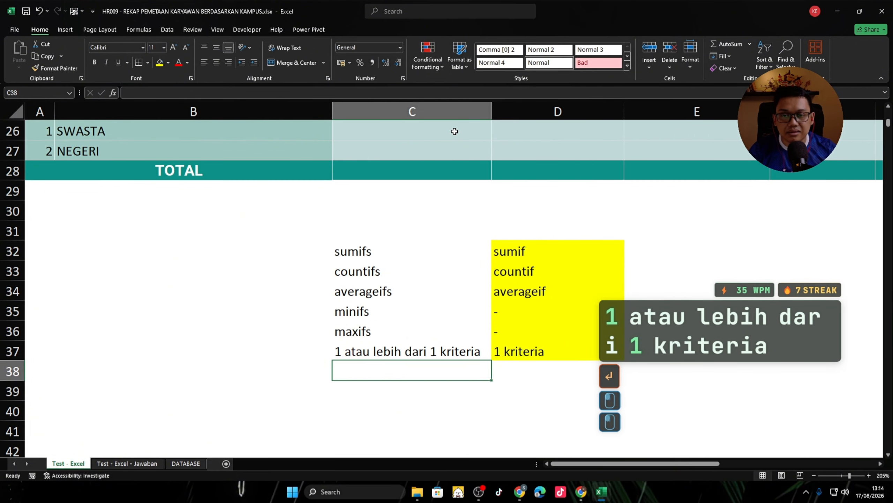
pyautogui.moveTo(385, 251); pyautogui.dragTo(395, 326)
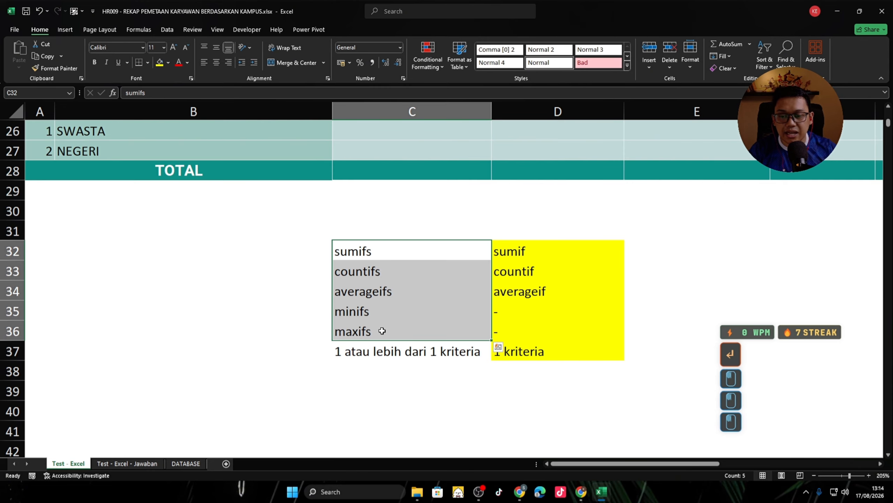
pyautogui.click(525, 253)
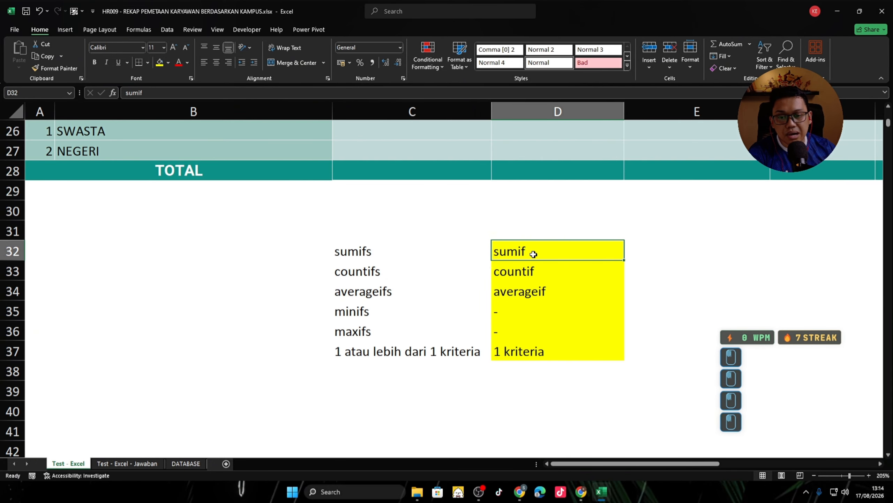
pyautogui.moveTo(532, 251); pyautogui.dragTo(525, 289)
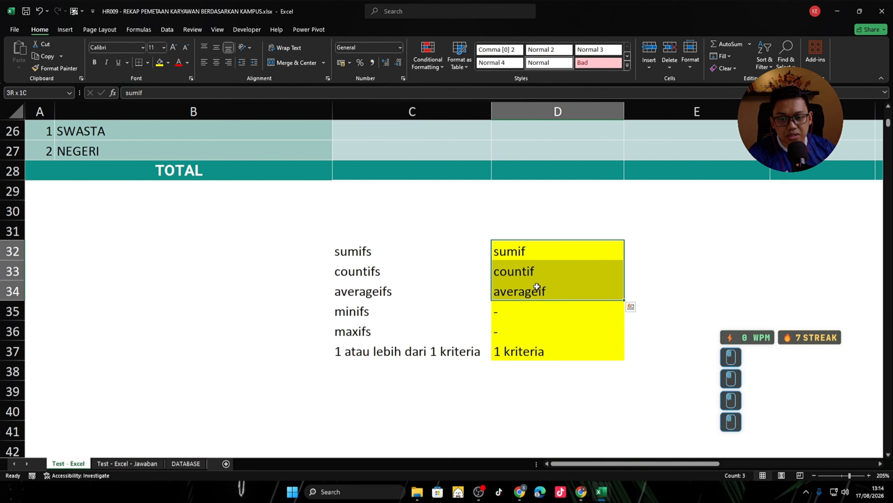
pyautogui.moveTo(375, 247); pyautogui.dragTo(373, 294)
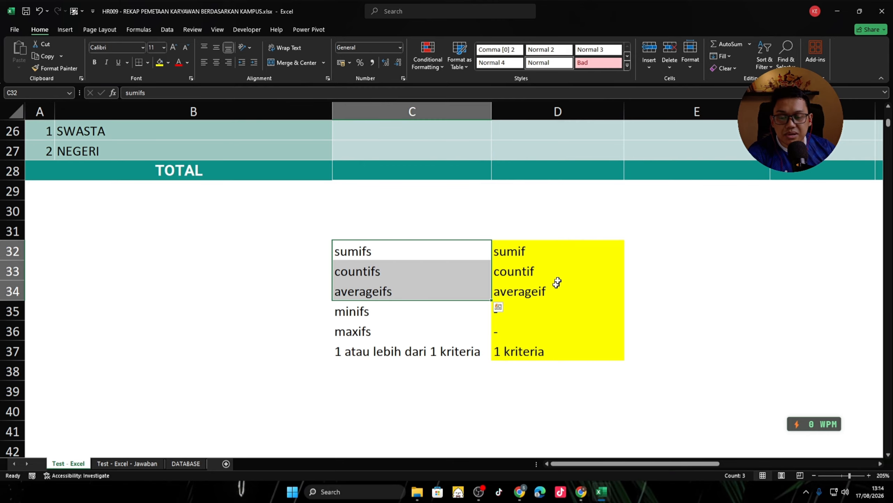
# Clear the contents of D32:D37, the single-criterion function list
pyautogui.click(656, 250)
pyautogui.moveTo(553, 248); pyautogui.dragTo(560, 347)
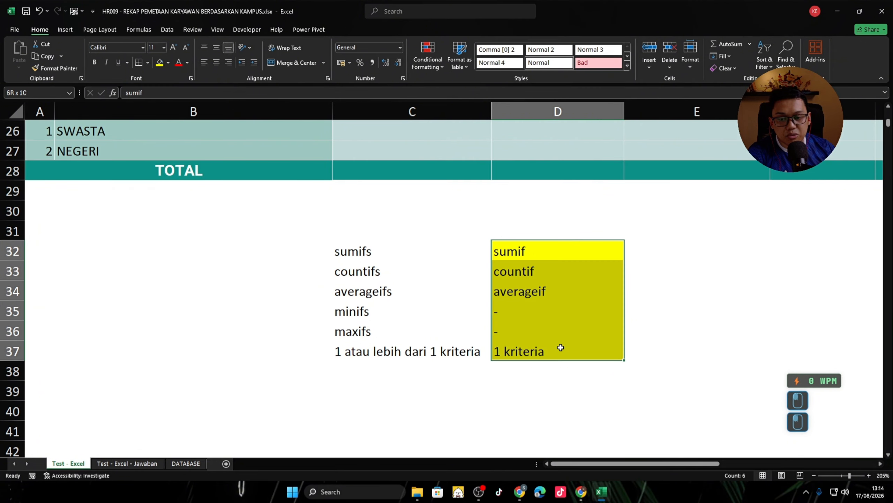
pyautogui.press('Delete')
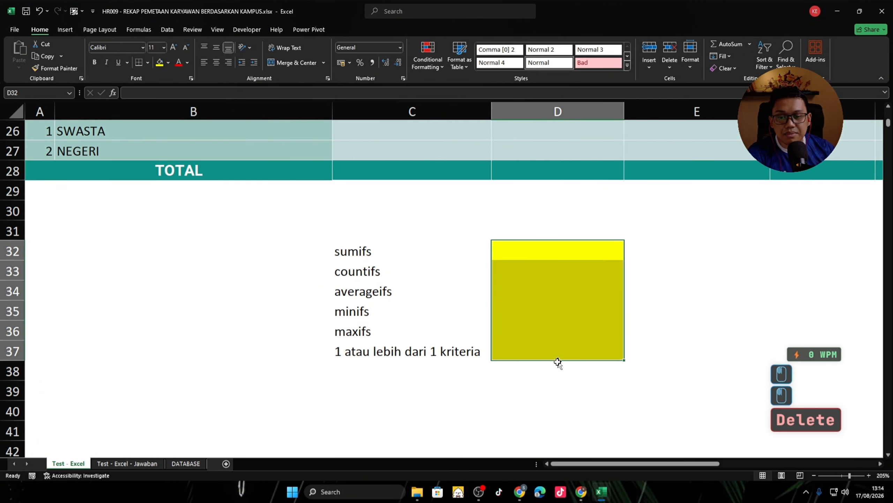
pyautogui.moveTo(553, 248); pyautogui.dragTo(544, 327)
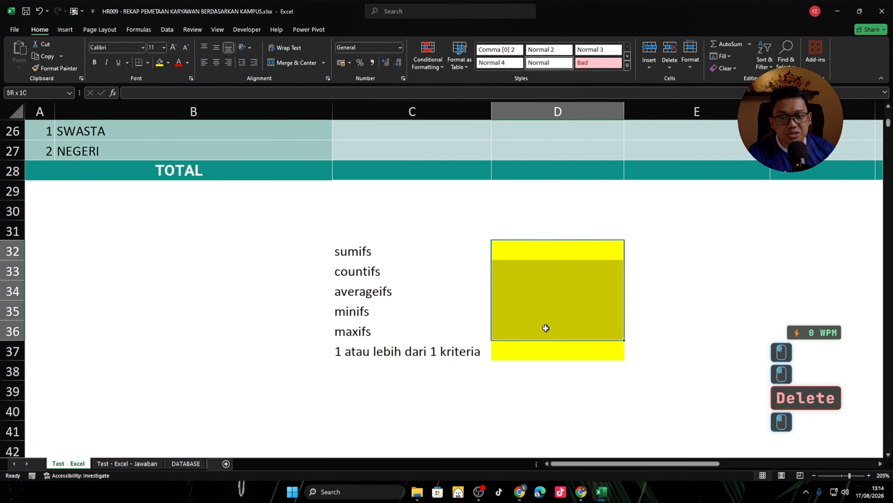
pyautogui.moveTo(363, 250); pyautogui.dragTo(364, 333)
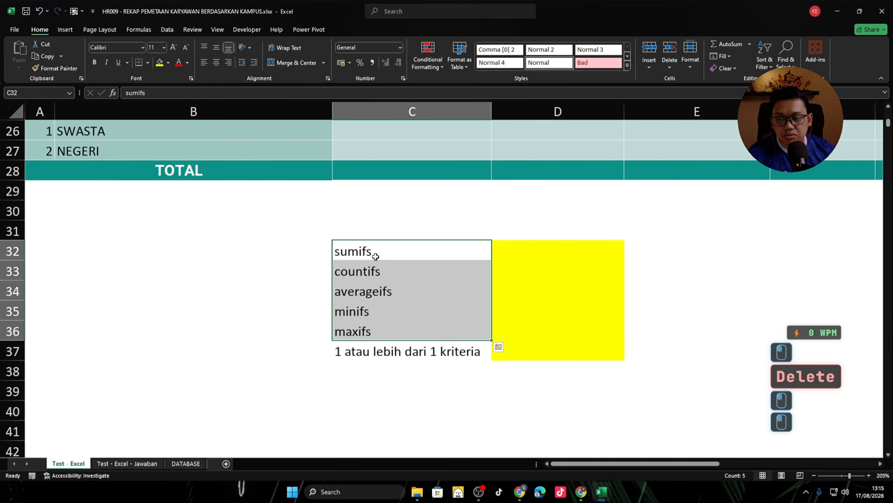
pyautogui.moveTo(381, 251); pyautogui.dragTo(397, 269)
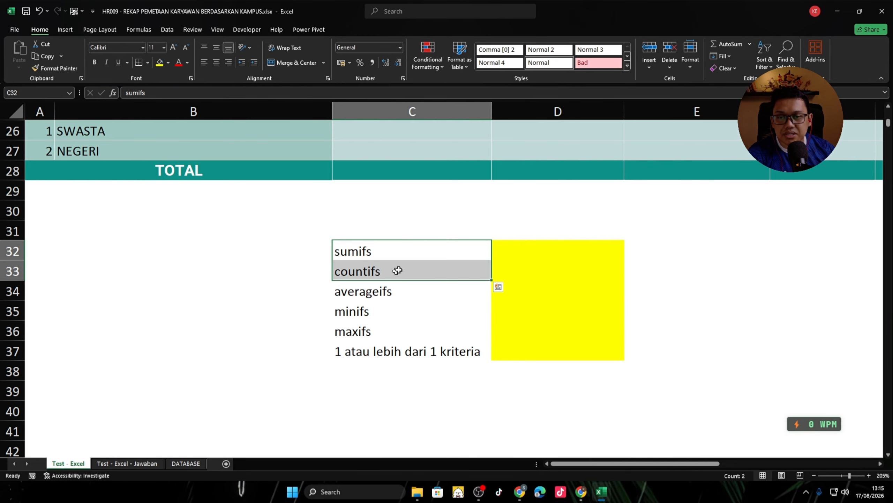
pyautogui.click(412, 249)
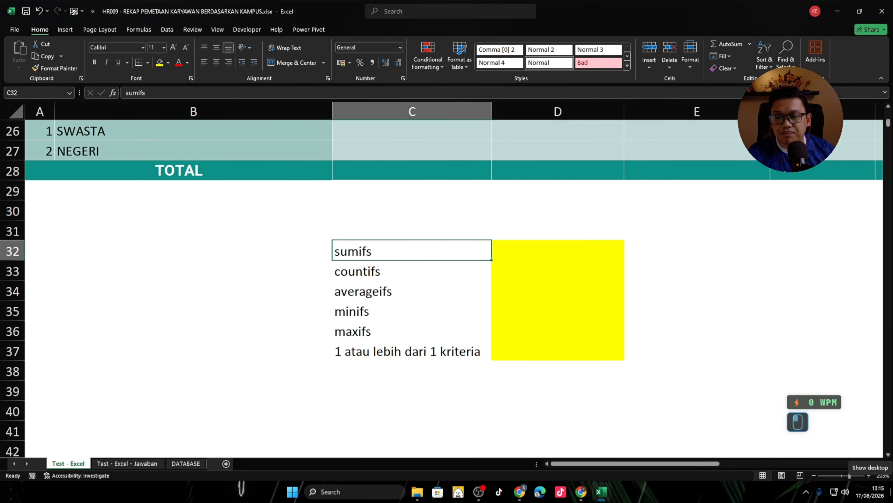
# Fill the countifs cell C33 with yellow and clear the contents of C31:C37
pyautogui.click(373, 278)
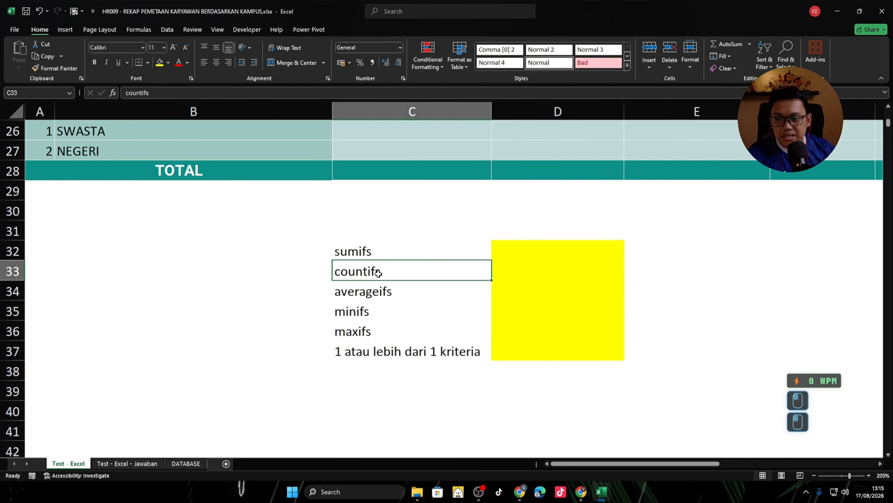
pyautogui.click(162, 66)
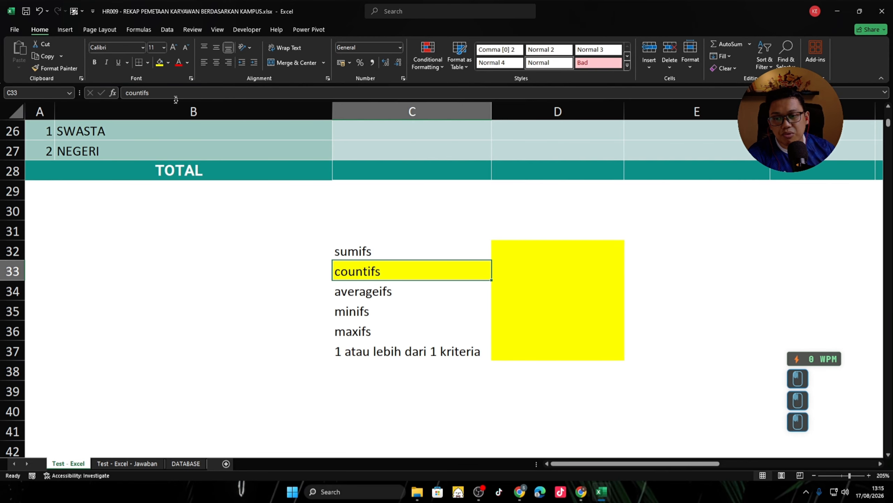
pyautogui.click(376, 236)
pyautogui.moveTo(376, 239); pyautogui.dragTo(381, 354)
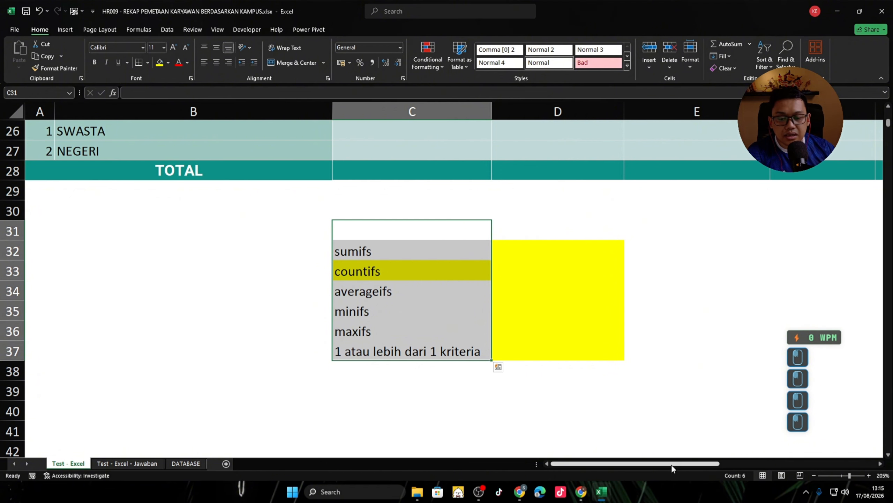
pyautogui.press('Delete')
# Begin a COUNTIFS formula in C26, the JML KARYAWAN cell of the SWASTA row
pyautogui.scroll(6, 294, 364)
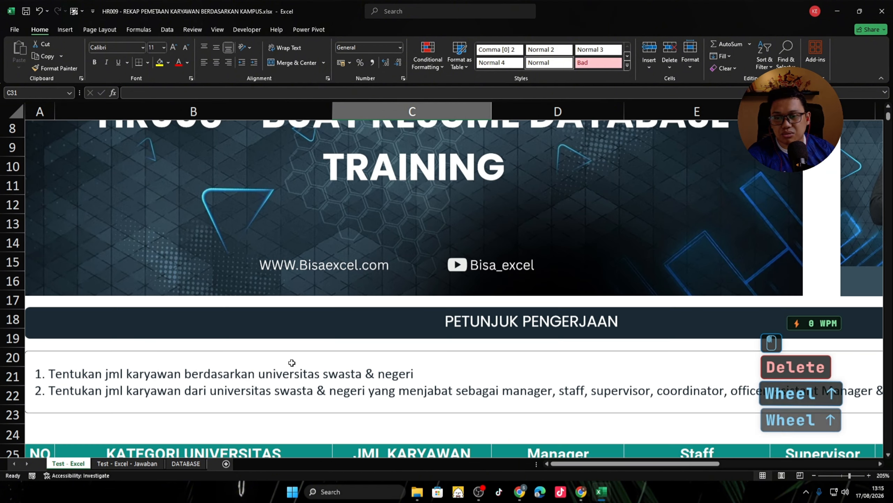
pyautogui.scroll(-3, 292, 362)
pyautogui.scroll(5, 292, 363)
pyautogui.scroll(-9, 293, 364)
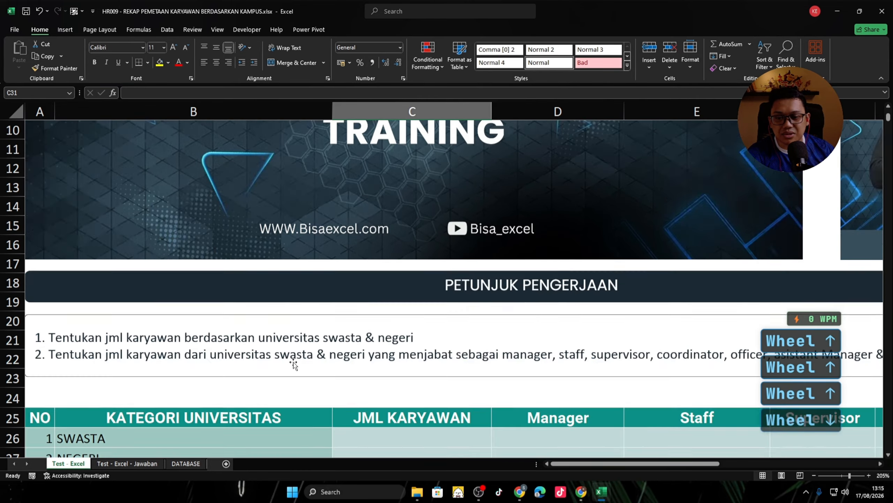
pyautogui.scroll(3, 295, 363)
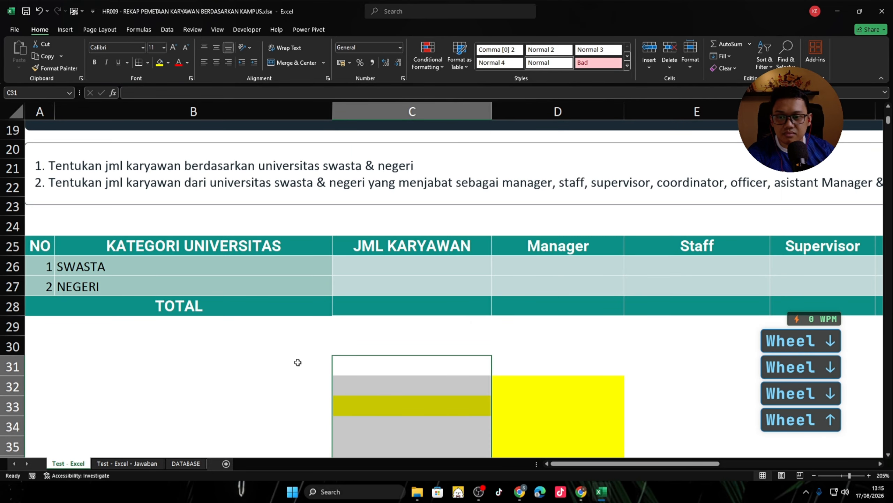
pyautogui.click(422, 274)
pyautogui.write('=countif')
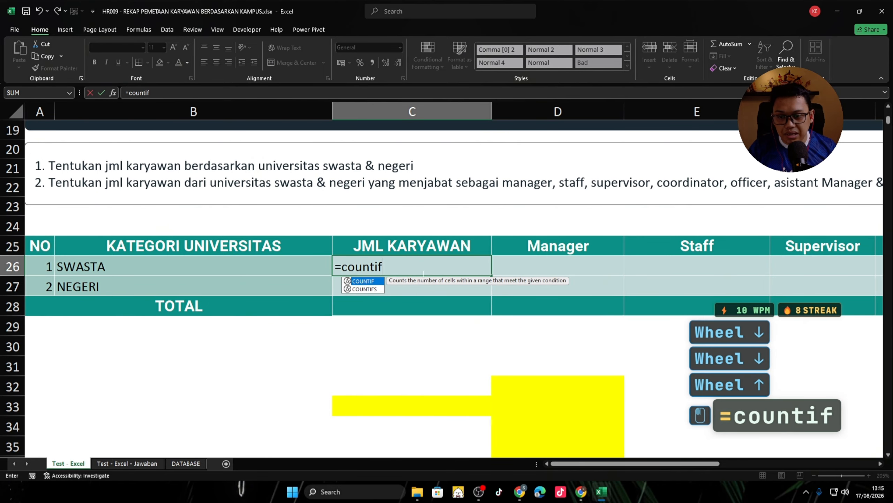
pyautogui.press('Down')
pyautogui.press('Tab')
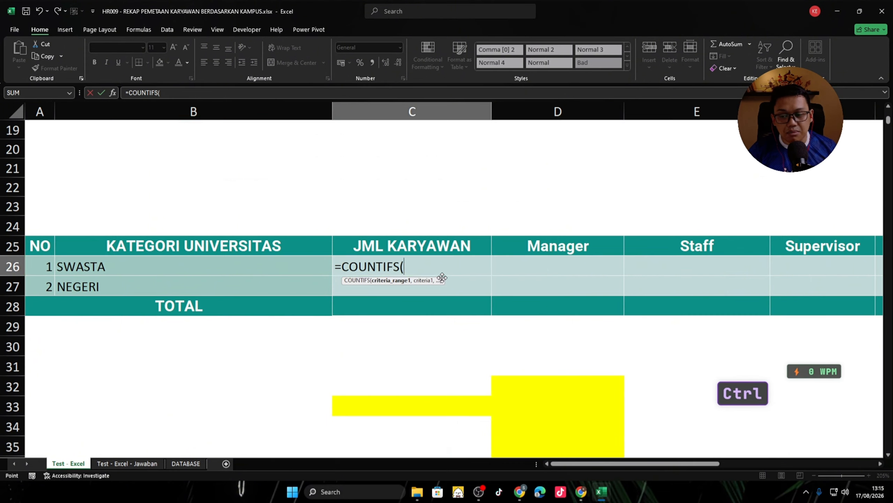
# Set the first criteria range to the KATEGORI UNIVERSITAS data on the DATABASE sheet, as the absolute reference $E$2:$E$121
pyautogui.hotkey('ctrl', 'pagedown')
pyautogui.hotkey('ctrl', 'pagedown')
pyautogui.press('Down')
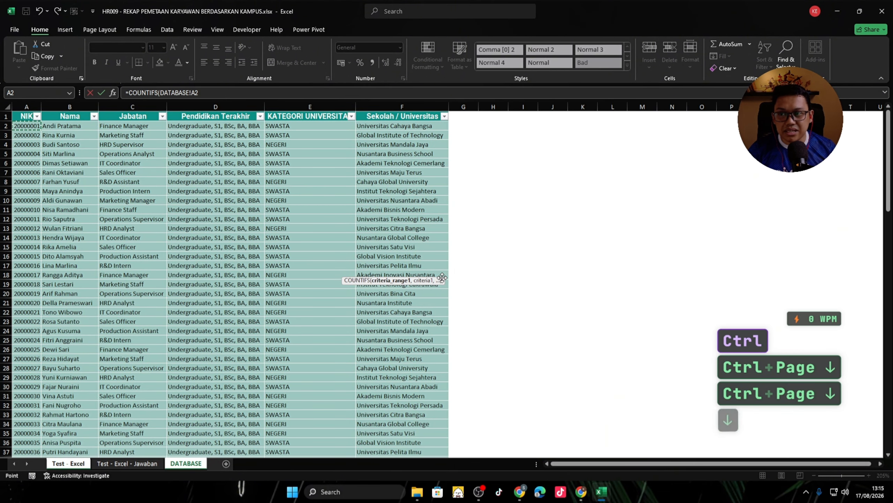
pyautogui.press('Right')
pyautogui.press('Right')
pyautogui.press('Right')
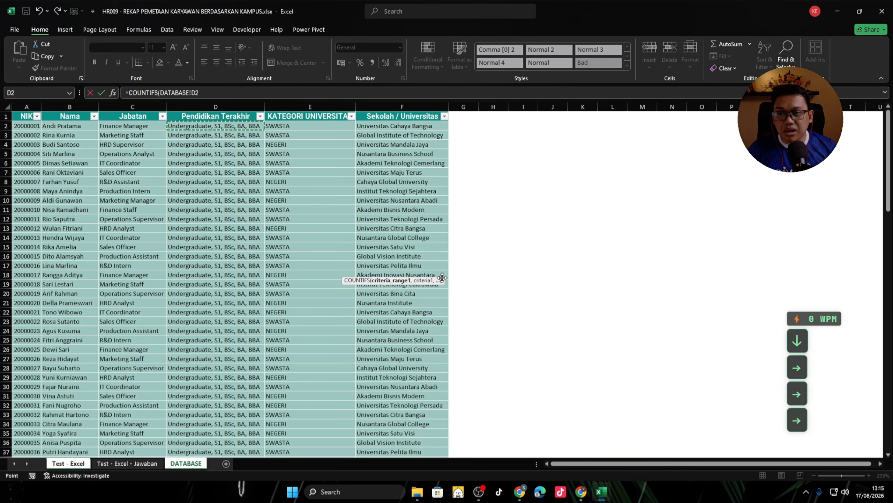
pyautogui.press('Right')
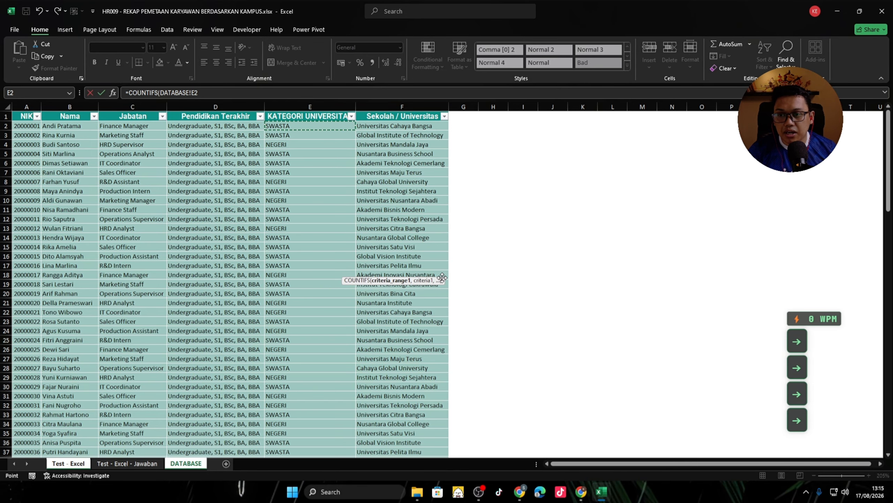
pyautogui.hotkey('ctrl', 'shift', 'Down')
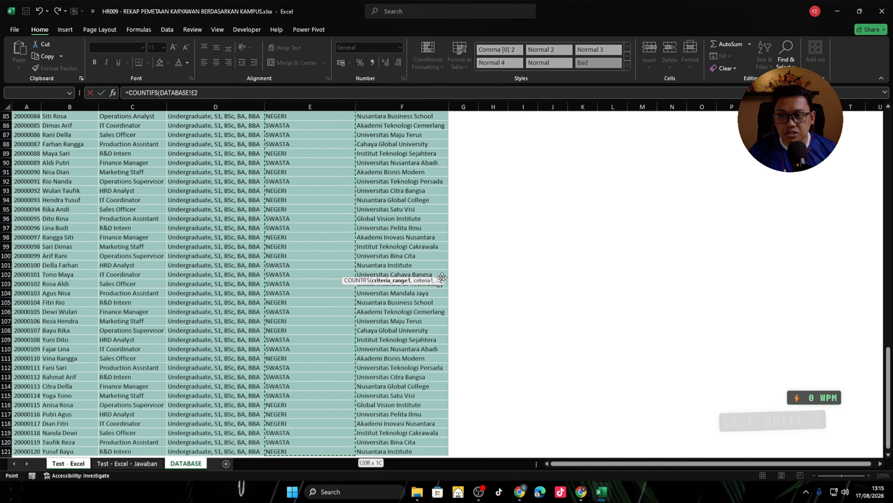
pyautogui.press('F4')
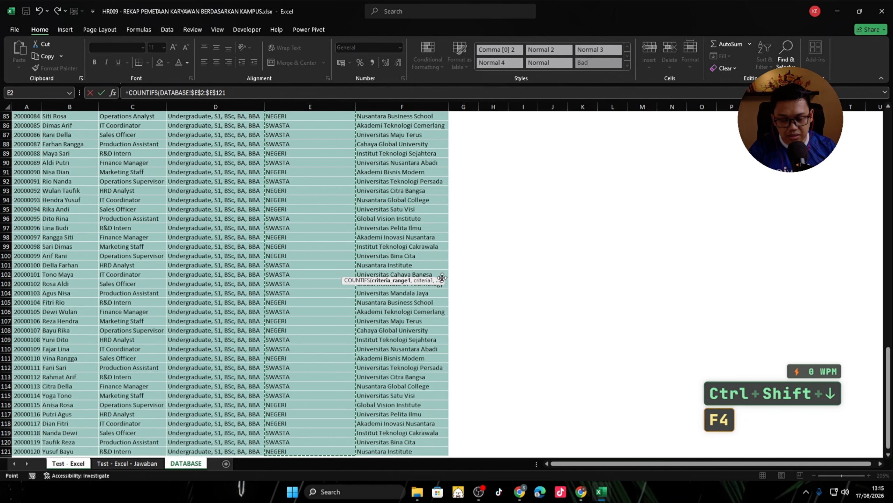
# Complete the COUNTIFS formula in C26 with B26, the SWASTA cell of the Test - Excel sheet, as its criterion
pyautogui.write(',')
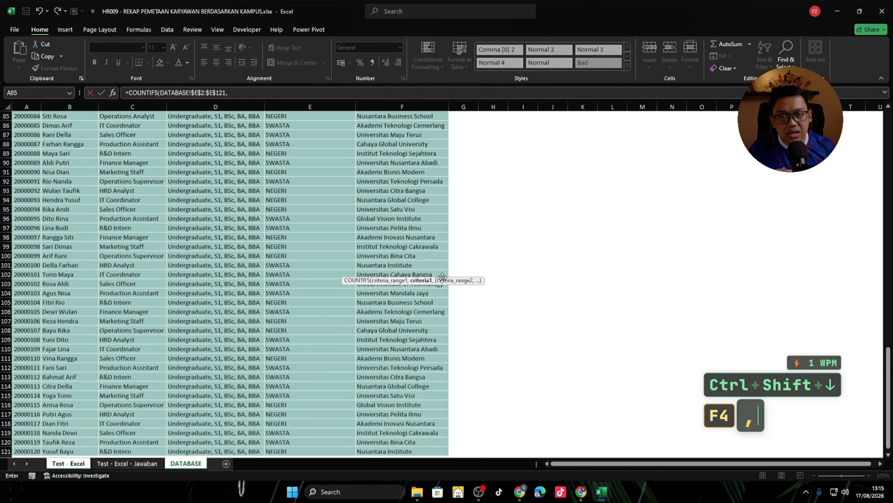
pyautogui.hotkey('ctrl', 'pageup')
pyautogui.hotkey('ctrl', 'pageup')
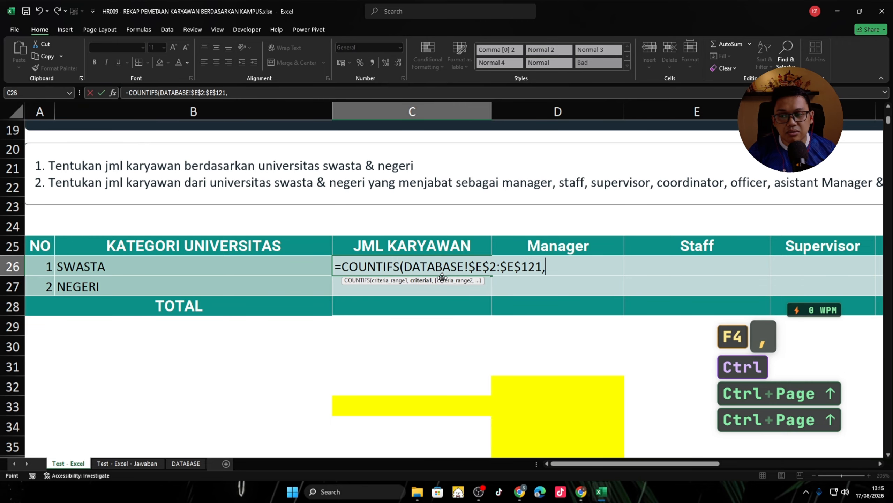
pyautogui.press('Left')
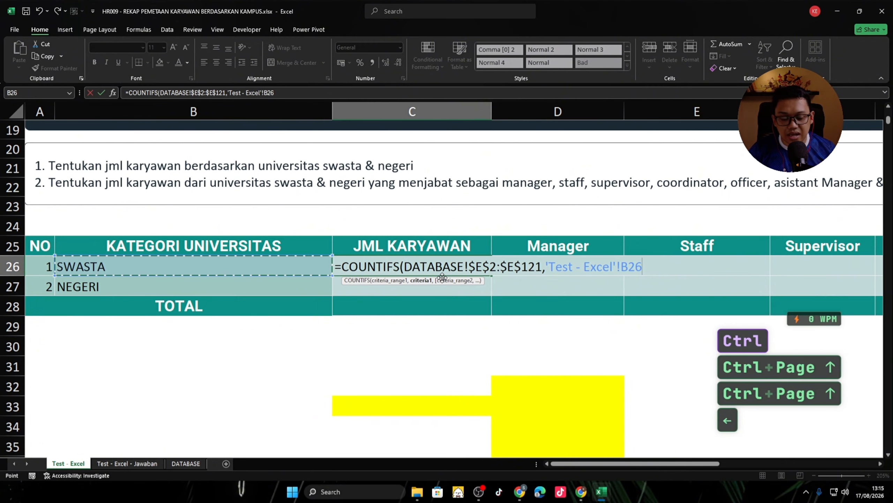
pyautogui.press('Return')
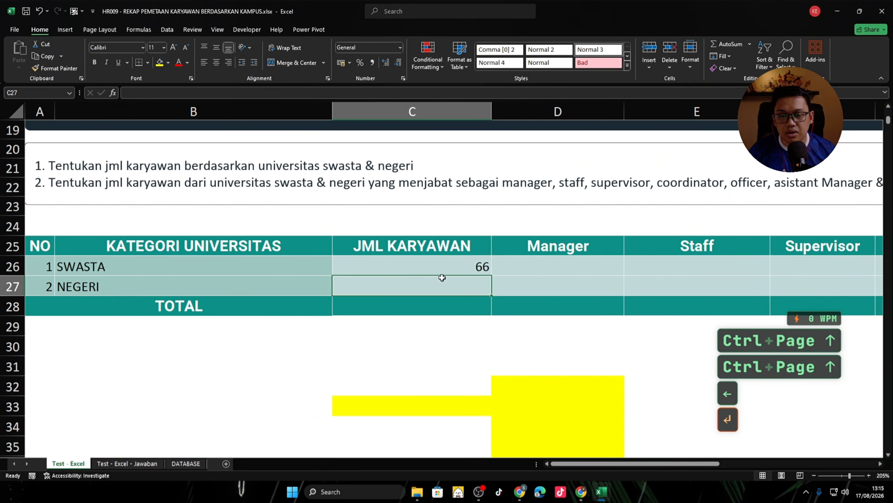
# Fill the C26 COUNTIFS formula down to C27, the NEGERI row
pyautogui.press('Up')
pyautogui.hotkey('shift', 'Down')
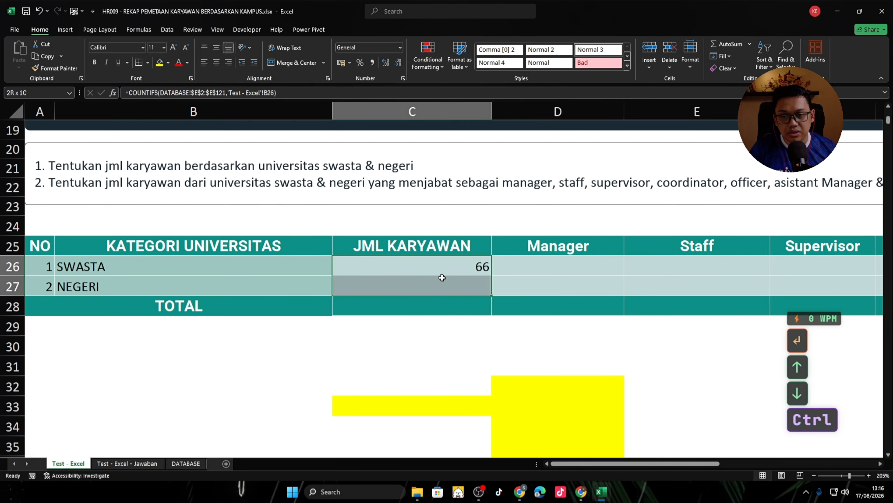
pyautogui.hotkey('ctrl', 'd')
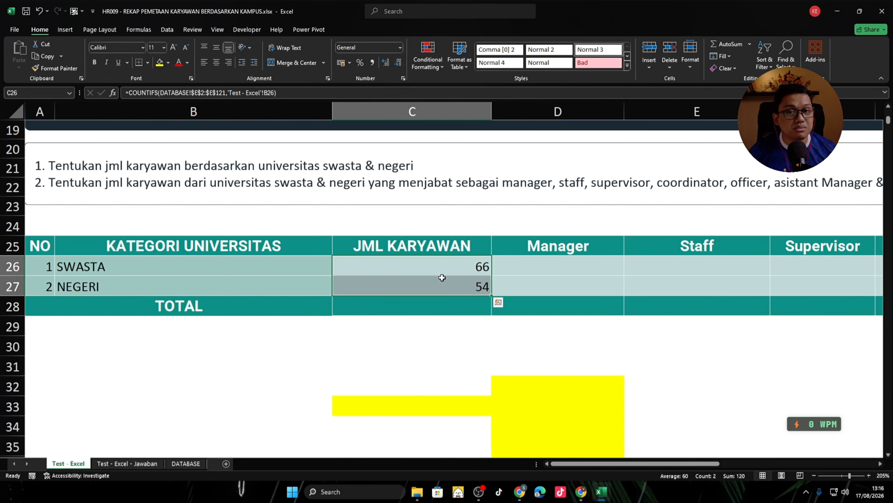
pyautogui.press('Up')
pyautogui.press('Down')
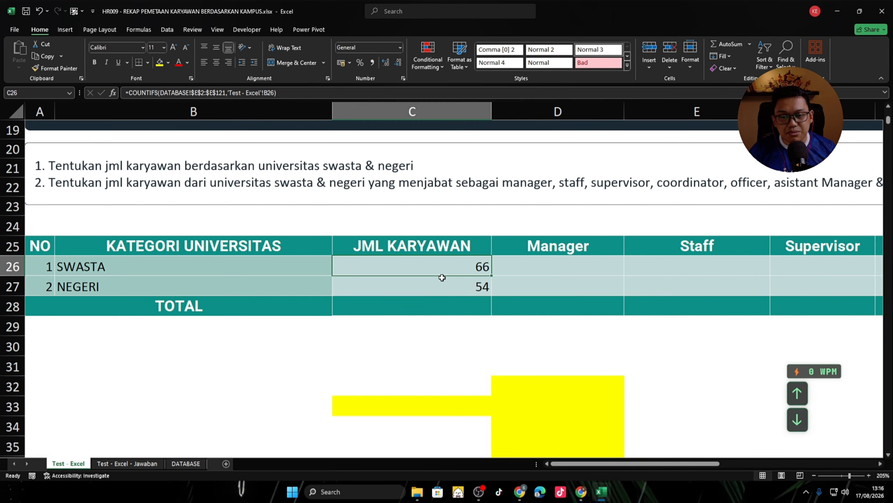
pyautogui.hotkey('shift', 'Down')
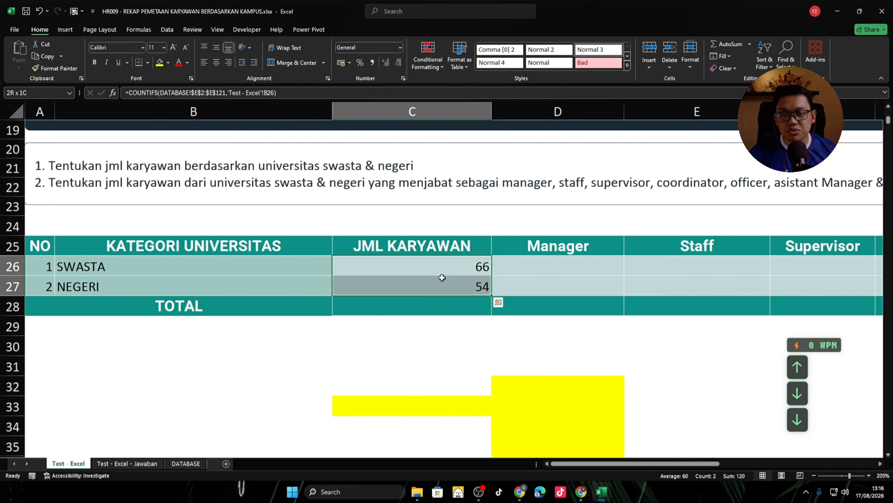
# Review the position columns from Manager to Intern for the SWASTA and NEGERI rows of the recap table
pyautogui.press('Right')
pyautogui.press('Right')
pyautogui.press('Right')
pyautogui.press('Right')
pyautogui.press('Right')
pyautogui.press('Right')
pyautogui.press('Right')
pyautogui.press('Right')
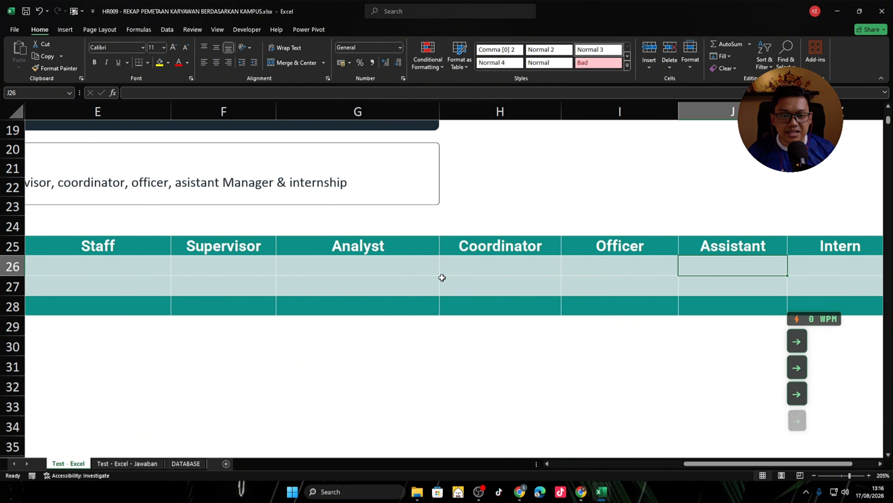
pyautogui.press('Left')
pyautogui.press('Left')
pyautogui.press('Left')
pyautogui.press('Left')
pyautogui.press('Left')
pyautogui.press('Left')
pyautogui.press('Left')
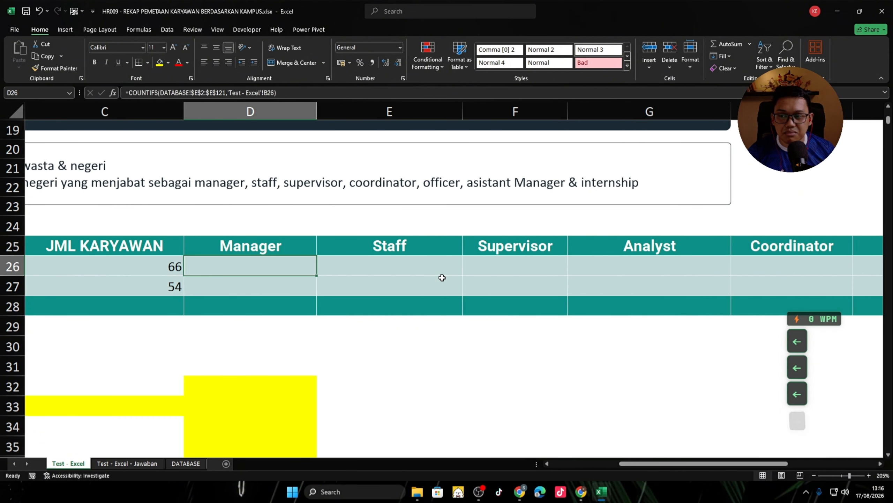
pyautogui.press('Right')
pyautogui.press('Left')
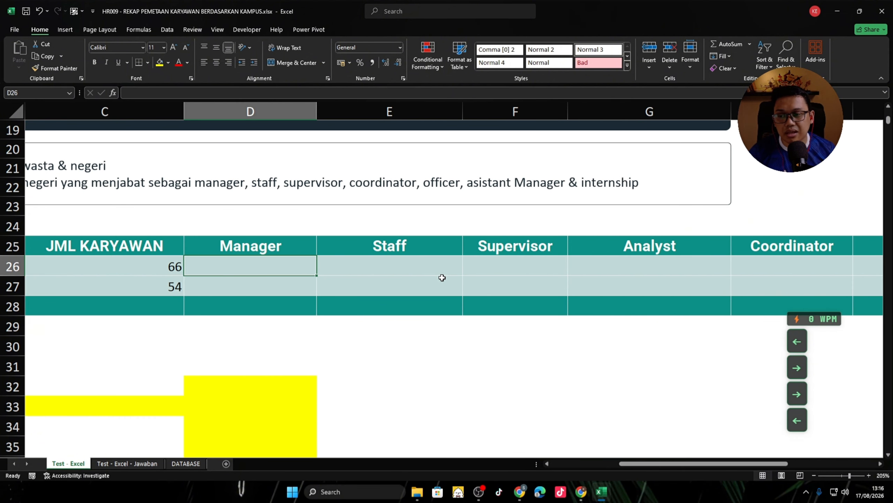
pyautogui.hotkey('shift', 'Right')
pyautogui.hotkey('shift', 'Right')
pyautogui.hotkey('shift', 'Right')
pyautogui.hotkey('shift', 'Right')
pyautogui.hotkey('shift', 'Right')
pyautogui.hotkey('shift', 'Right')
pyautogui.hotkey('shift', 'Right')
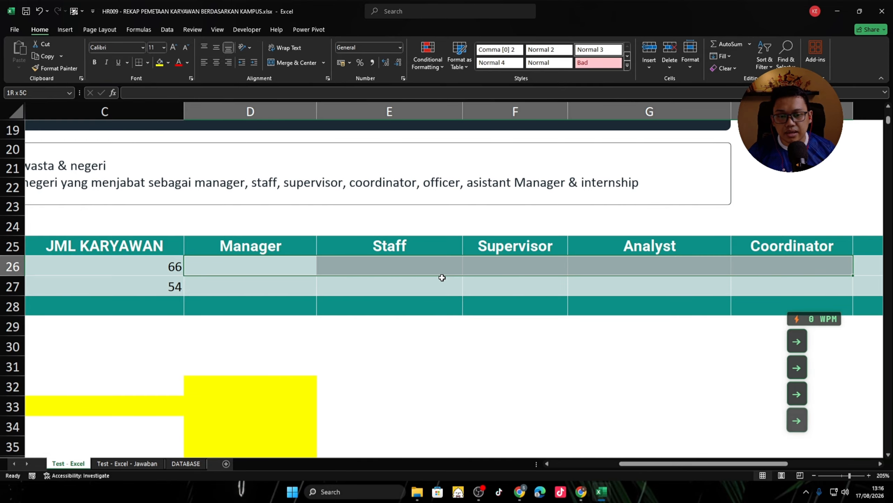
pyautogui.hotkey('shift', 'Down')
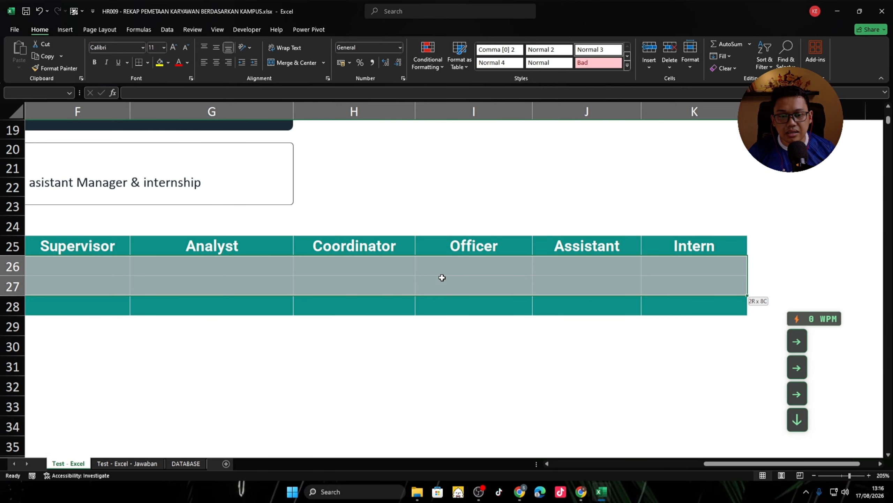
pyautogui.press('Left')
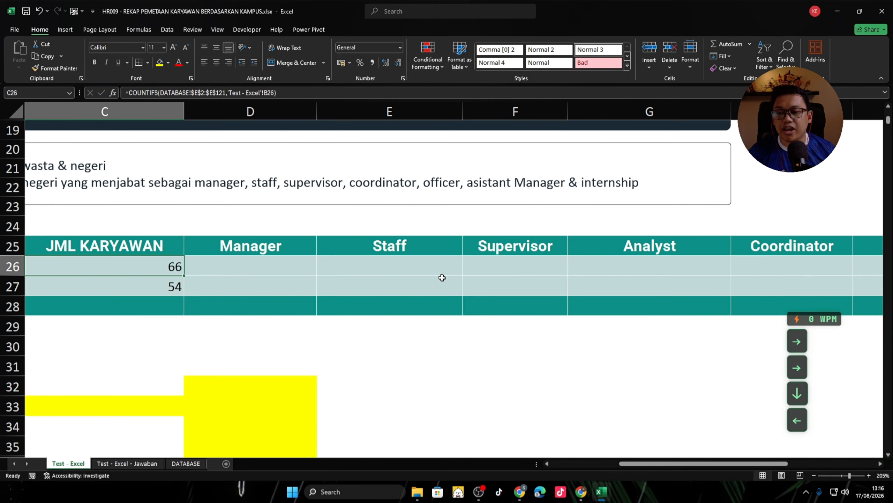
pyautogui.press('Right')
pyautogui.press('Right')
pyautogui.press('Left')
pyautogui.press('Left')
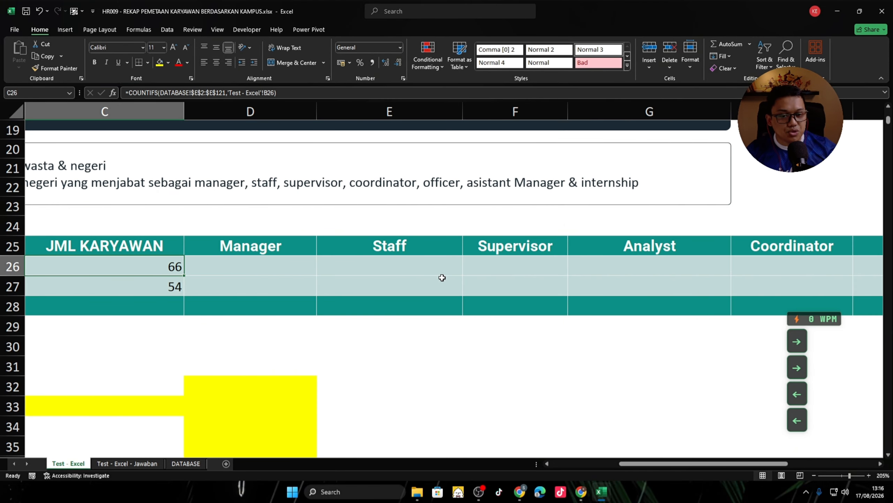
# Examine the job titles in the Jabatan column of the DATABASE sheet
pyautogui.hotkey('ctrl', 'pagedown')
pyautogui.hotkey('ctrl', 'pagedown')
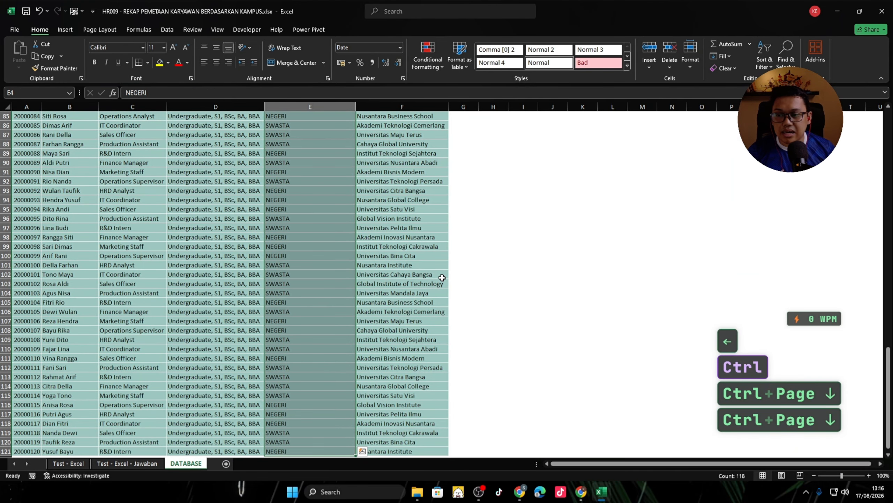
pyautogui.press('Up')
pyautogui.press('Left')
pyautogui.press('Left')
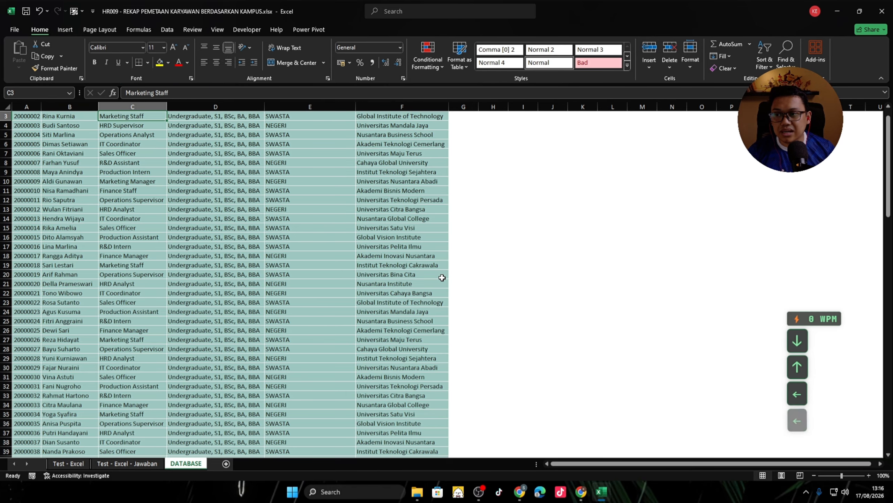
pyautogui.hotkey('ctrl', 'Up')
pyautogui.hotkey('ctrl', 'Up')
pyautogui.press('Down')
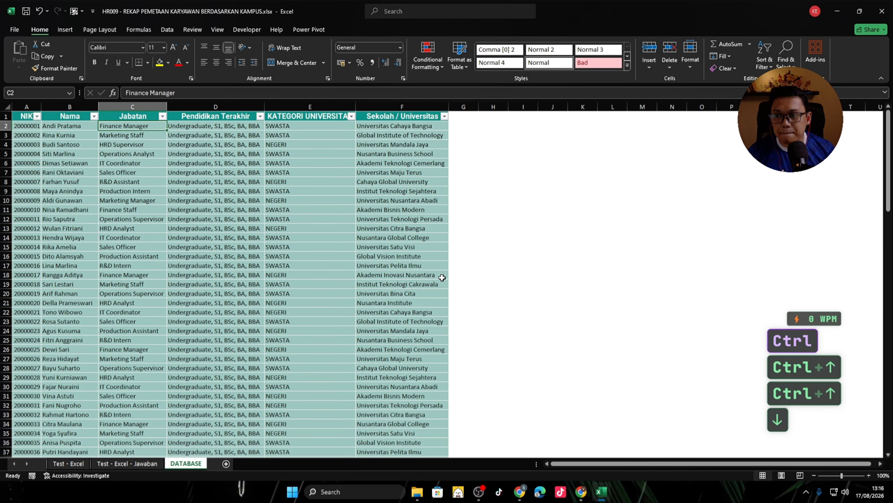
pyautogui.press('Down')
pyautogui.press('Down')
pyautogui.press('Down')
pyautogui.press('Down')
pyautogui.press('Down')
pyautogui.press('Down')
pyautogui.press('Down')
pyautogui.press('Down')
pyautogui.press('Down')
pyautogui.press('Down')
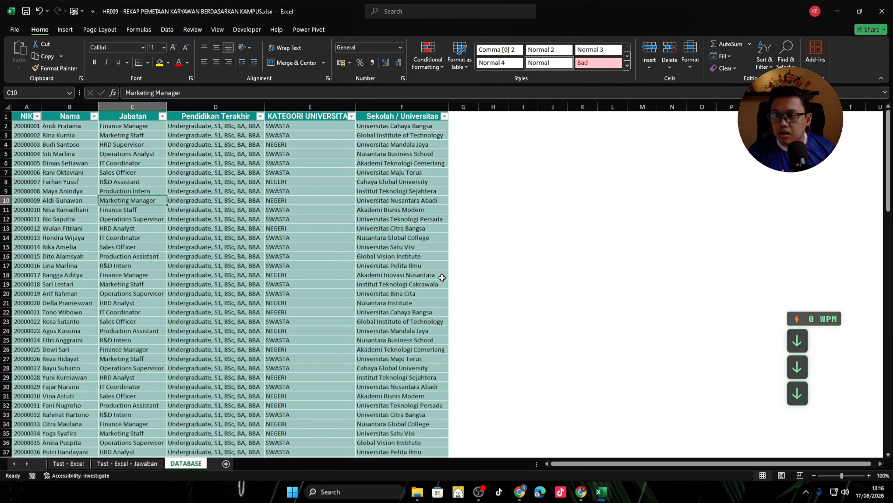
pyautogui.press('Down')
pyautogui.press('Down')
pyautogui.press('Down')
pyautogui.press('Down')
pyautogui.press('Down')
pyautogui.press('Down')
pyautogui.press('Down')
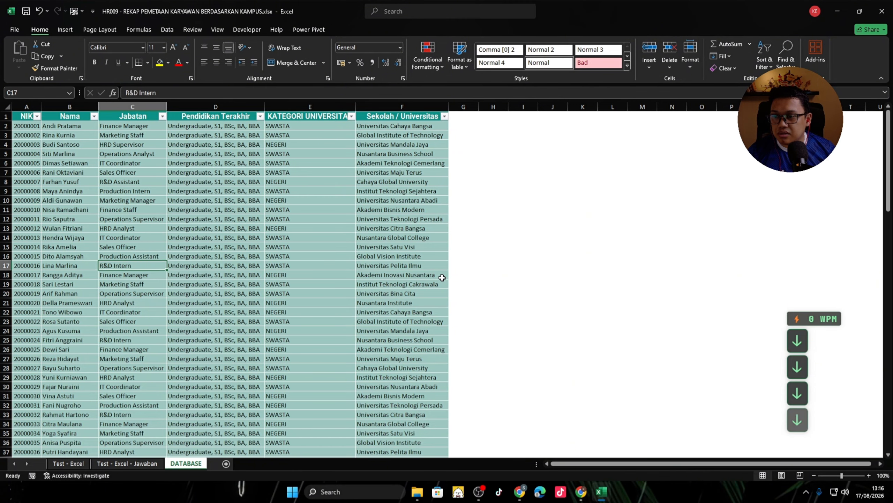
pyautogui.hotkey('ctrl', 'Up')
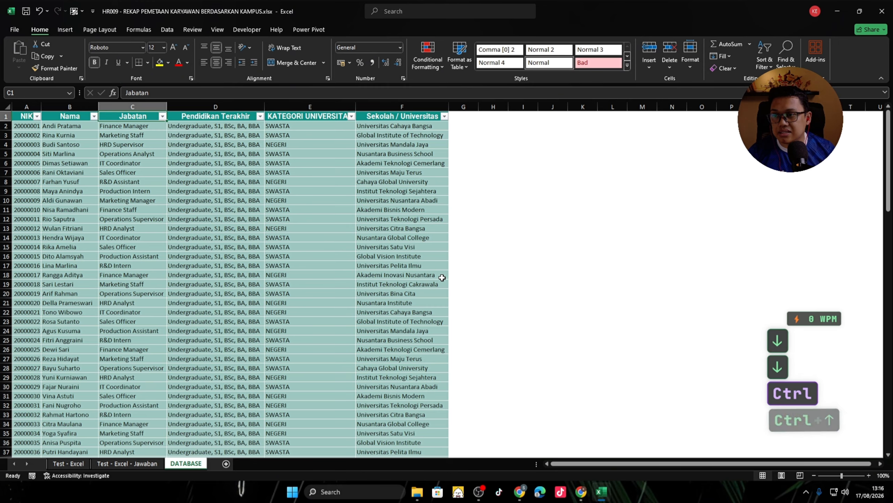
pyautogui.press('Down')
pyautogui.press('Right')
pyautogui.press('Right')
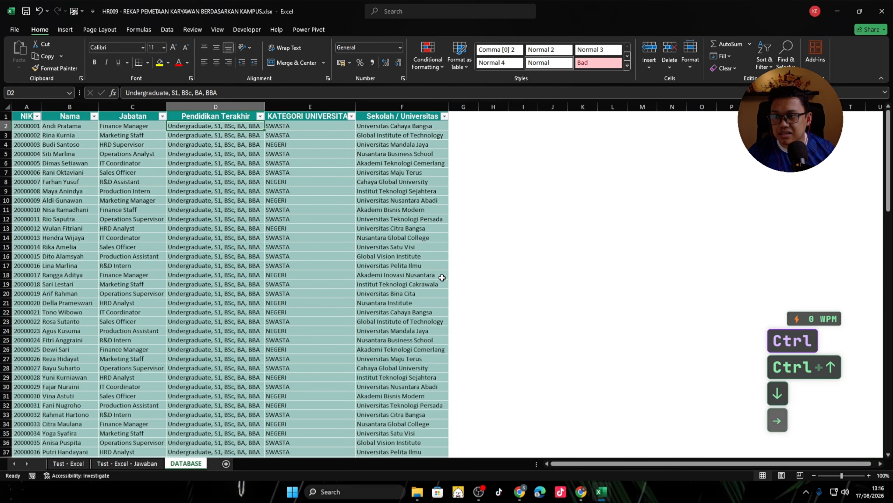
pyautogui.press('Left')
pyautogui.press('Left')
pyautogui.press('Left')
pyautogui.press('Right')
pyautogui.hotkey('ctrl', 'shift', 'Down')
pyautogui.press('Up')
pyautogui.press('Down')
pyautogui.press('Right')
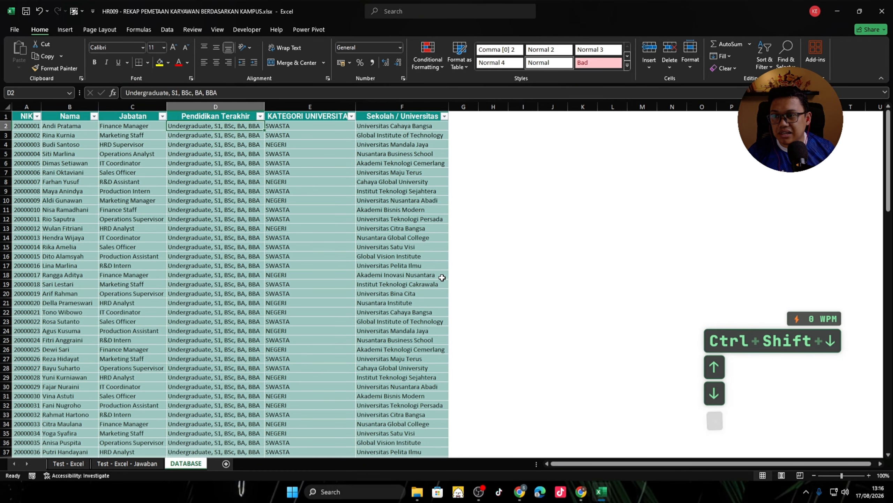
# Split the first job title beside the DATABASE table by entering finance in H2 and manager in I2
pyautogui.press('Right')
pyautogui.press('Right')
pyautogui.press('Right')
pyautogui.press('Right')
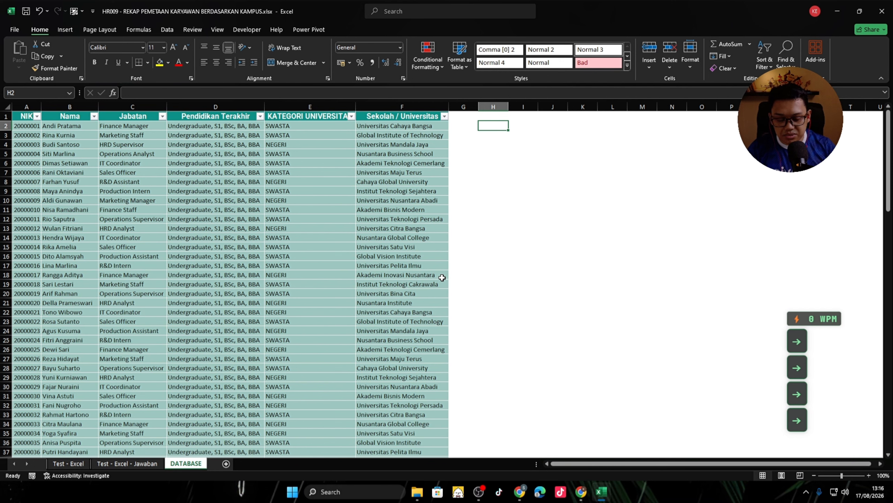
pyautogui.write('finance')
pyautogui.press('Return')
pyautogui.press('Up')
pyautogui.press('Right')
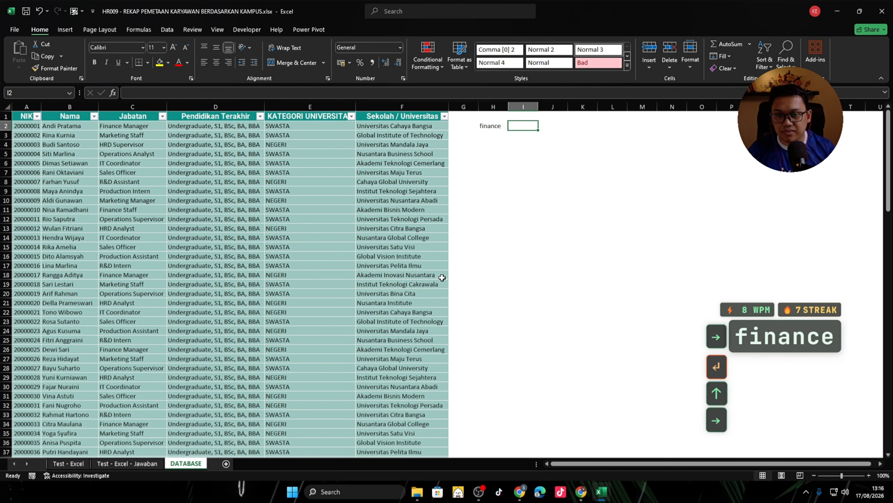
pyautogui.write('manager')
pyautogui.press('Return')
pyautogui.press('Left')
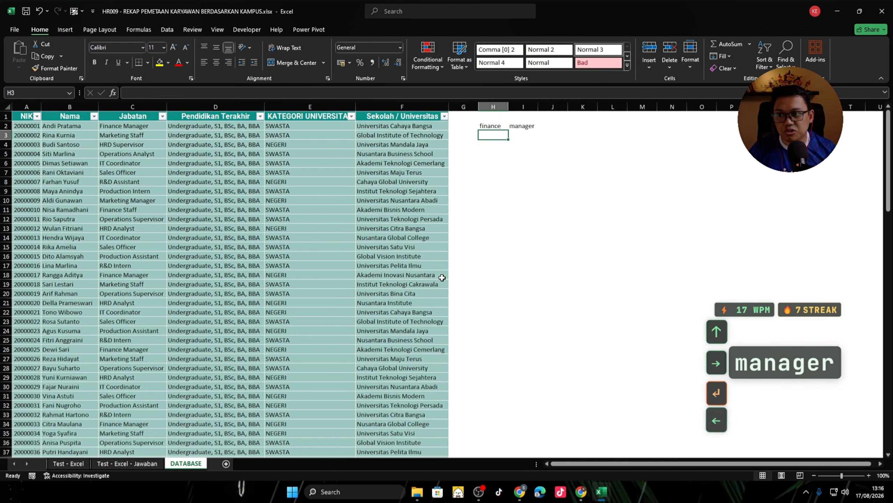
# Enter marketing in H3 and staff in I3 as the second split job title, leaving H4 empty
pyautogui.write('marketing')
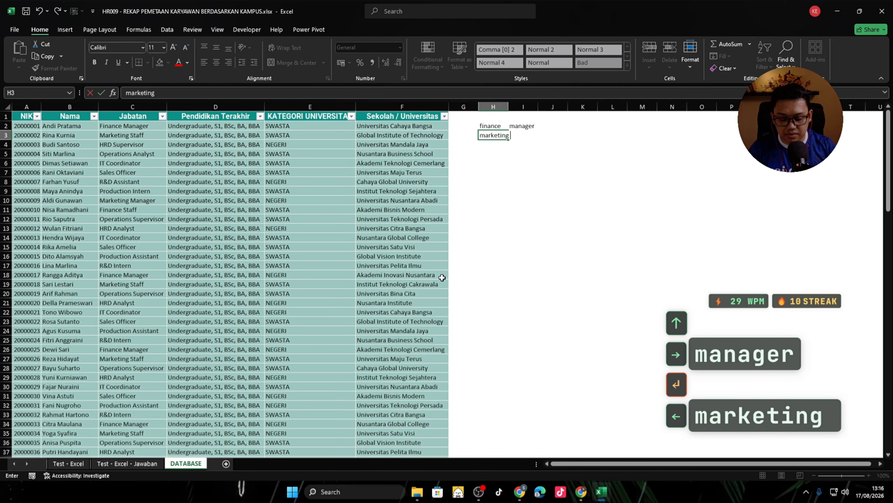
pyautogui.press('Return')
pyautogui.write('\\')
pyautogui.press('Up')
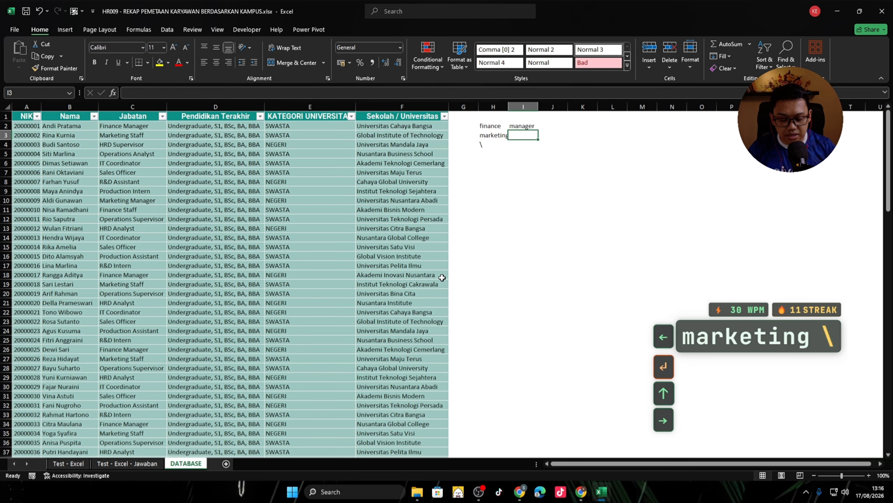
pyautogui.press('Right')
pyautogui.write('staff')
pyautogui.press('Left')
pyautogui.press('Down')
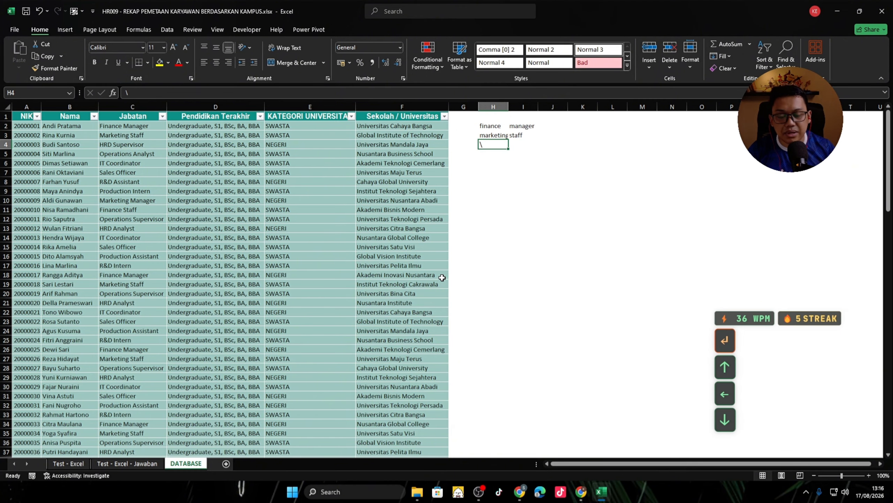
pyautogui.press('Delete')
# Enter divisi in H1 as the heading above the finance and marketing entries
pyautogui.press('Up')
pyautogui.press('Up')
pyautogui.press('Up')
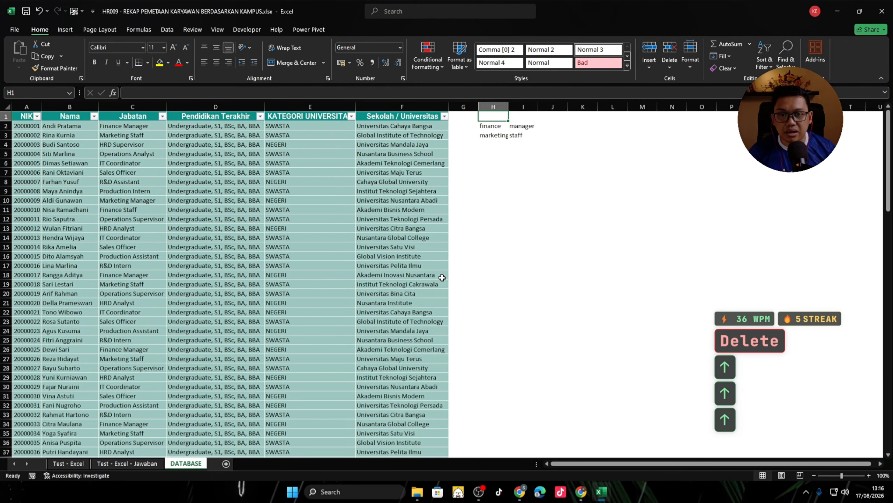
pyautogui.write('divisi')
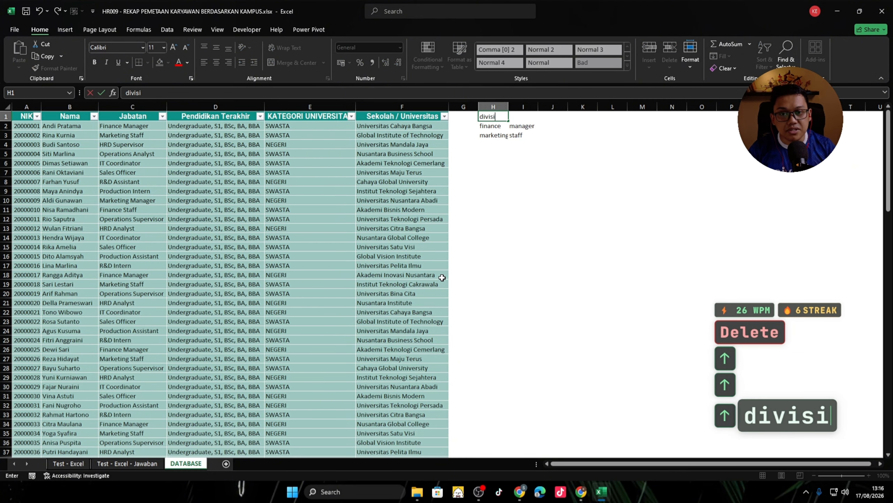
pyautogui.press('Return')
# Enter (berbedabeda in H1 as the heading text above the division names
pyautogui.press('Up')
pyautogui.press('F3')
pyautogui.write('(')
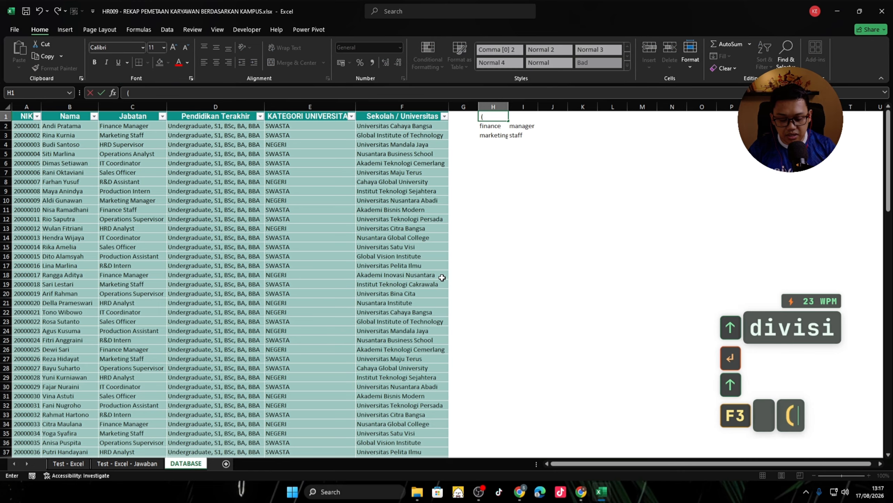
pyautogui.write('berbedabed')
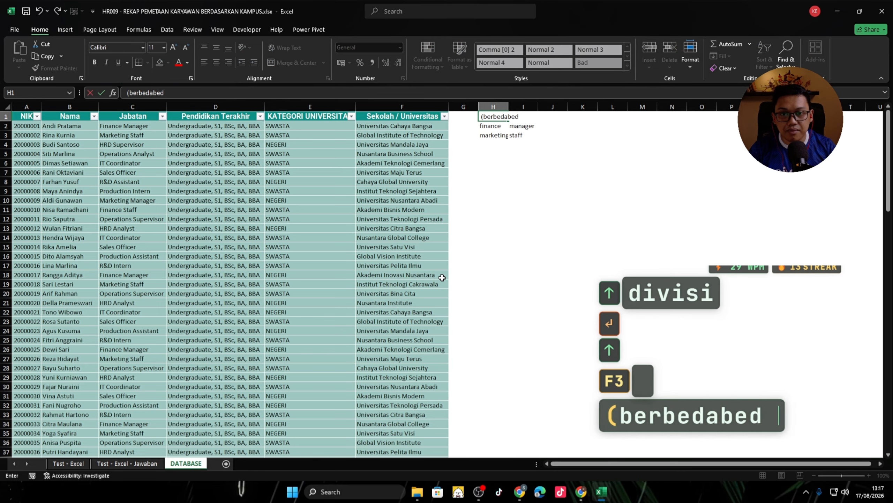
pyautogui.write('a')
pyautogui.press('Return')
# Enter jabatan in I1 as the heading above the manager and staff entries
pyautogui.press('Up')
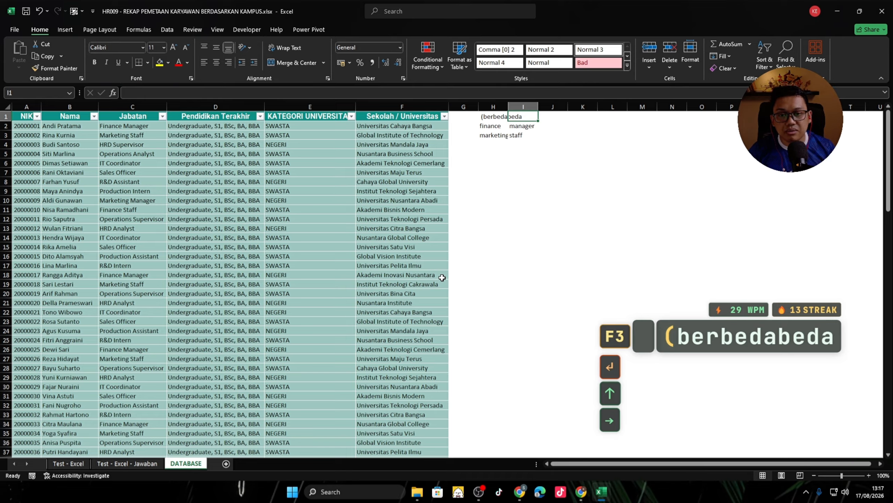
pyautogui.write('jabatan')
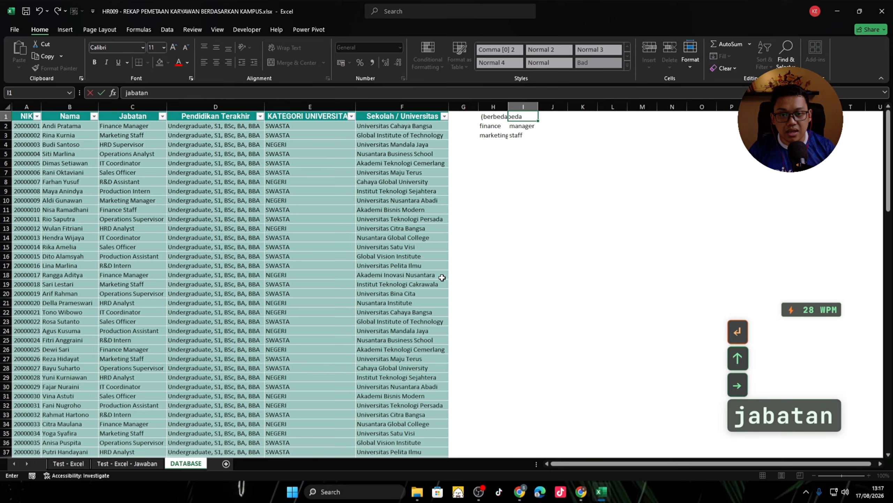
pyautogui.press('Return')
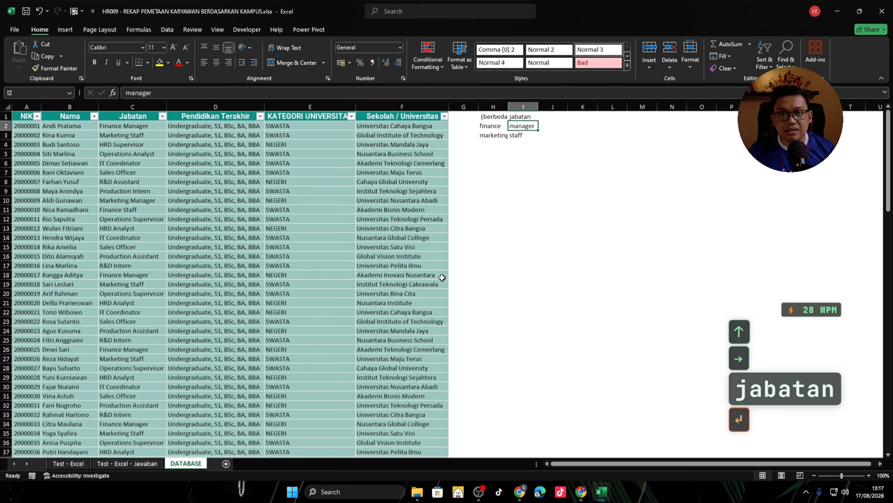
# Enter the * wildcard in H5, leaving row 4 empty below the finance and marketing entries
pyautogui.press('Down')
pyautogui.press('Down')
pyautogui.press('Down')
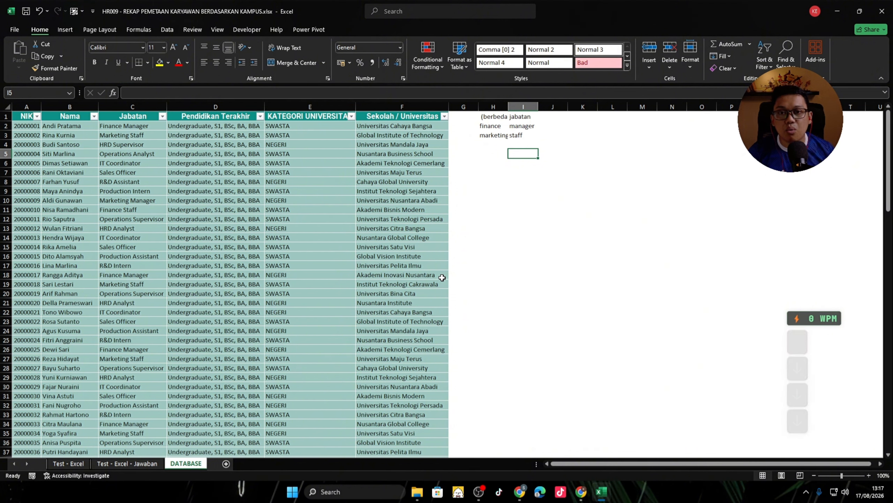
pyautogui.press('Right')
pyautogui.press('Right')
pyautogui.press('Left')
pyautogui.press('Left')
pyautogui.press('Left')
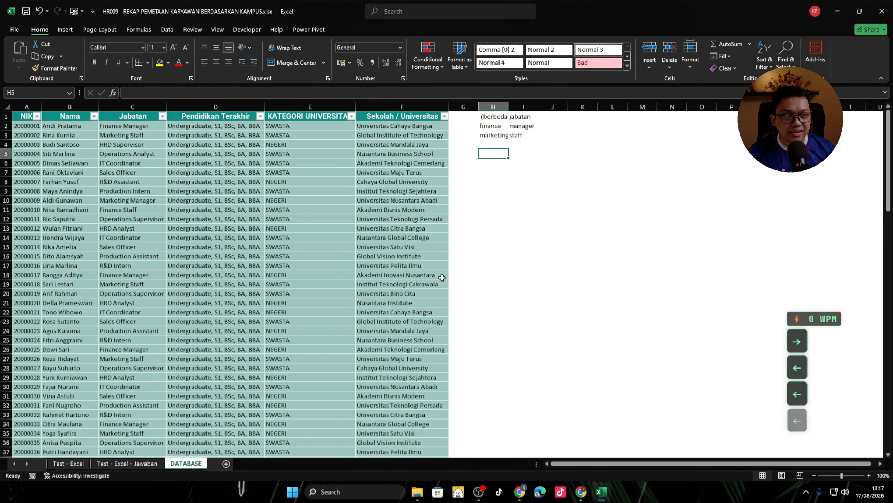
pyautogui.press('Left')
pyautogui.press('Right')
pyautogui.keyDown('ctrl'); pyautogui.scroll(4, 578, 265); pyautogui.keyUp('ctrl')
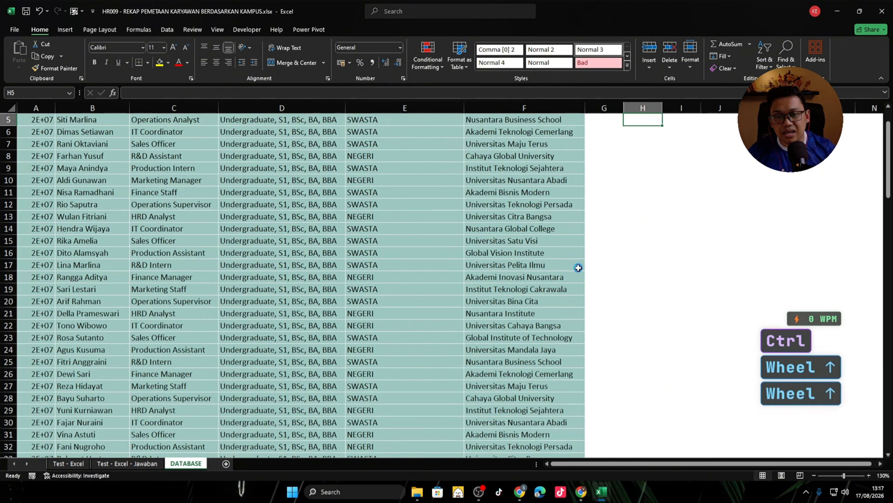
pyautogui.moveTo(702, 463); pyautogui.dragTo(720, 463)
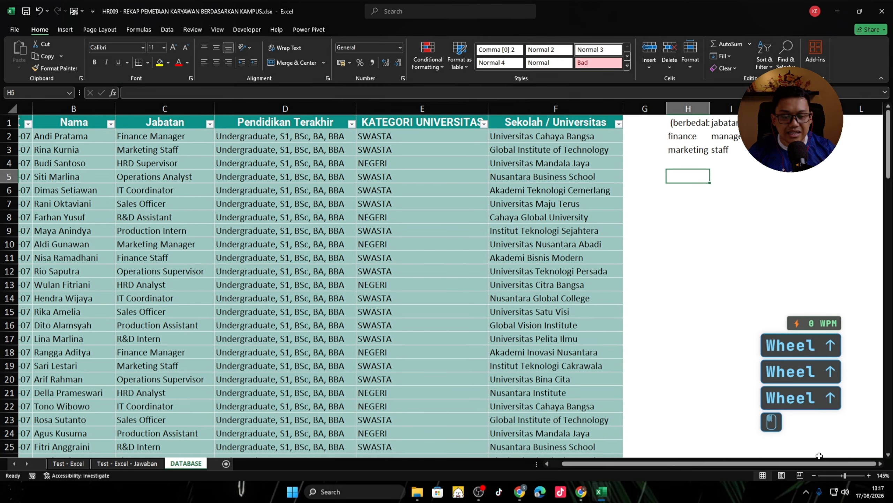
pyautogui.write('*')
pyautogui.press('Return')
# Enter the ? wildcard in H6 directly below the asterisk
pyautogui.press('Right')
pyautogui.press('Right')
pyautogui.press('Right')
pyautogui.press('Right')
pyautogui.press('Right')
pyautogui.press('Right')
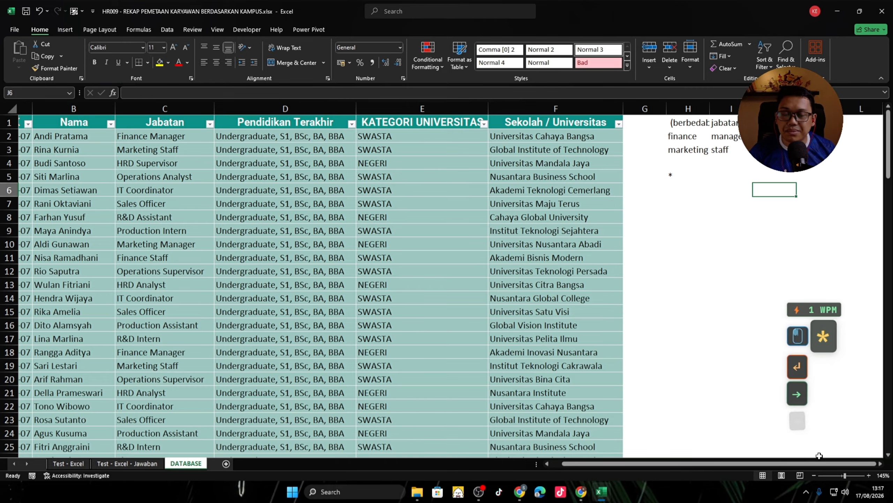
pyautogui.press('Left')
pyautogui.press('Left')
pyautogui.press('Left')
pyautogui.press('Left')
pyautogui.press('Left')
pyautogui.press('Left')
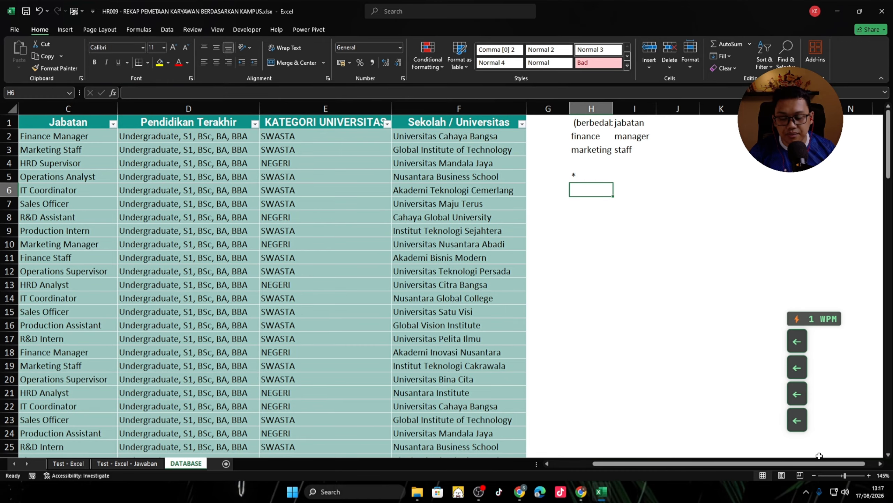
pyautogui.write('?')
pyautogui.press('Return')
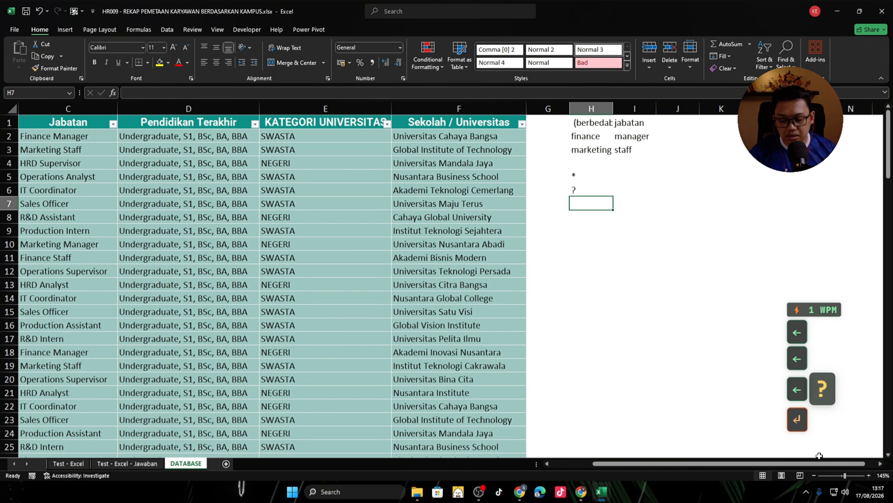
# Switch the DATABASE sheet to formula display and return to the wildcard list in column H
pyautogui.hotkey('ctrl', '`')
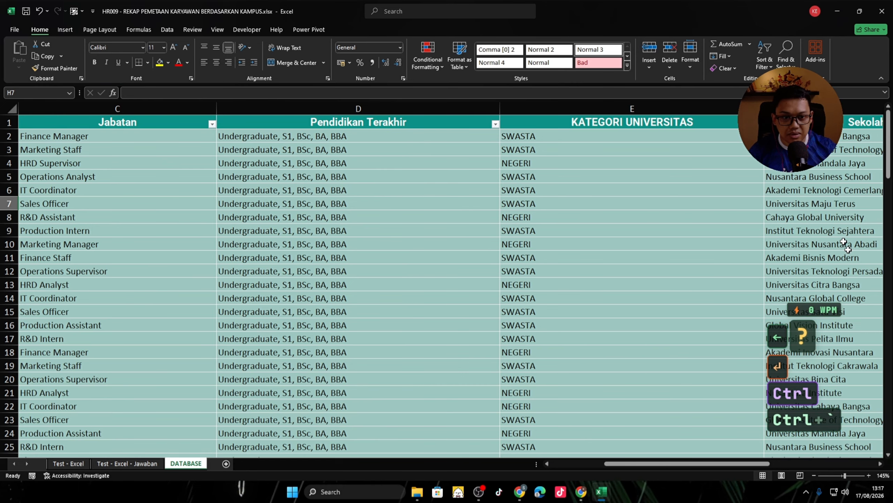
pyautogui.click(632, 108)
pyautogui.press('Right')
pyautogui.press('Right')
pyautogui.press('Right')
pyautogui.press('Down')
pyautogui.press('Down')
pyautogui.press('Down')
pyautogui.press('Down')
pyautogui.press('Down')
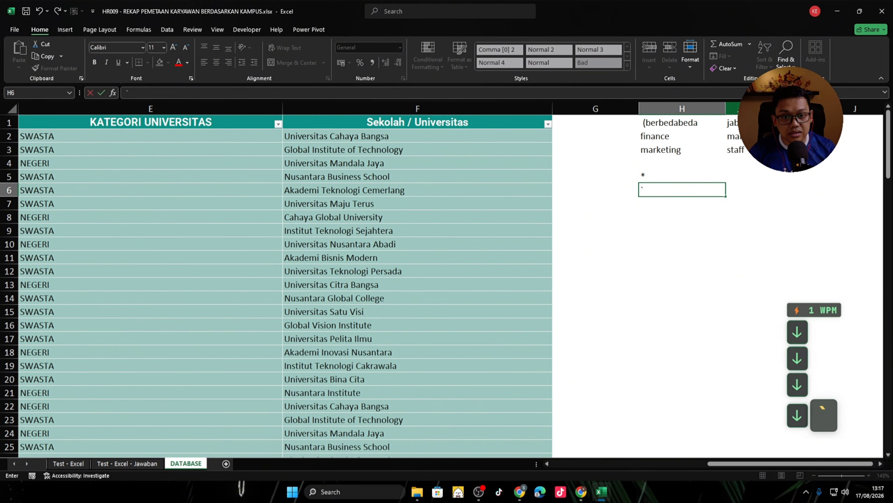
# Restore ? as the entry in H6 and enter the ~ wildcard in H7 beneath it
pyautogui.hotkey('ctrl', 'z')
pyautogui.write('?')
pyautogui.press('Return')
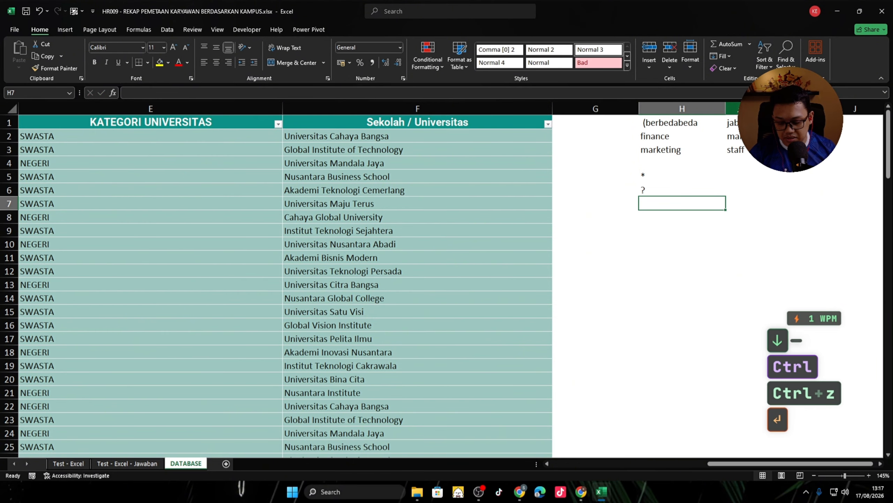
pyautogui.write('~')
pyautogui.press('Return')
# Describe the * wildcard by entering mewakili karakter apapun & berapapun in I5
pyautogui.press('Up')
pyautogui.press('Up')
pyautogui.press('Up')
pyautogui.press('Right')
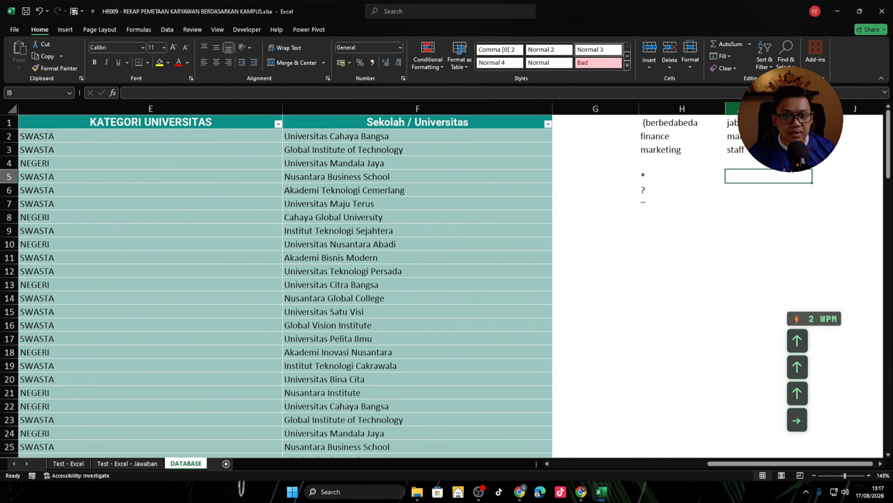
pyautogui.write('mewakili kar')
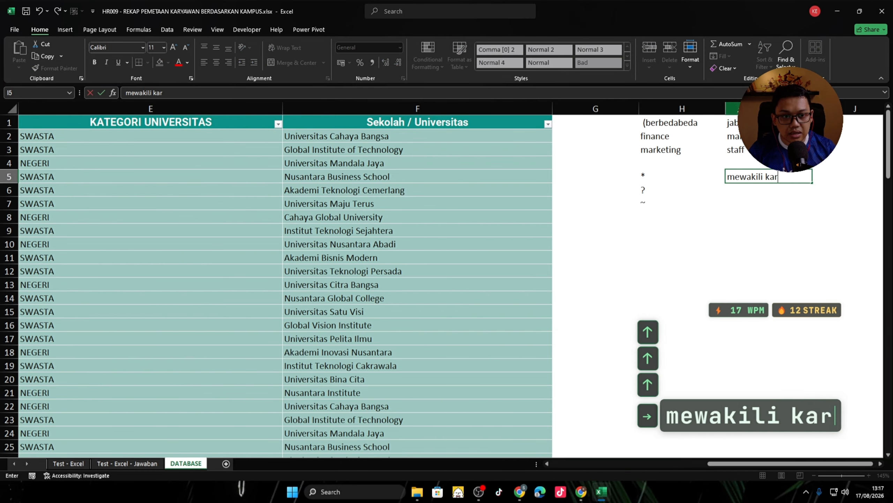
pyautogui.write('akter apapun ')
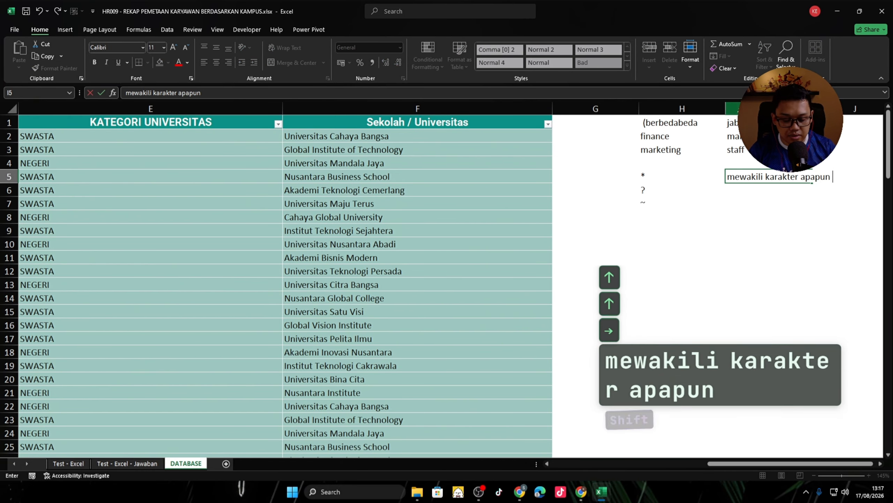
pyautogui.write('& berapapun')
pyautogui.press('Return')
pyautogui.press('Up')
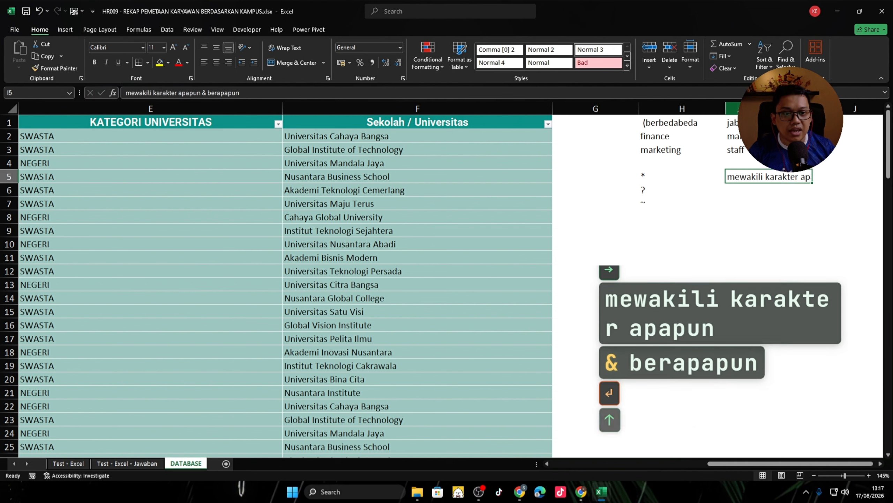
# Fit the width of column I to its longest text
pyautogui.press('Right')
pyautogui.press('Left')
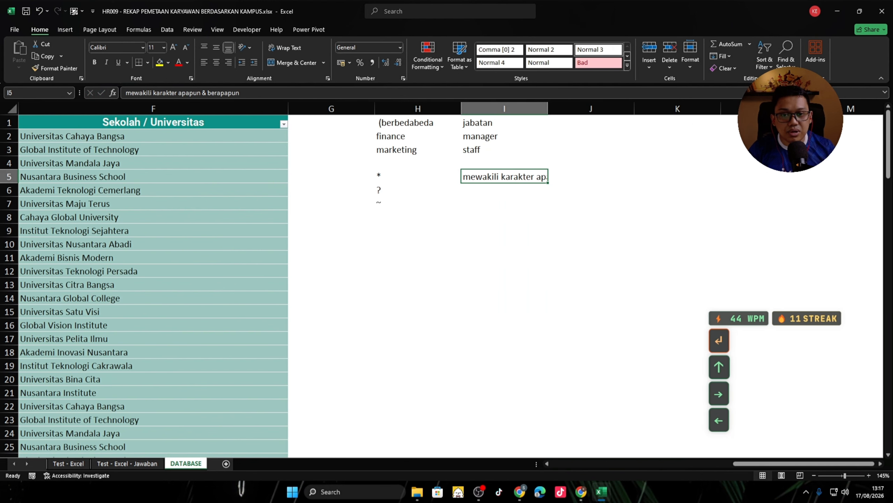
pyautogui.doubleClick(548, 109)
# Enter divisi in J5, finance in J6 and marketing in J7 as examples beside the asterisk description
pyautogui.click(667, 180)
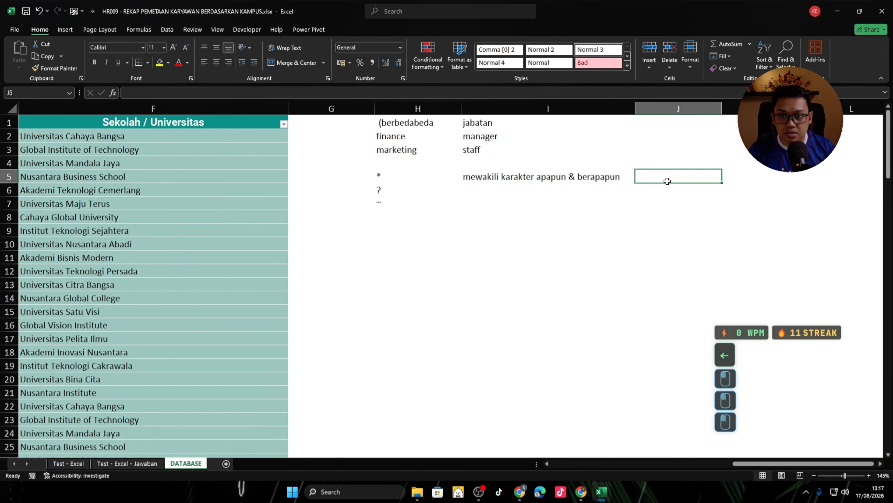
pyautogui.write('divisi')
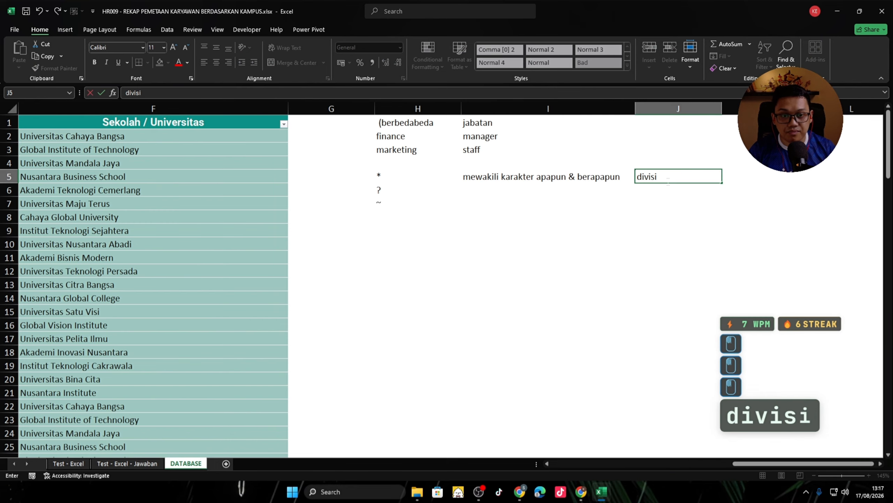
pyautogui.press('Return')
pyautogui.hotkey('shift', 'Return')
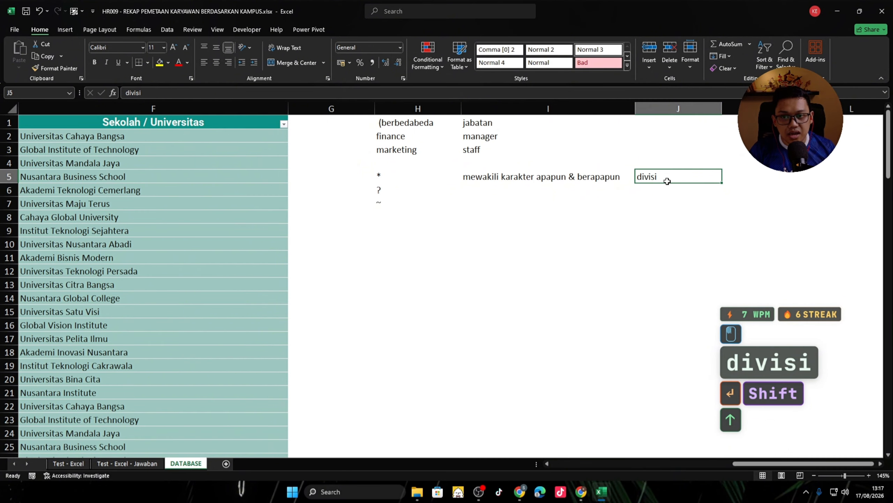
pyautogui.press('Down')
pyautogui.write('finance')
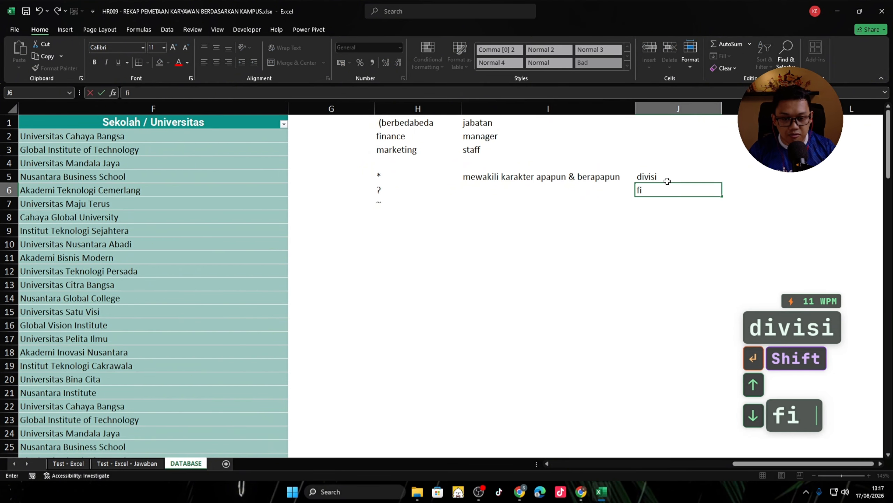
pyautogui.press('Return')
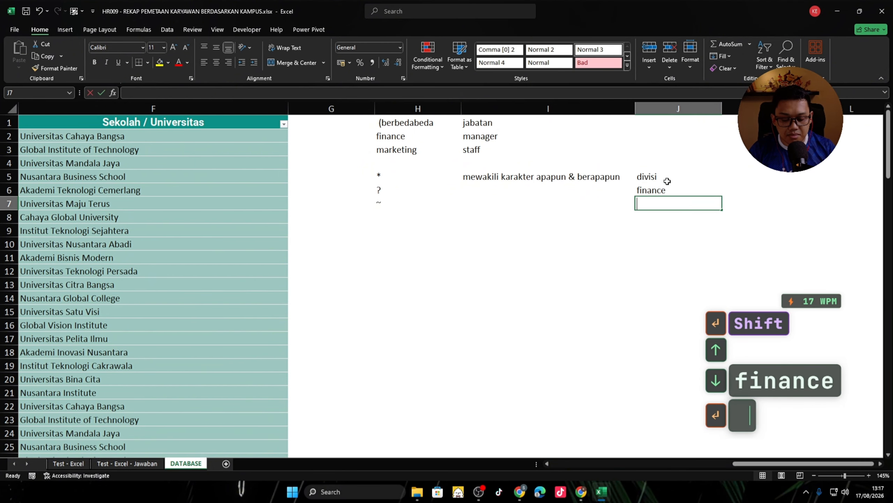
pyautogui.write('marketing')
pyautogui.press('Return')
# Clear the divisi, finance and marketing examples from J5:J7
pyautogui.press('Up')
pyautogui.press('Up')
pyautogui.press('Up')
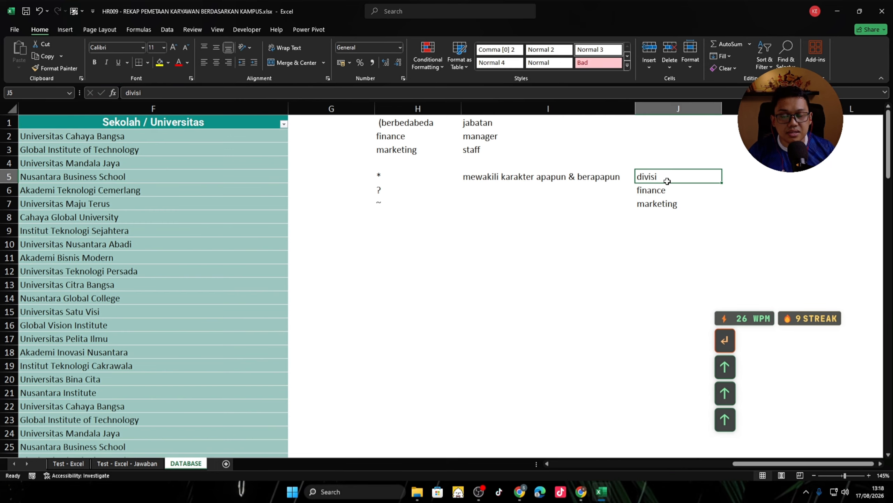
pyautogui.hotkey('shift', 'Down')
pyautogui.hotkey('shift', 'Down')
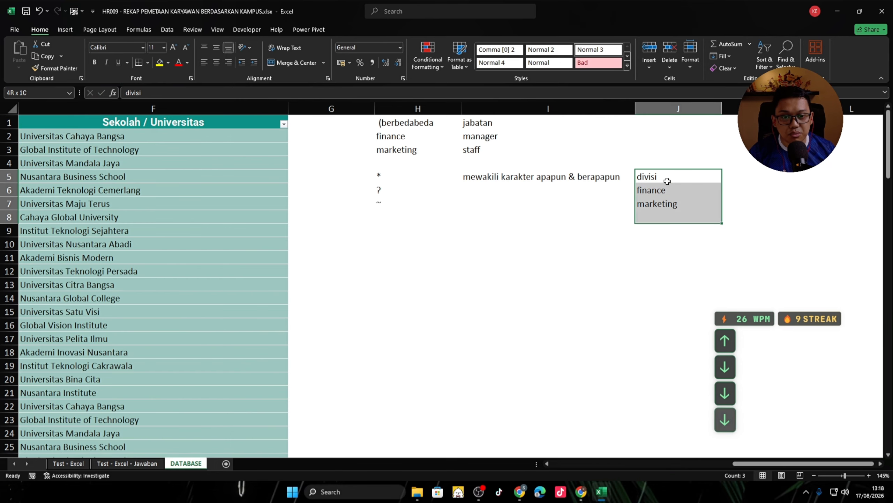
pyautogui.press('Up')
pyautogui.press('Down')
pyautogui.hotkey('shift', 'Down')
pyautogui.hotkey('shift', 'Down')
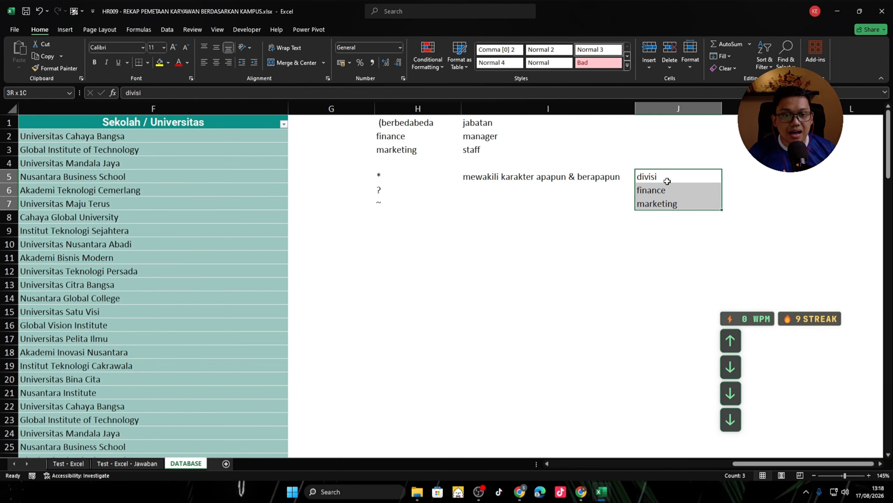
pyautogui.press('Delete')
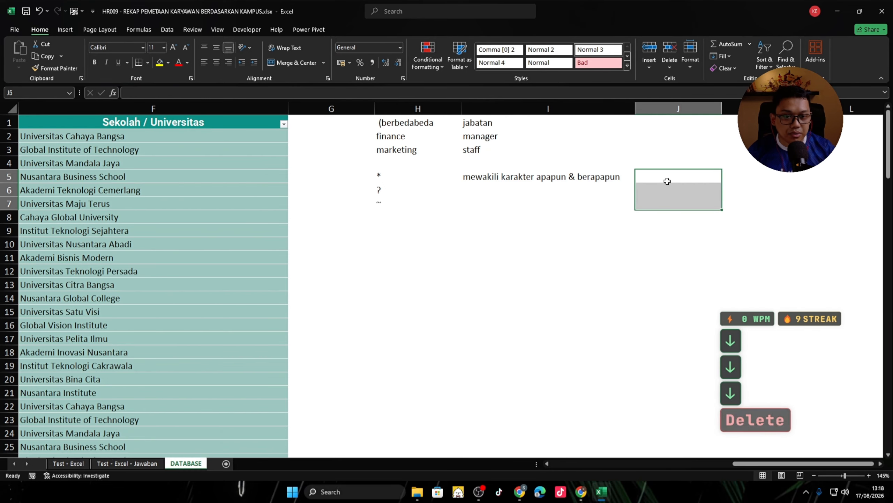
# Enter * jabatan in J5 as the example pattern for the asterisk wildcard
pyautogui.press('Up')
pyautogui.press('Up')
pyautogui.press('Down')
pyautogui.press('Down')
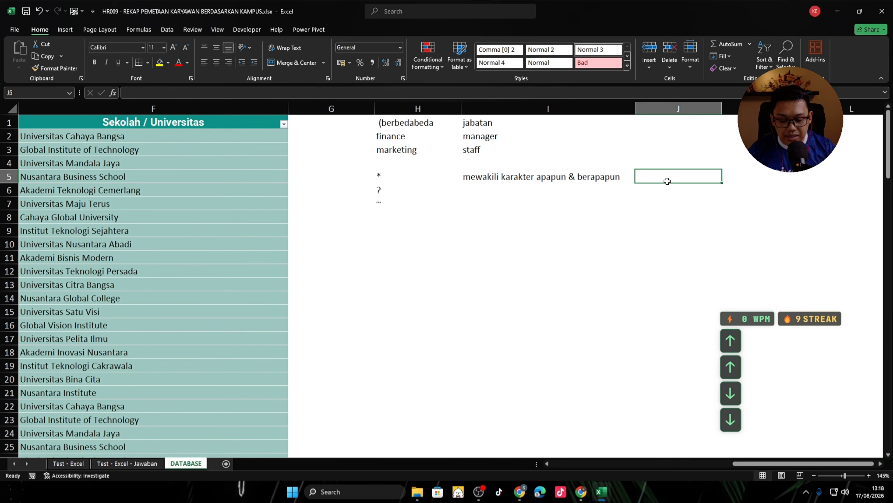
pyautogui.write('*')
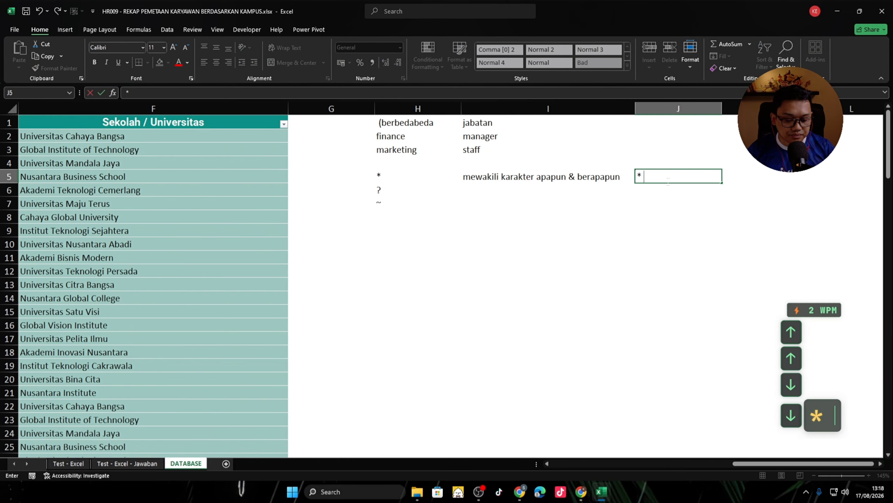
pyautogui.write(' jabatan')
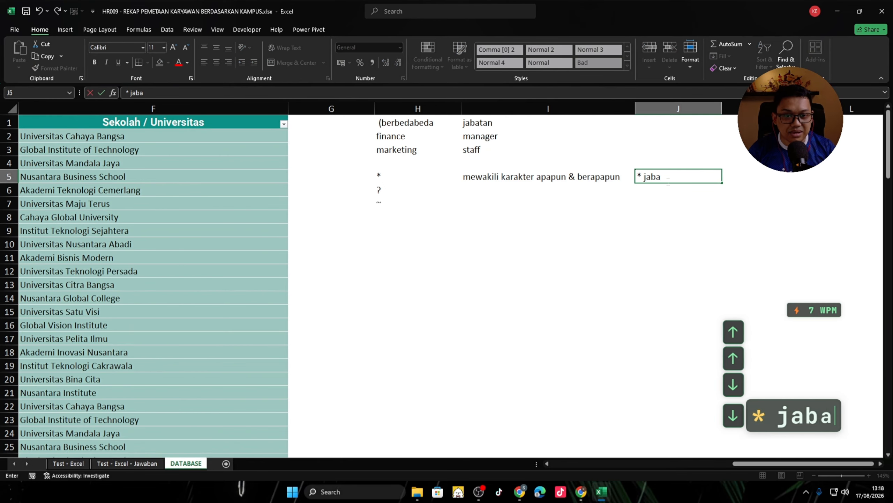
pyautogui.press('Return')
# Enter mewakili jml karakter in I6 as the description of the question mark wildcard
pyautogui.press('Left')
pyautogui.press('Left')
pyautogui.press('Right')
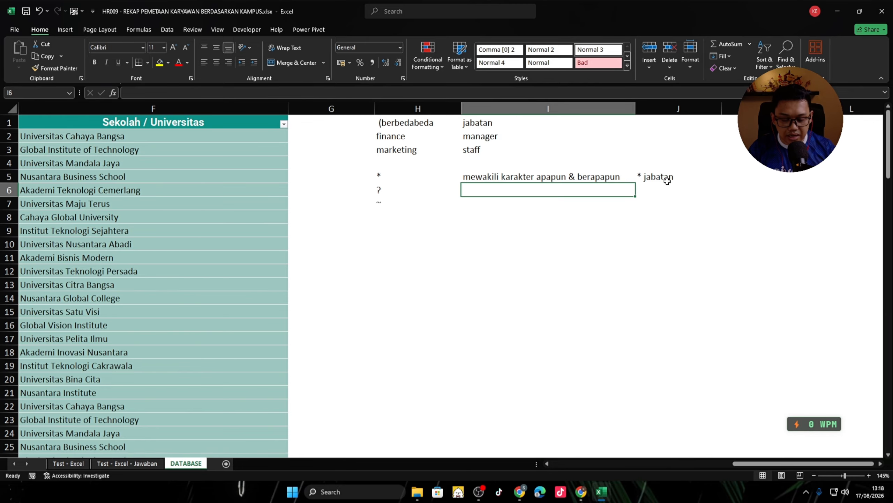
pyautogui.write('meweak')
pyautogui.press('BackSpace')
pyautogui.press('BackSpace')
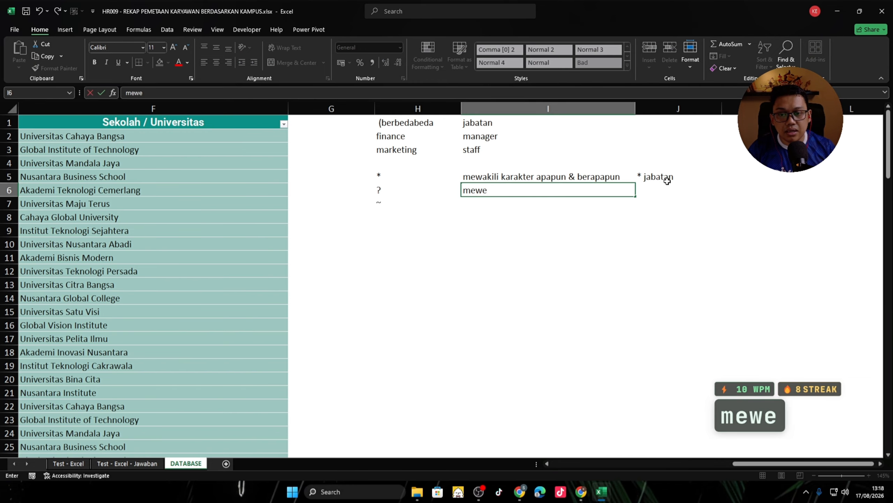
pyautogui.press('BackSpace')
pyautogui.write('al')
pyautogui.press('BackSpace')
pyautogui.write('kilio')
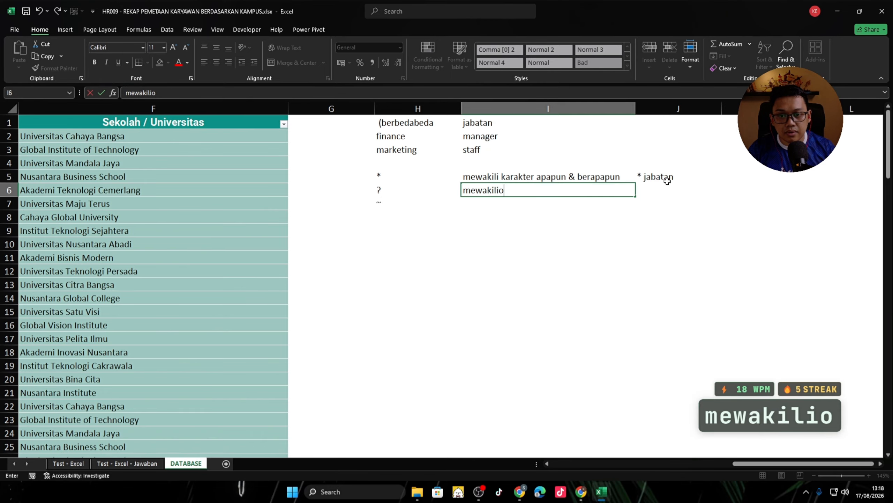
pyautogui.write('j')
pyautogui.press('BackSpace')
pyautogui.press('BackSpace')
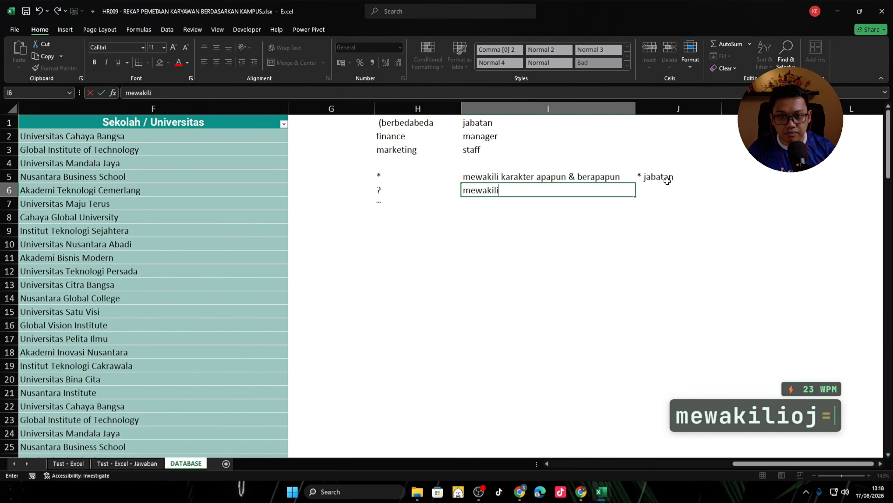
pyautogui.write('jml kla')
pyautogui.press('BackSpace')
pyautogui.press('BackSpace')
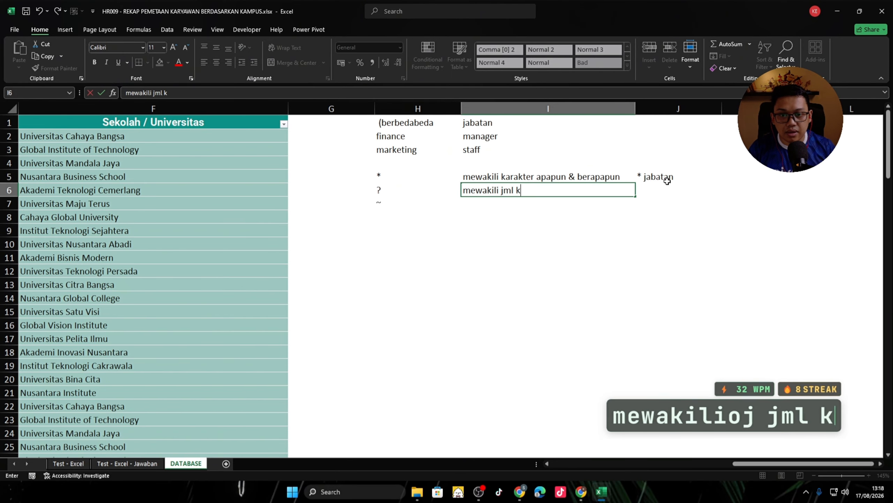
pyautogui.write('arakter')
pyautogui.press('Return')
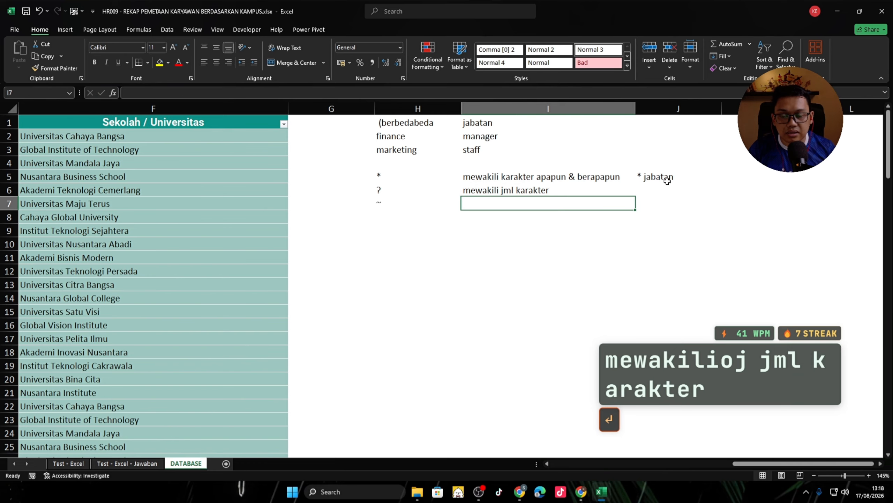
# Enter abaikan wildcard in I7 as the description of the tilde
pyautogui.write('abaikan')
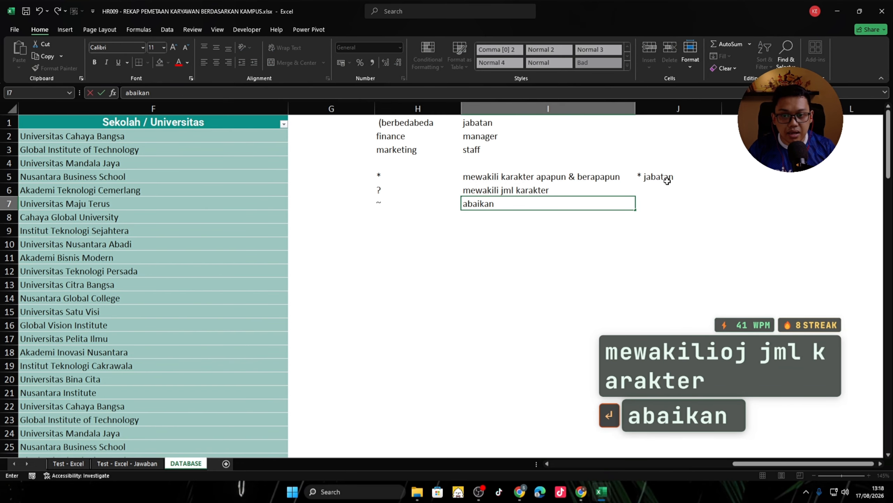
pyautogui.write(' wild')
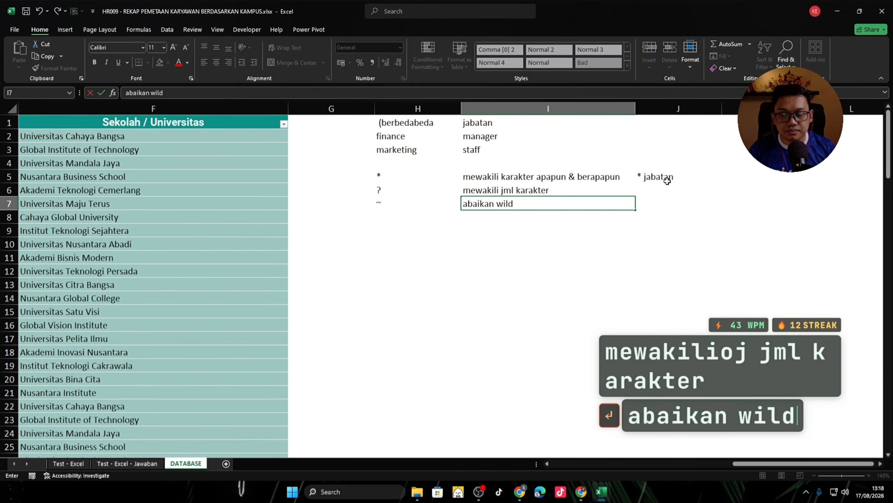
pyautogui.write('card')
pyautogui.press('Return')
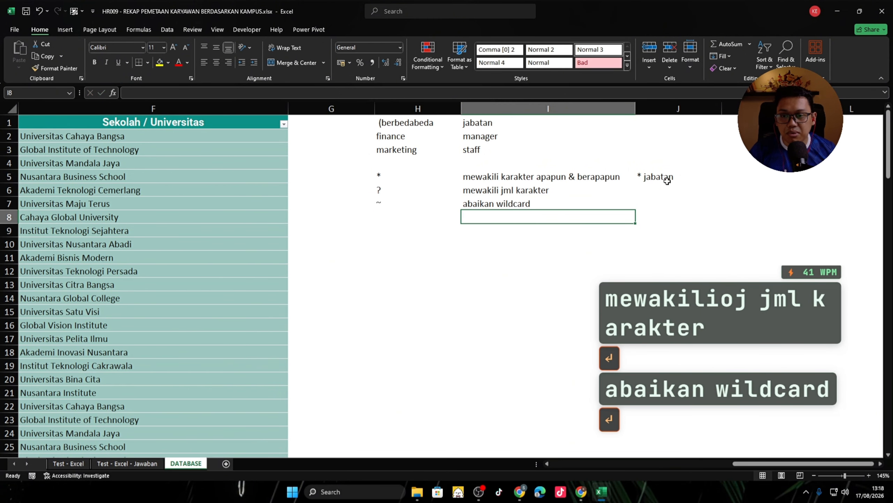
# Review the wildcard symbols with their descriptions and examine the characters of the * jabatan pattern in J5
pyautogui.press('Left')
pyautogui.press('Up')
pyautogui.press('Up')
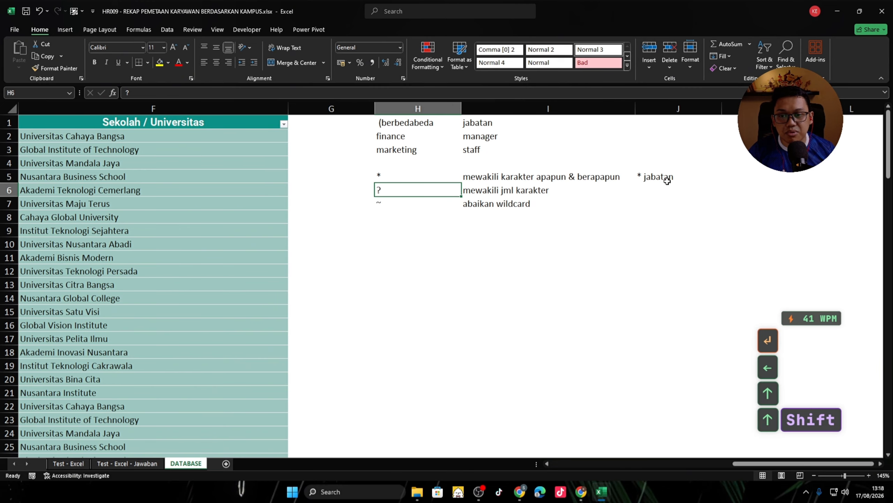
pyautogui.hotkey('shift', 'Up')
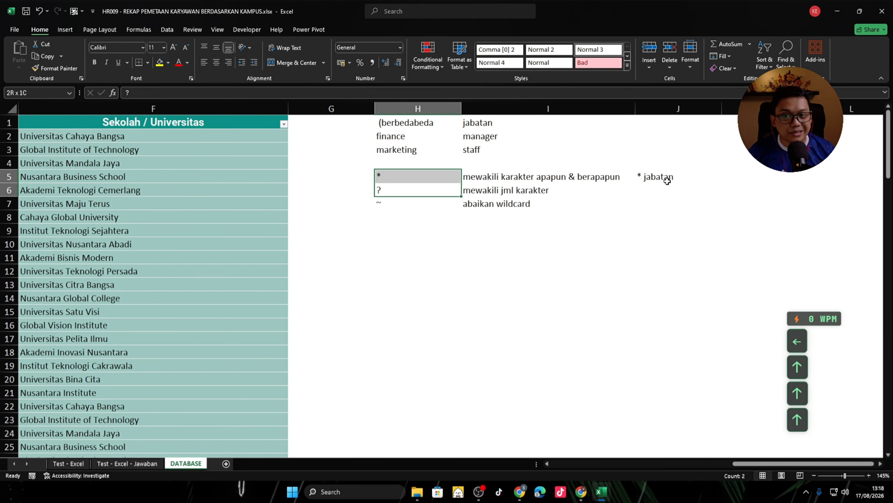
pyautogui.press('Right')
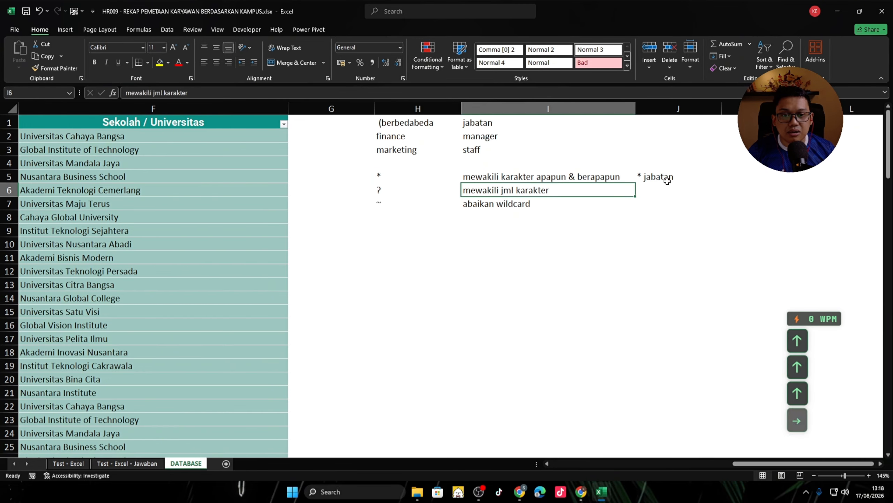
pyautogui.press('Right')
pyautogui.click(667, 180)
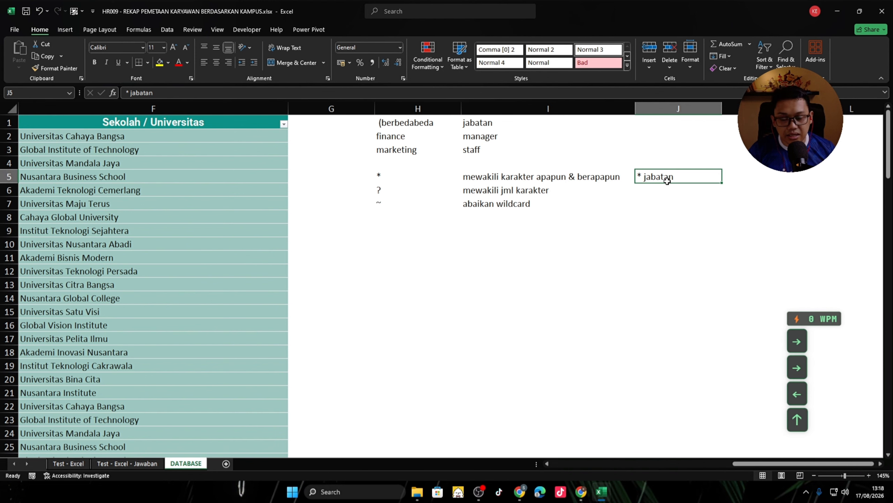
pyautogui.press('F2')
pyautogui.press('Up')
pyautogui.press('Up')
pyautogui.hotkey('shift', 'Right')
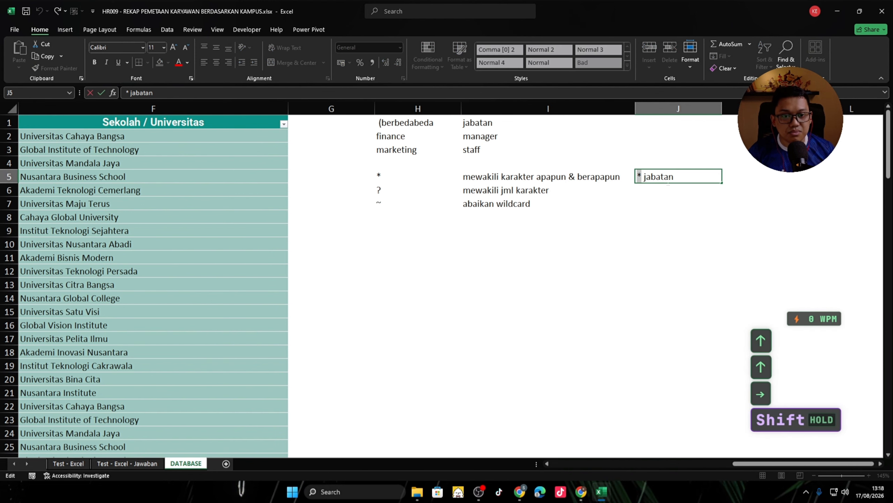
pyautogui.hotkey('shift', 'Right')
pyautogui.hotkey('shift', 'Right')
pyautogui.hotkey('shift', 'Right')
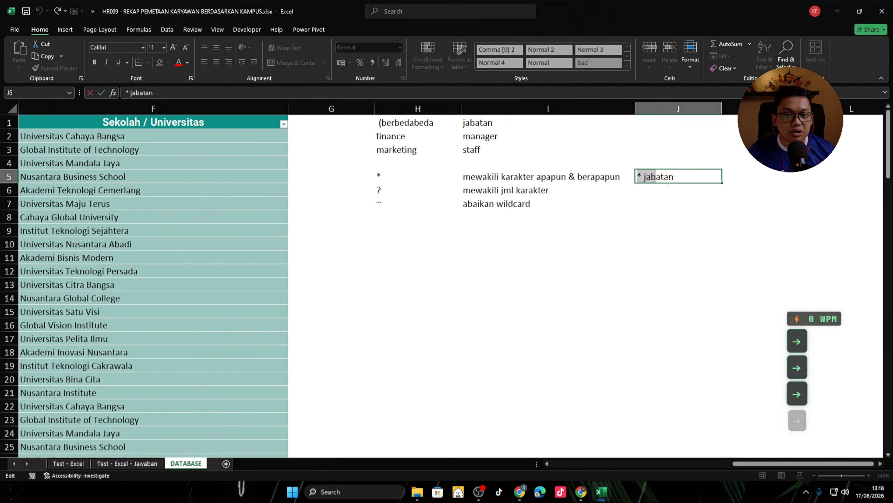
pyautogui.hotkey('shift', 'Right')
pyautogui.hotkey('shift', 'Right')
pyautogui.press('Return')
pyautogui.press('Left')
pyautogui.press('Left')
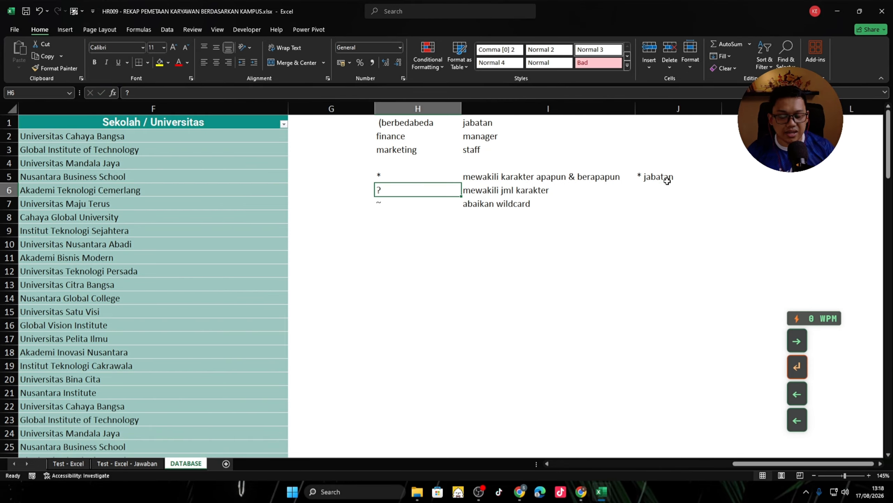
# Compare the Manager heading on the Test - Excel sheet with the Jabatan and KATEGORI UNIVERSITAS columns on the DATABASE sheet
pyautogui.rightClick(667, 180)
pyautogui.click(60, 463)
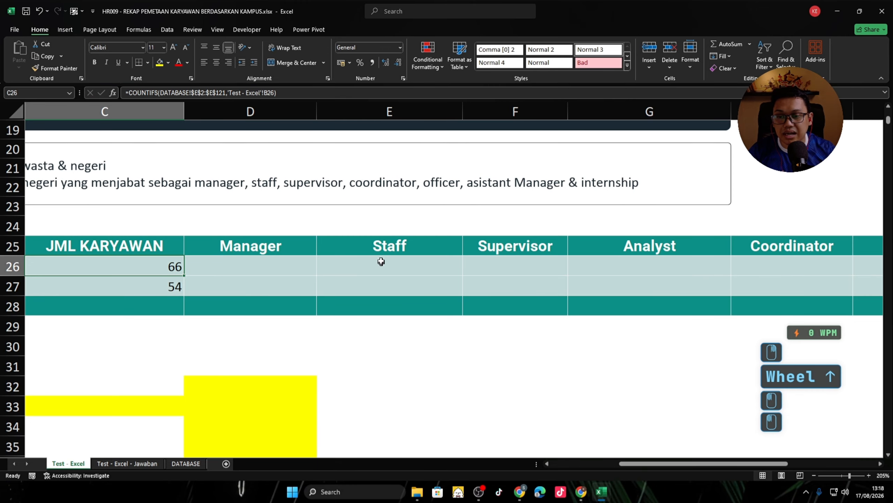
pyautogui.click(250, 247)
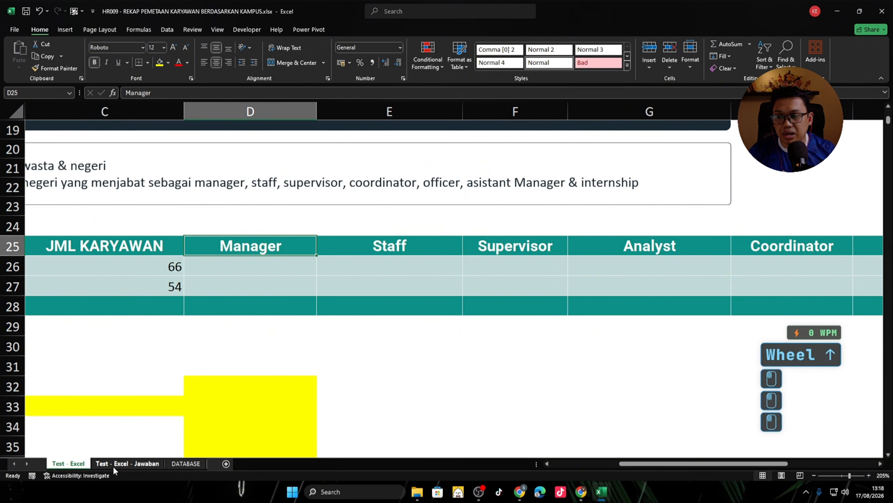
pyautogui.click(190, 463)
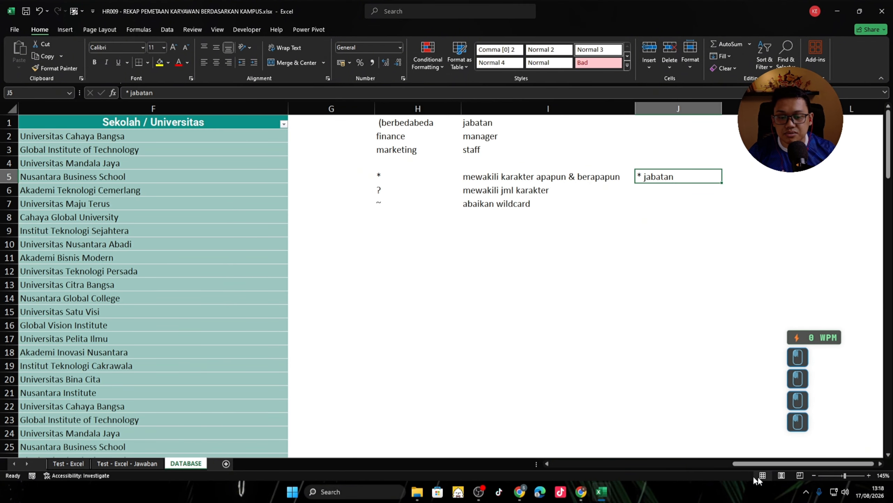
pyautogui.moveTo(780, 463); pyautogui.dragTo(588, 466)
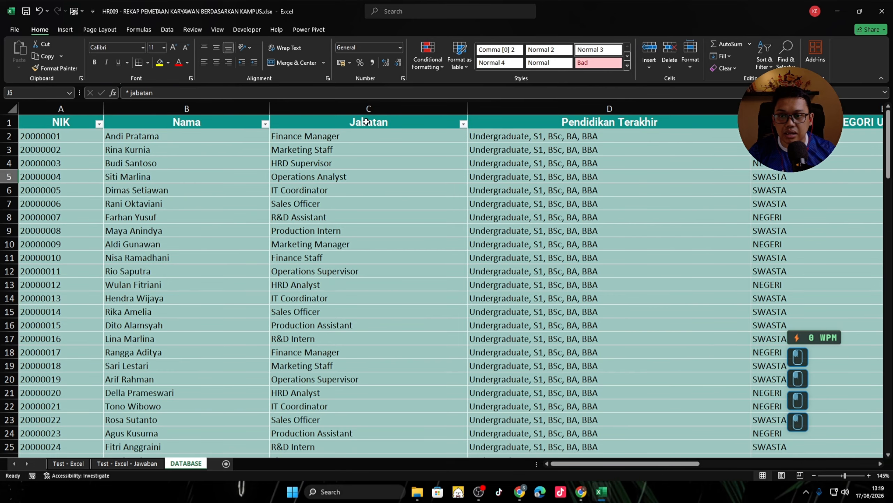
pyautogui.click(369, 107)
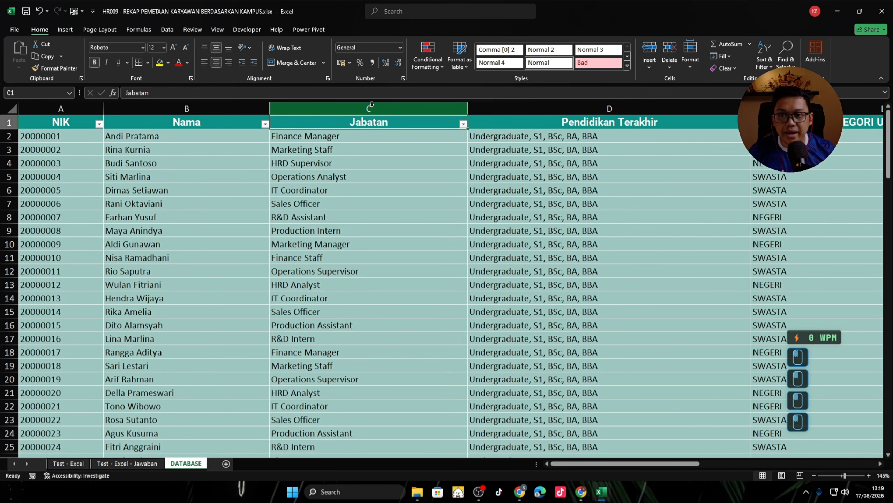
pyautogui.keyDown('ctrl'); pyautogui.click(865, 109); pyautogui.keyUp('ctrl')
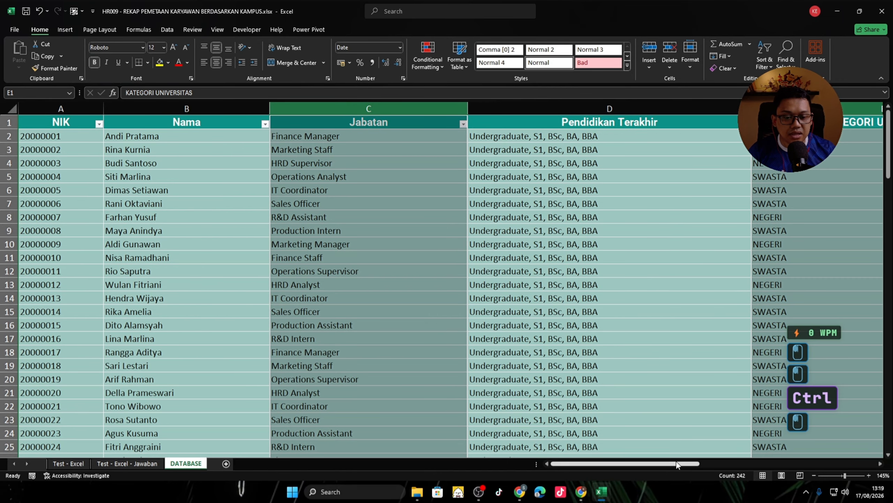
pyautogui.moveTo(676, 461); pyautogui.dragTo(713, 461)
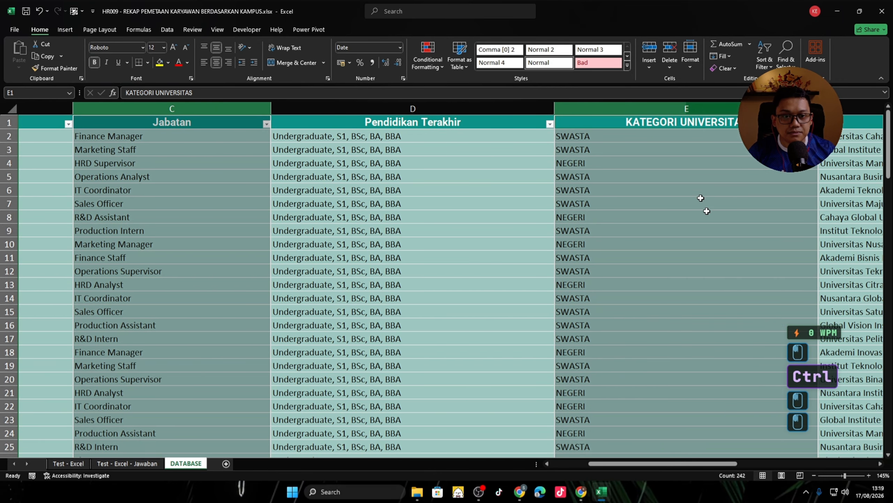
# Start a COUNTIFS formula in D26 on the Test - Excel sheet, under the Manager heading
pyautogui.click(53, 466)
pyautogui.click(260, 265)
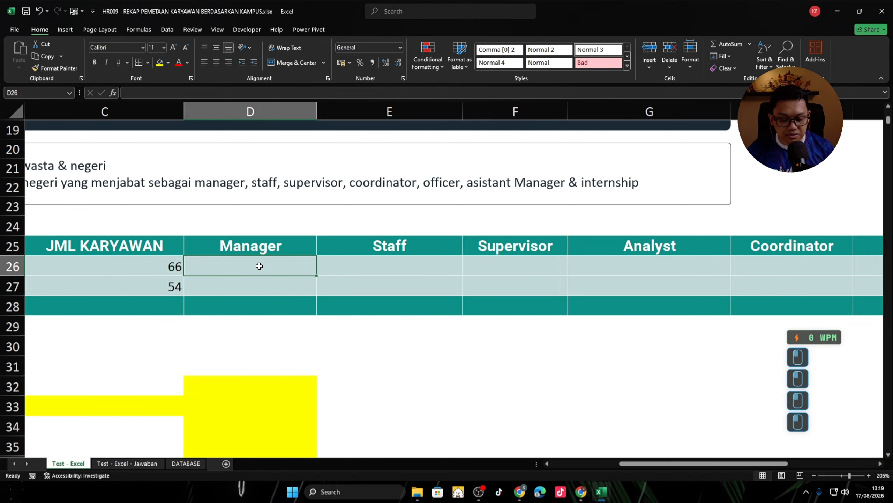
pyautogui.write('=couni')
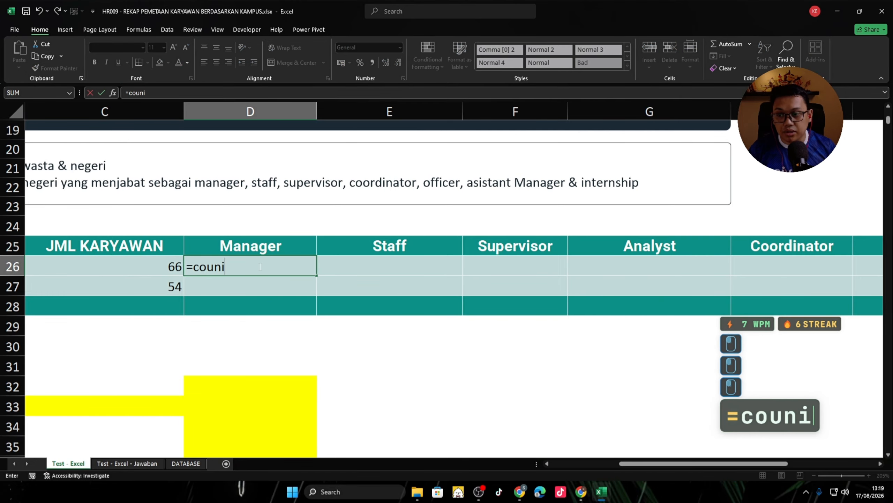
pyautogui.press('BackSpace')
pyautogui.press('BackSpace')
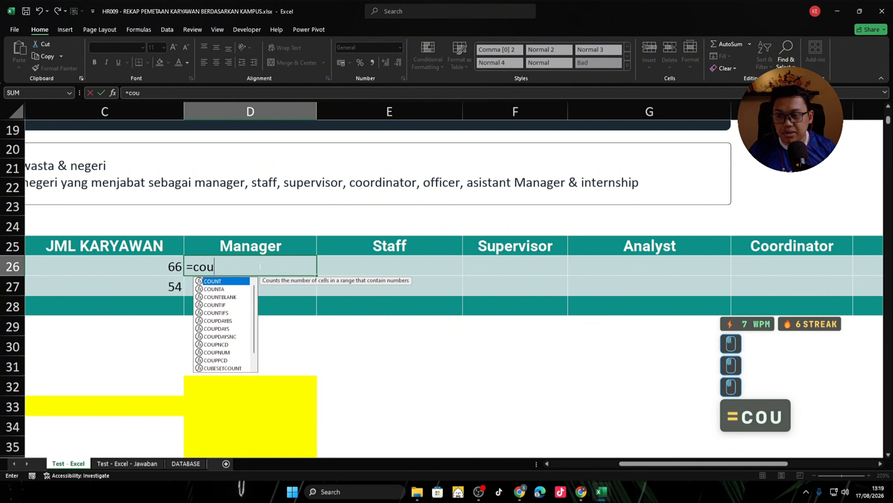
pyautogui.write('t')
pyautogui.press('BackSpace')
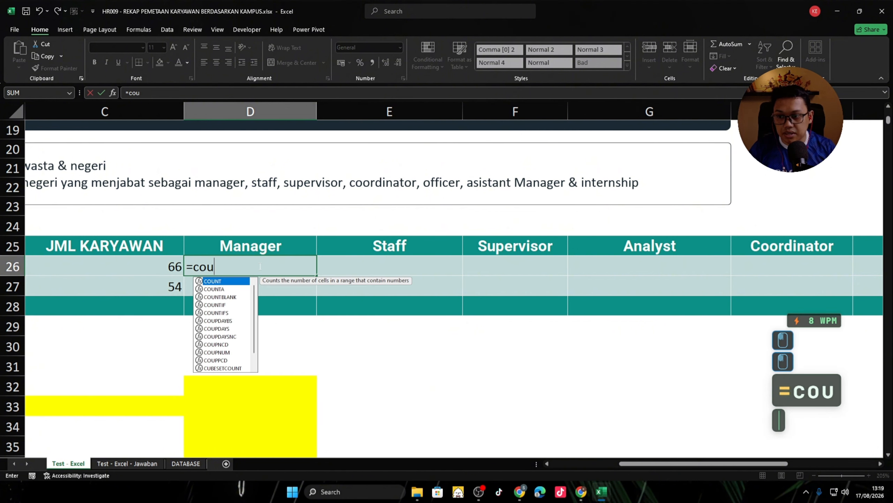
pyautogui.write('nti')
pyautogui.press('Down')
pyautogui.press('Tab')
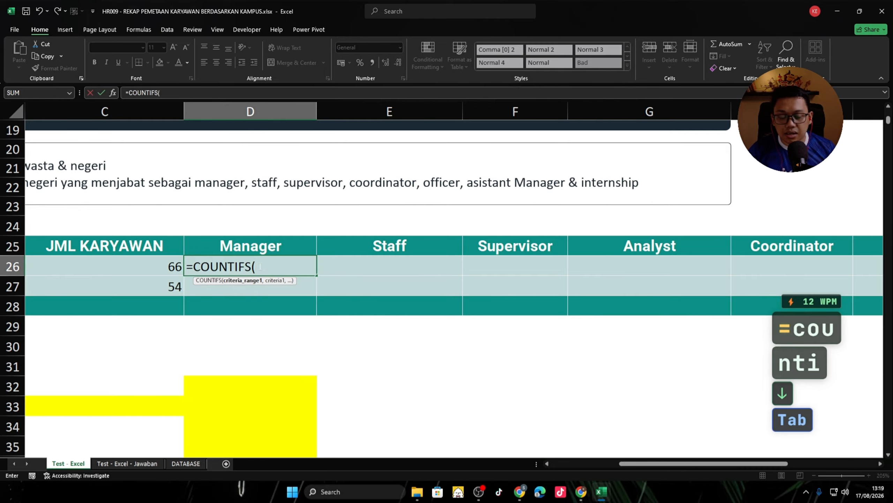
# Add the university category data DATABASE!$E$2:$E$121 as the absolute first criteria range of the COUNTIFS formula
pyautogui.hotkey('ctrl', 'pagedown')
pyautogui.hotkey('ctrl', 'pagedown')
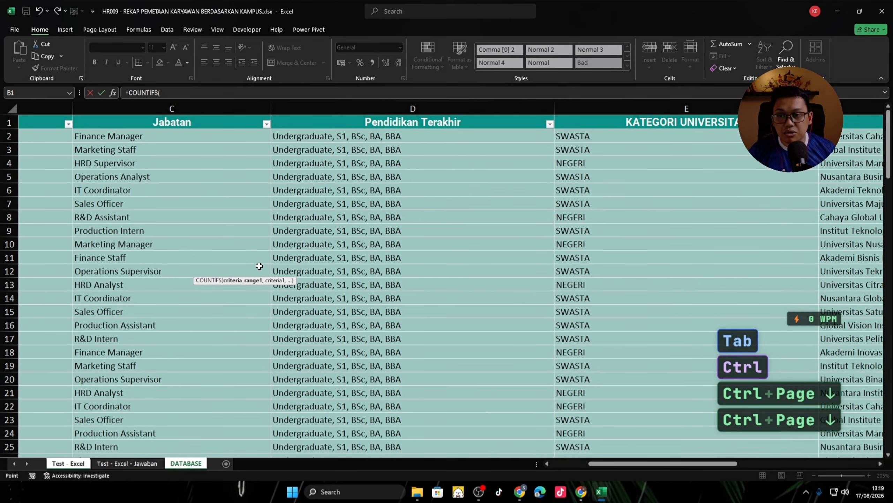
pyautogui.press('Right')
pyautogui.press('Right')
pyautogui.press('Right')
pyautogui.press('Right')
pyautogui.press('Right')
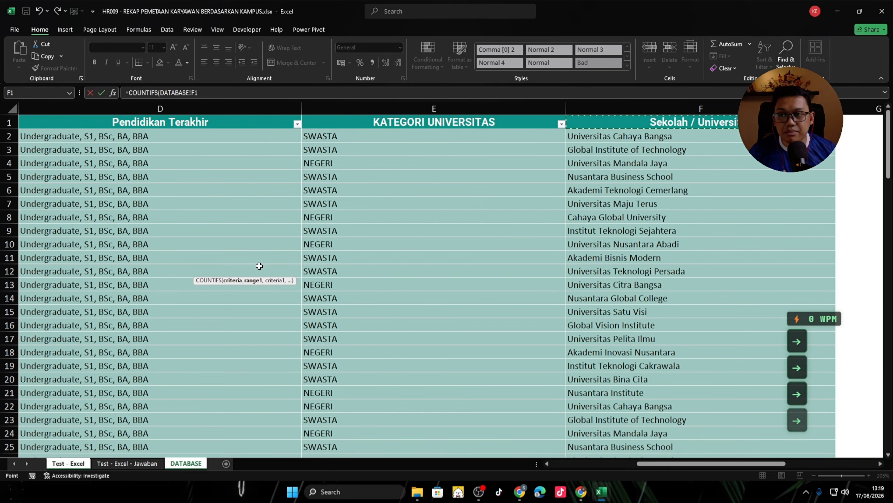
pyautogui.press('Left')
pyautogui.press('Left')
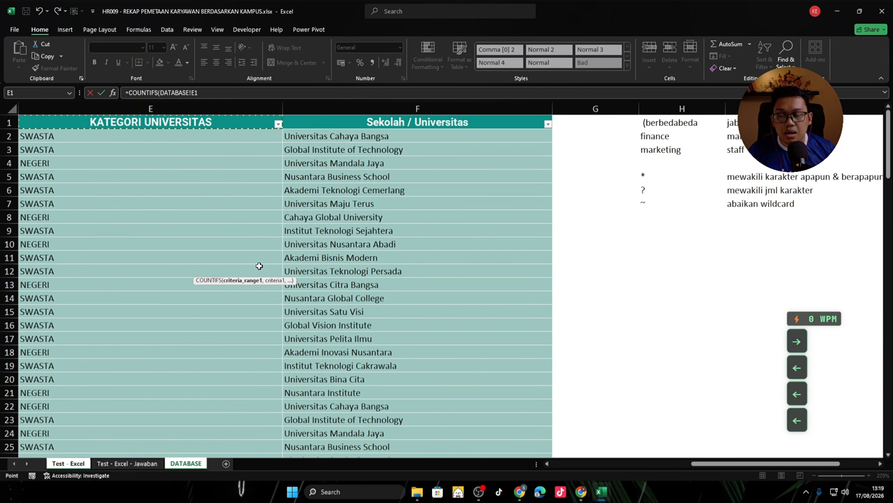
pyautogui.press('Down')
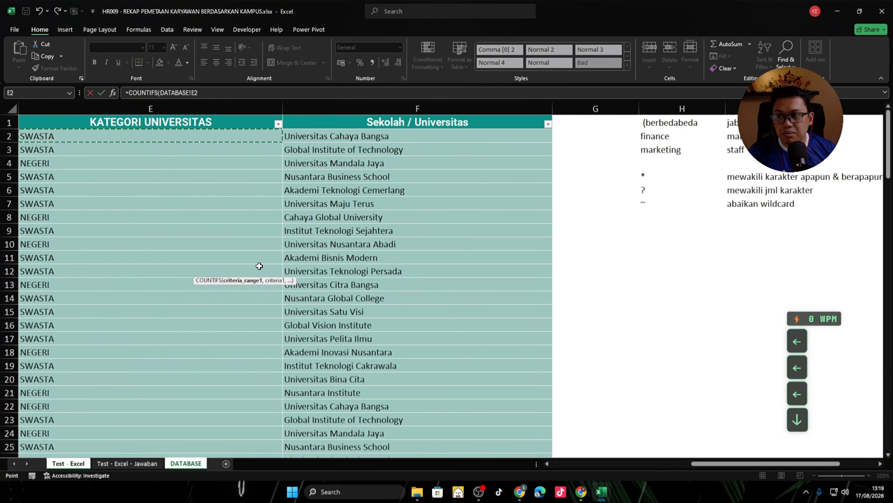
pyautogui.hotkey('ctrl', 'shift', 'Down')
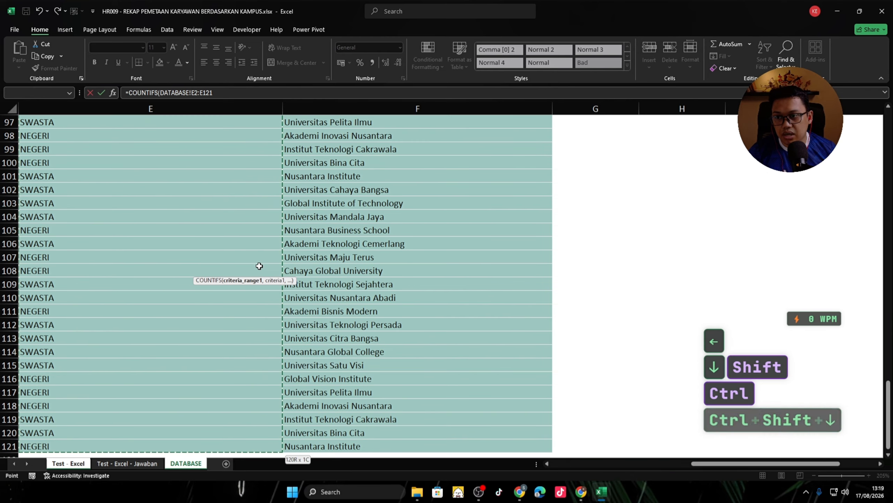
pyautogui.press('F4')
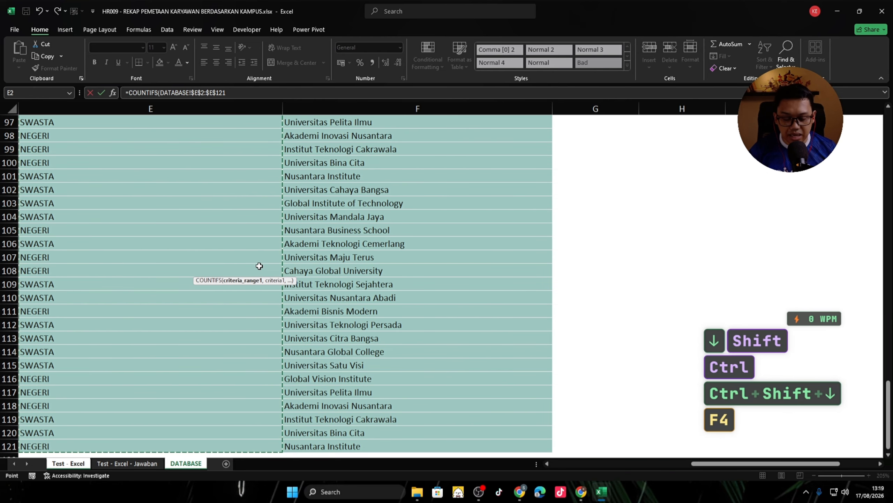
pyautogui.write(',')
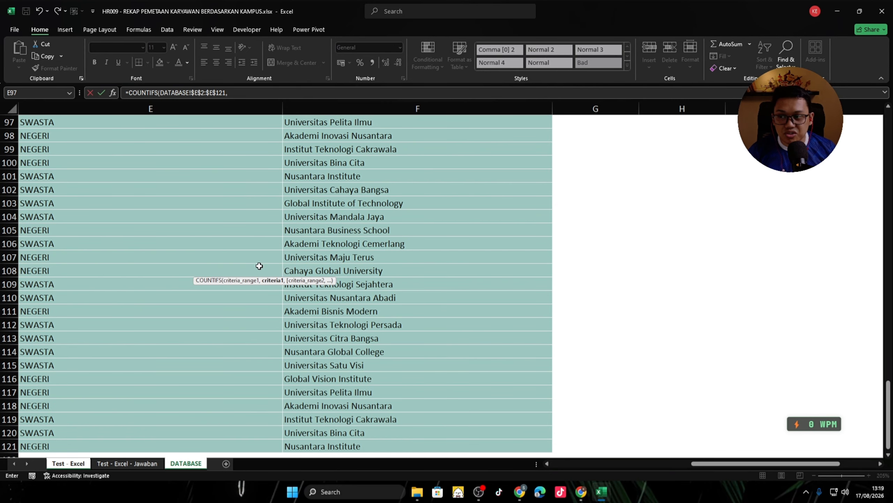
# Set the first criterion of the COUNTIFS formula to 'Test - Excel'!$B26, the SWASTA category cell with only its column locked
pyautogui.press('ctrl')
pyautogui.press('ctrl')
pyautogui.press('ctrl')
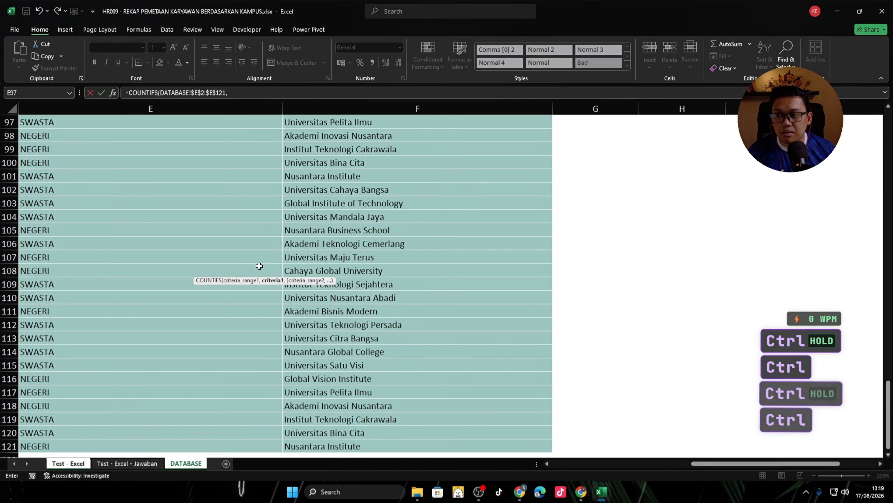
pyautogui.hotkey('ctrl', 'pageup')
pyautogui.hotkey('ctrl', 'pageup')
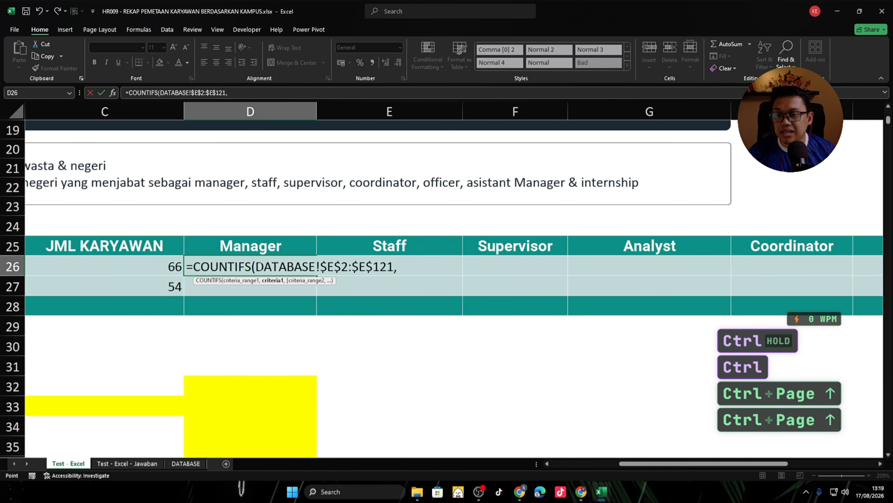
pyautogui.press('Left')
pyautogui.press('Left')
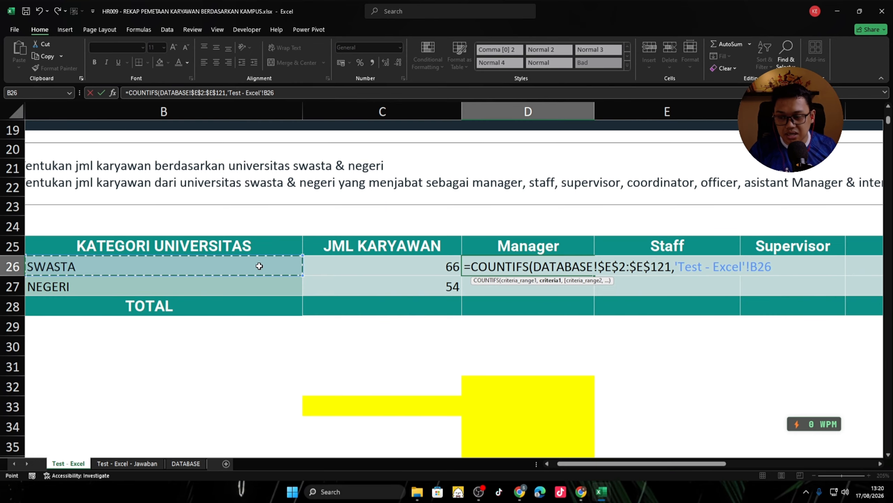
pyautogui.press('F4')
pyautogui.press('F4')
pyautogui.press('F4')
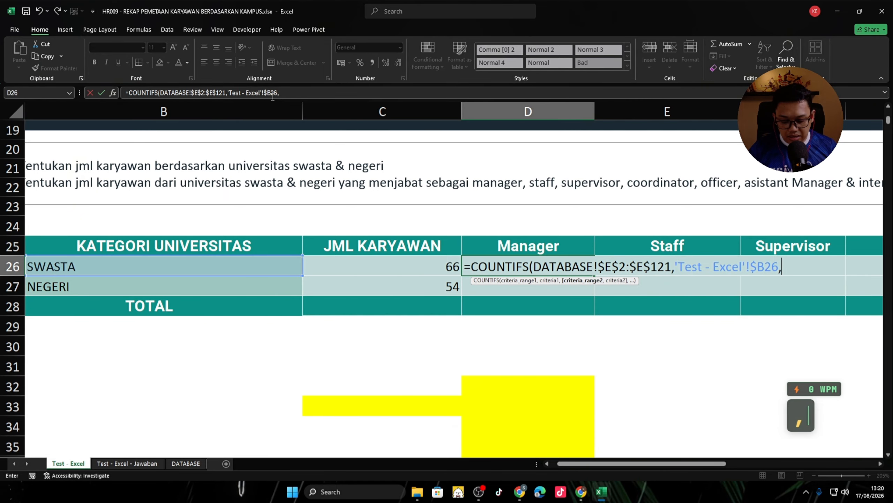
# Add the Jabatan data DATABASE!$C$2:$C$121 as the absolute second criteria range and return to the Test - Excel sheet
pyautogui.hotkey('ctrl', 'pagedown')
pyautogui.hotkey('ctrl', 'pagedown')
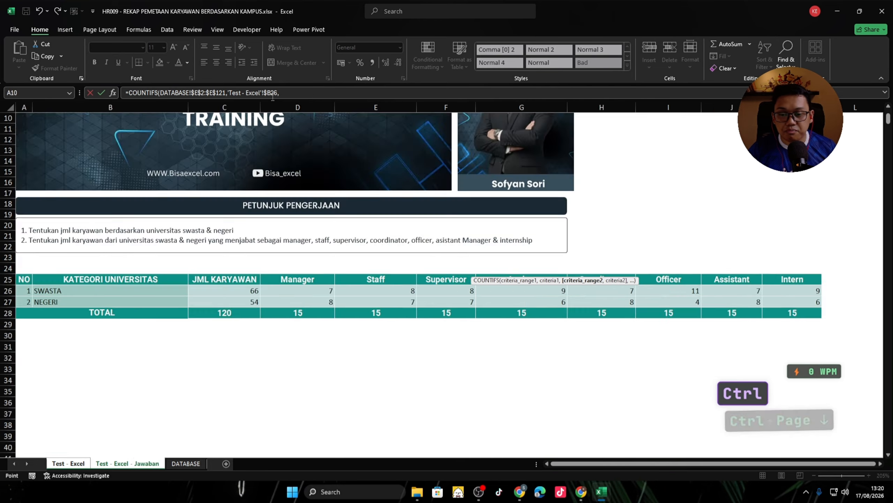
pyautogui.press('Left')
pyautogui.press('Left')
pyautogui.press('Left')
pyautogui.press('Left')
pyautogui.press('Right')
pyautogui.press('Right')
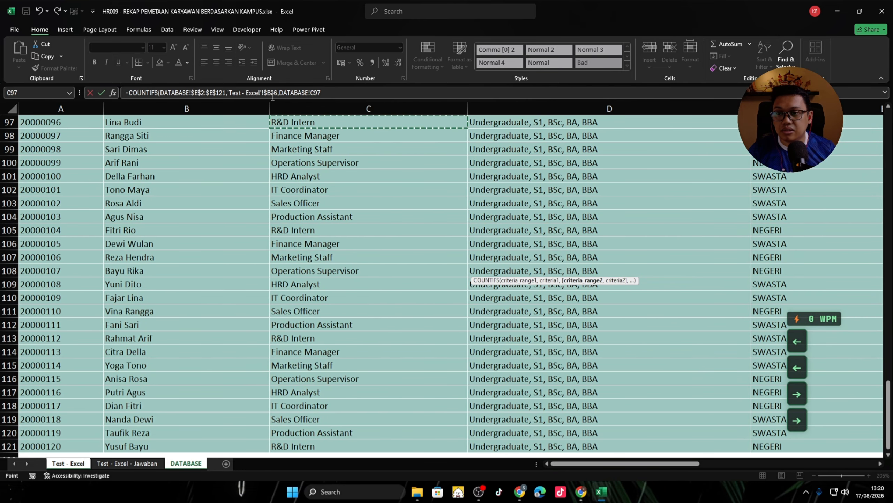
pyautogui.hotkey('ctrl', 'Up')
pyautogui.press('Down')
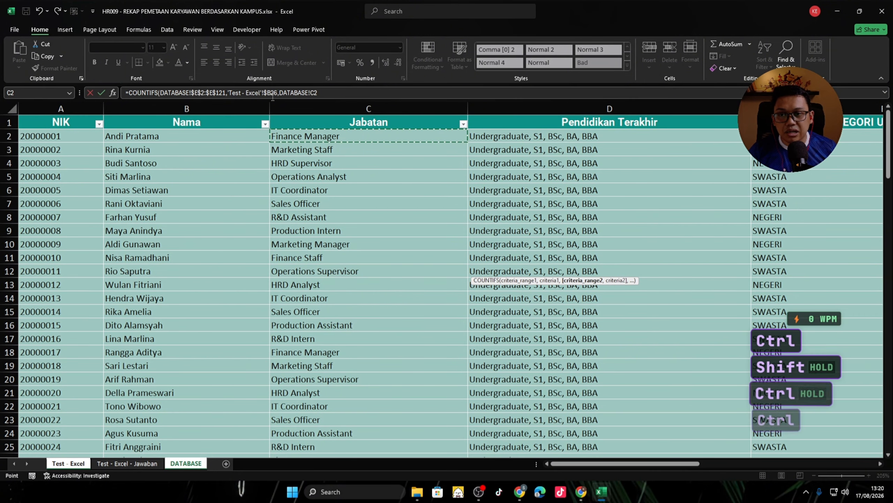
pyautogui.hotkey('ctrl', 'shift', 'Down')
pyautogui.press('F4')
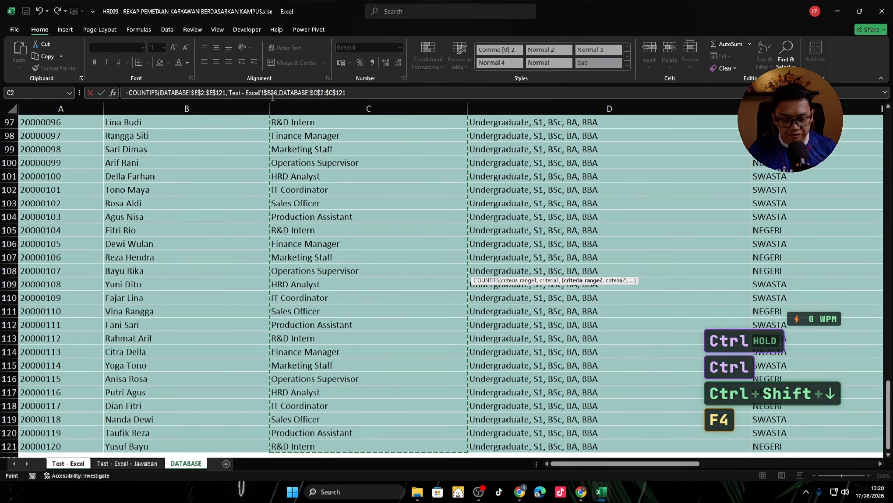
pyautogui.write(',')
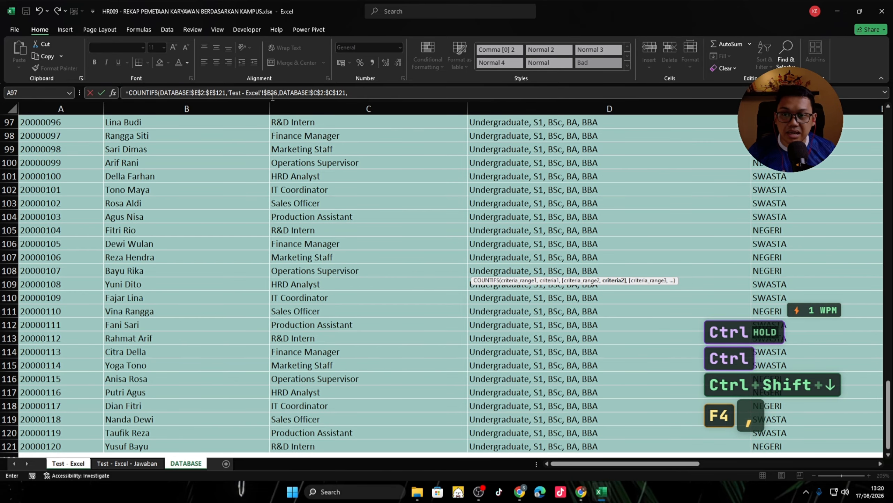
pyautogui.hotkey('ctrl', 'pageup')
pyautogui.hotkey('ctrl', 'pageup')
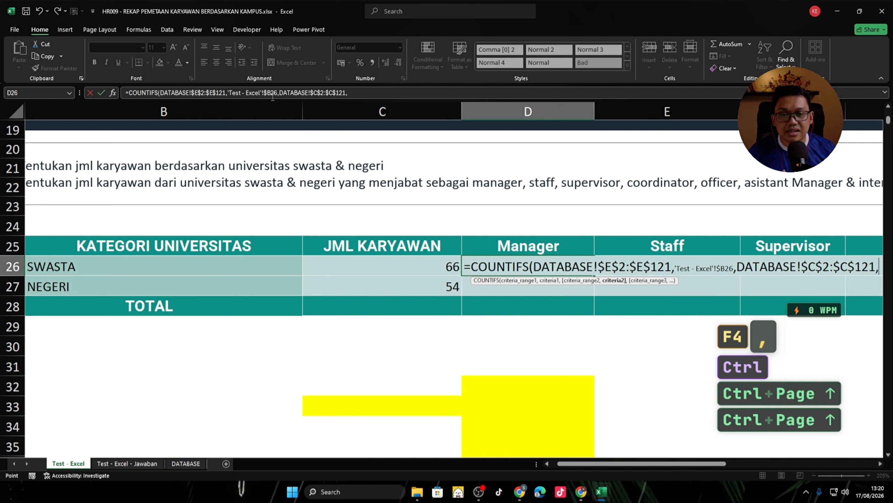
pyautogui.press('Up')
pyautogui.press('BackSpace')
pyautogui.press('BackSpace')
pyautogui.press('BackSpace')
pyautogui.press('BackSpace')
pyautogui.press('BackSpace')
pyautogui.press('BackSpace')
pyautogui.press('BackSpace')
pyautogui.press('BackSpace')
pyautogui.press('BackSpace')
pyautogui.press('BackSpace')
pyautogui.press('BackSpace')
pyautogui.press('BackSpace')
pyautogui.press('BackSpace')
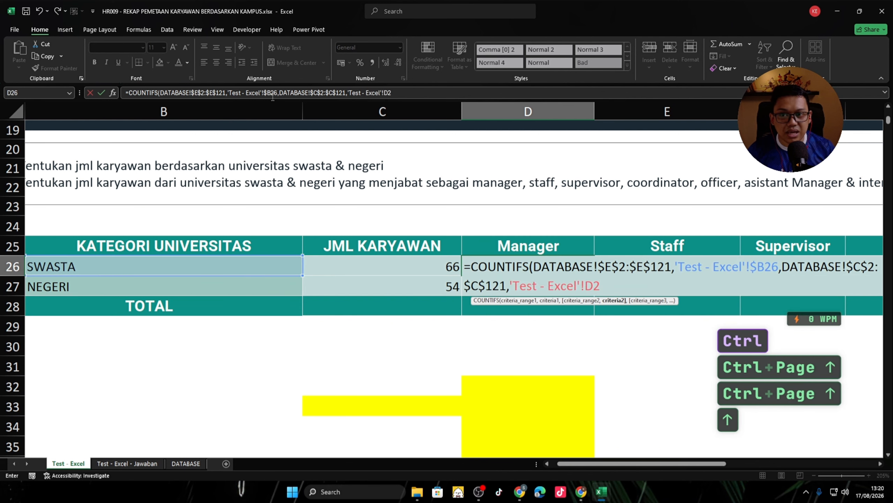
pyautogui.press('BackSpace')
pyautogui.press('BackSpace')
pyautogui.press('BackSpace')
pyautogui.press('BackSpace')
pyautogui.press('BackSpace')
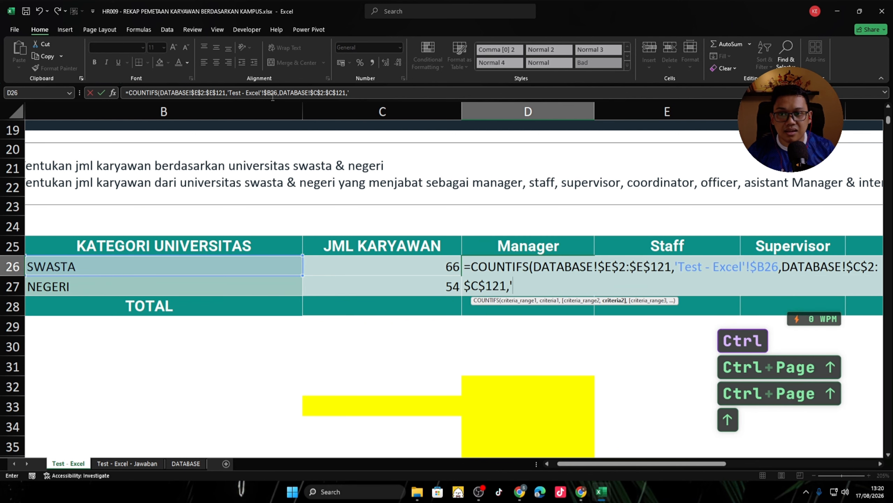
# Set the second criterion to "*"&'Test - Excel'!D$25, with only the row of the Manager heading locked, and enter the formula
pyautogui.write('"')
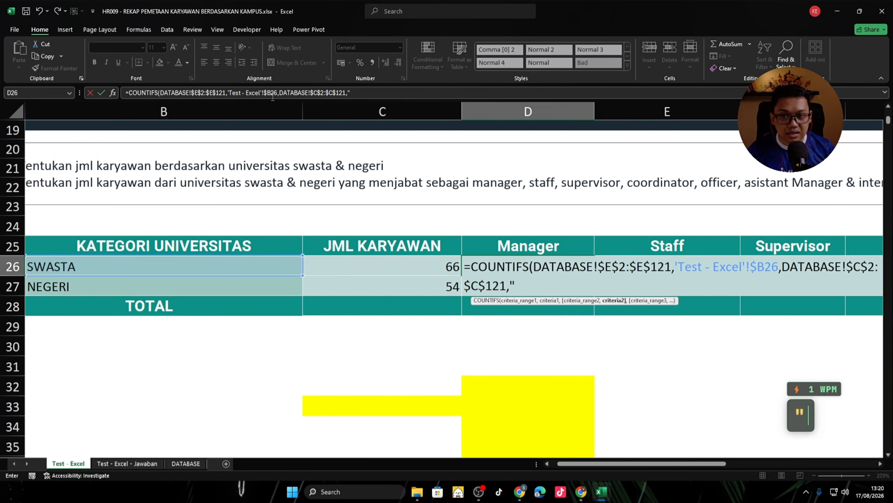
pyautogui.write('*"')
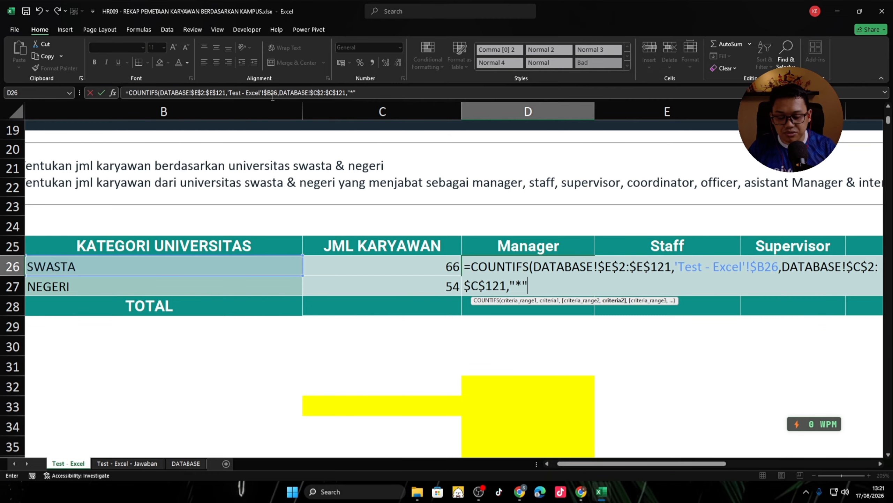
pyautogui.write('&')
pyautogui.press('Up')
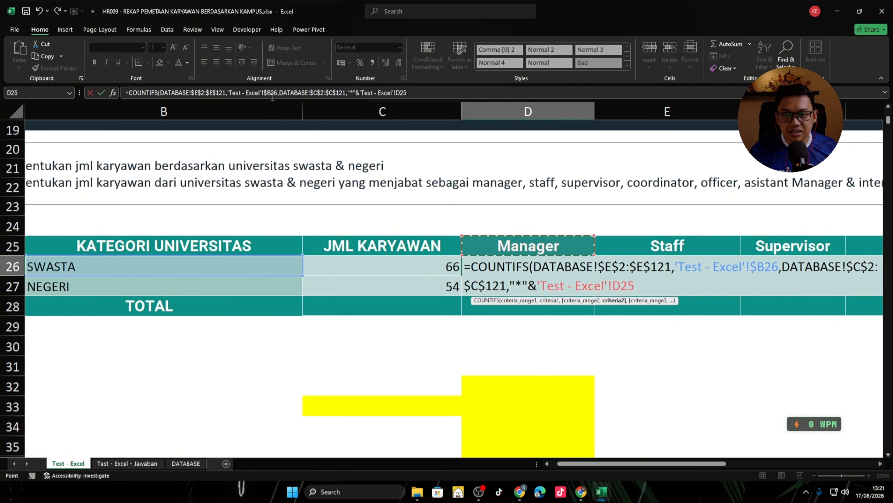
pyautogui.press('F4')
pyautogui.press('F4')
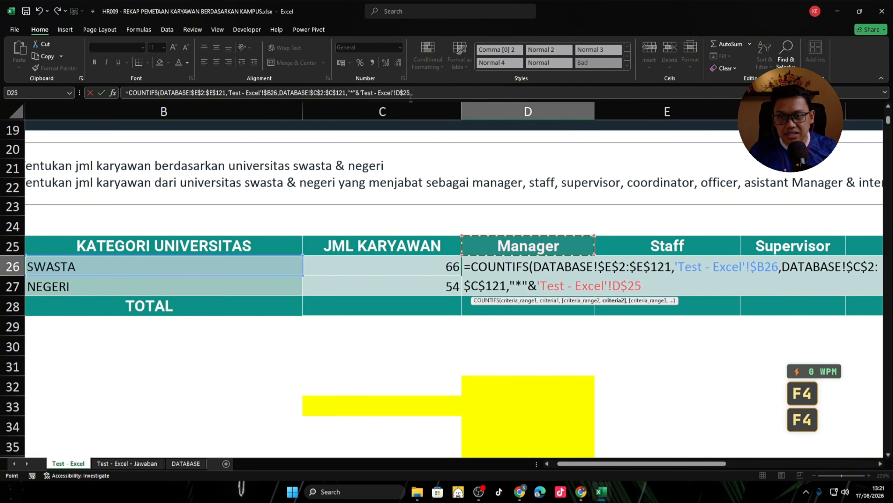
pyautogui.press('XF86AudioRaiseVolume')
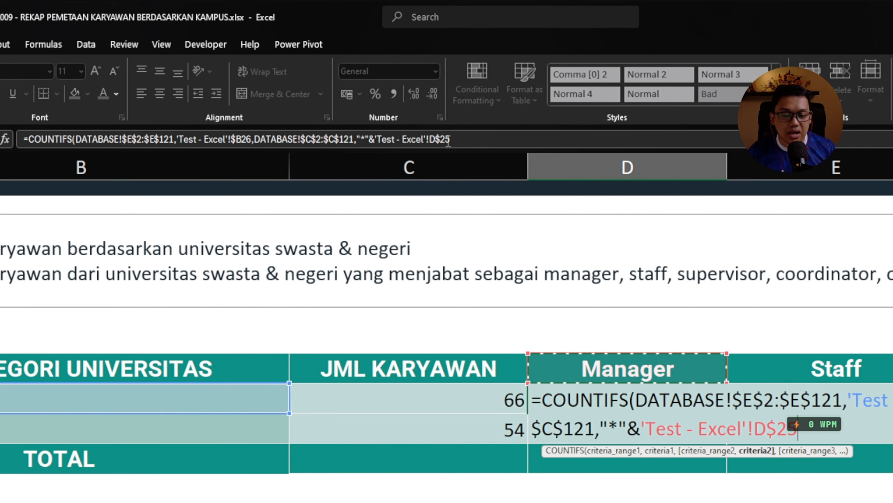
pyautogui.press('Return')
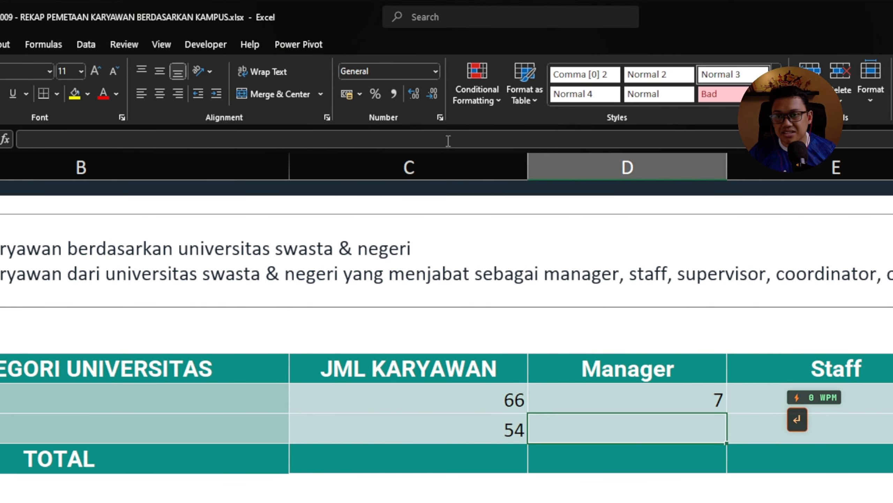
# Fill the Manager formula in D26 down to D27 for the NEGERI category
pyautogui.press('Up')
pyautogui.hotkey('shift', 'Down')
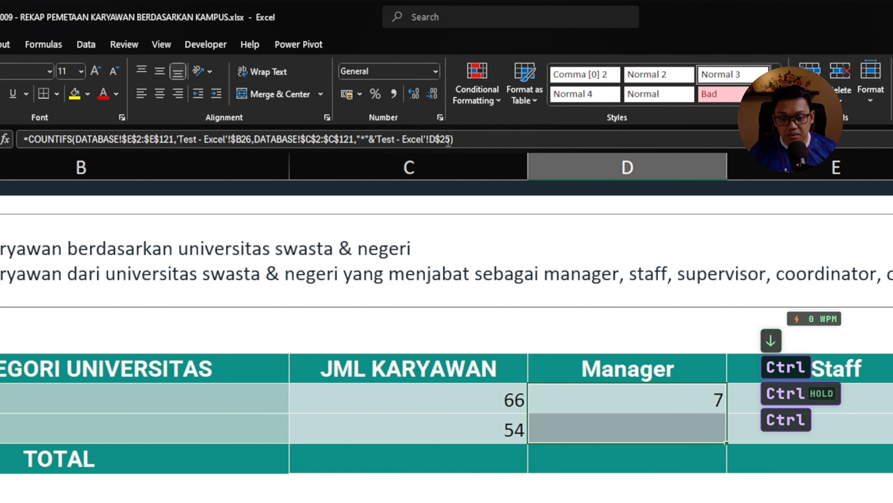
pyautogui.hotkey('ctrl', 'd')
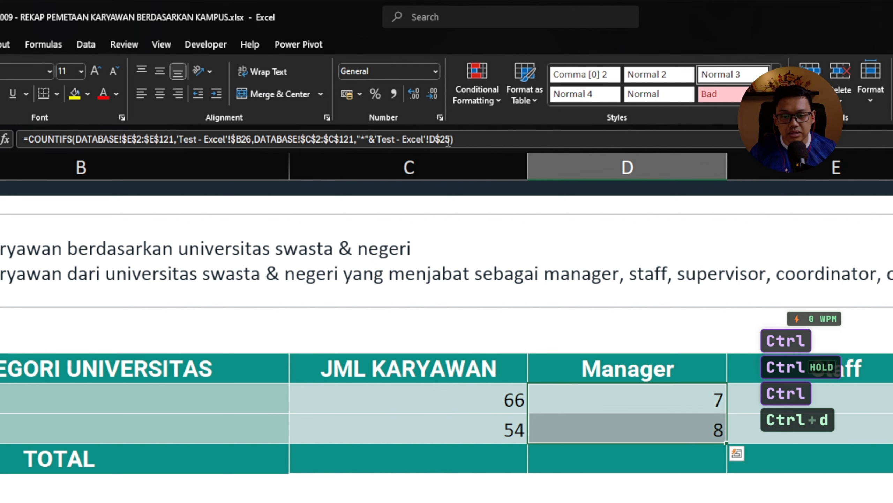
pyautogui.press('Up')
pyautogui.press('Down')
pyautogui.hotkey('shift', 'Down')
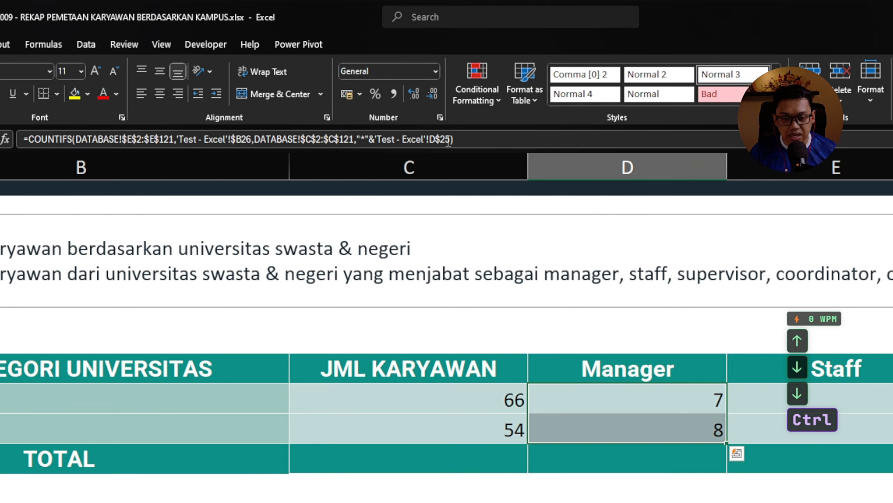
pyautogui.hotkey('ctrl', 'd')
# Fill the formulas in D26:D27 across the remaining position columns, from Staff through Intern
pyautogui.hotkey('shift', 'Right')
pyautogui.hotkey('shift', 'Right')
pyautogui.hotkey('shift', 'Right')
pyautogui.hotkey('shift', 'Right')
pyautogui.hotkey('shift', 'Right')
pyautogui.hotkey('shift', 'Right')
pyautogui.hotkey('shift', 'Right')
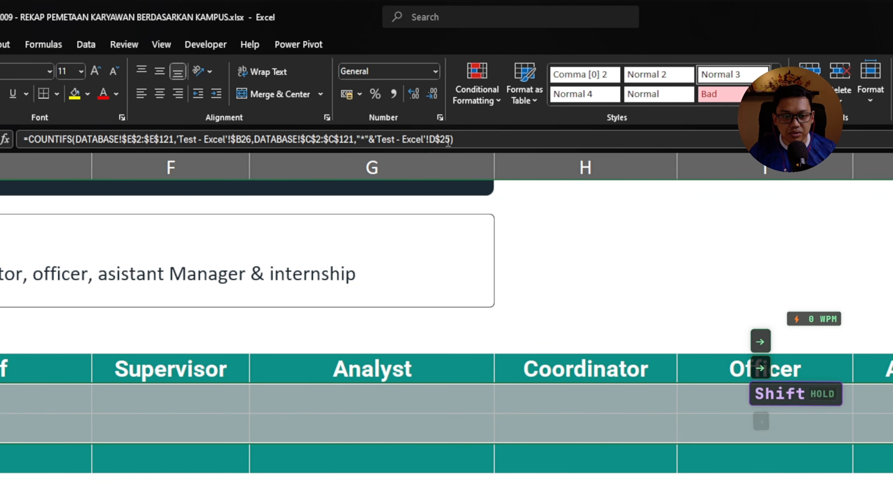
pyautogui.hotkey('shift', 'Left')
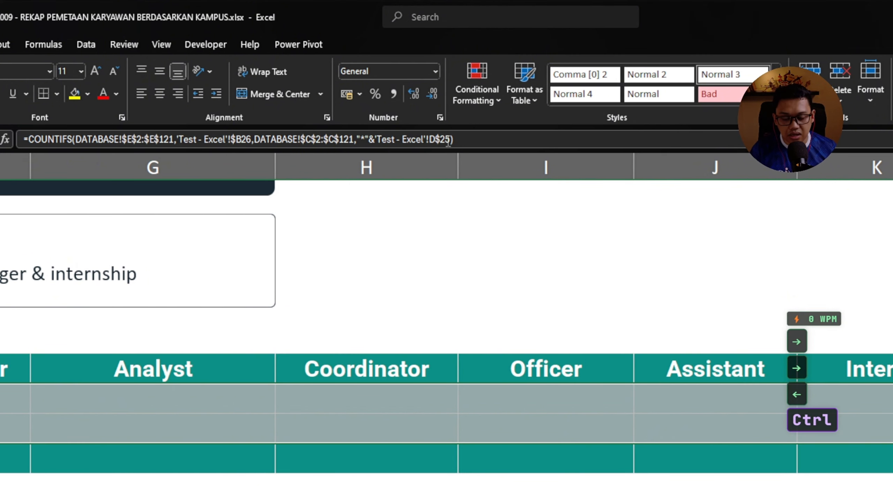
pyautogui.hotkey('ctrl', 'r')
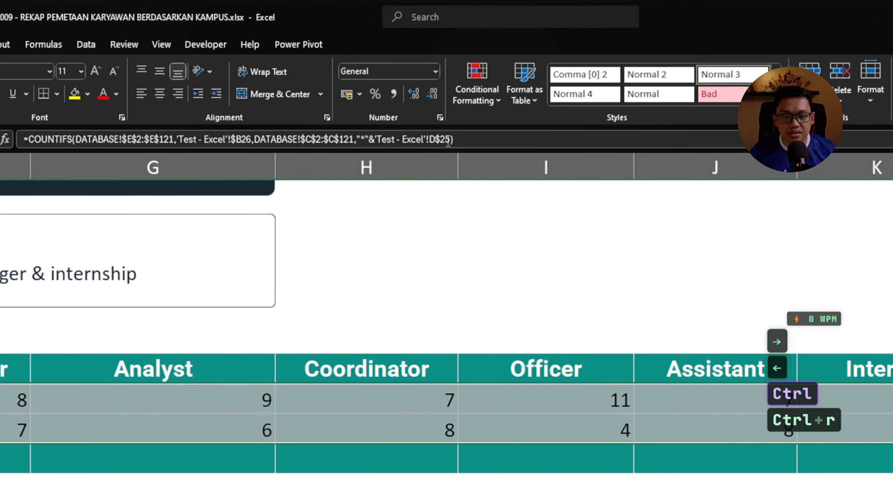
# Sum every column of the TOTAL row with AutoSum, from JML KARYAWAN in C28 through Intern in K28
pyautogui.press('Down')
pyautogui.press('Left')
pyautogui.press('Left')
pyautogui.press('Left')
pyautogui.press('Left')
pyautogui.press('Left')
pyautogui.press('Right')
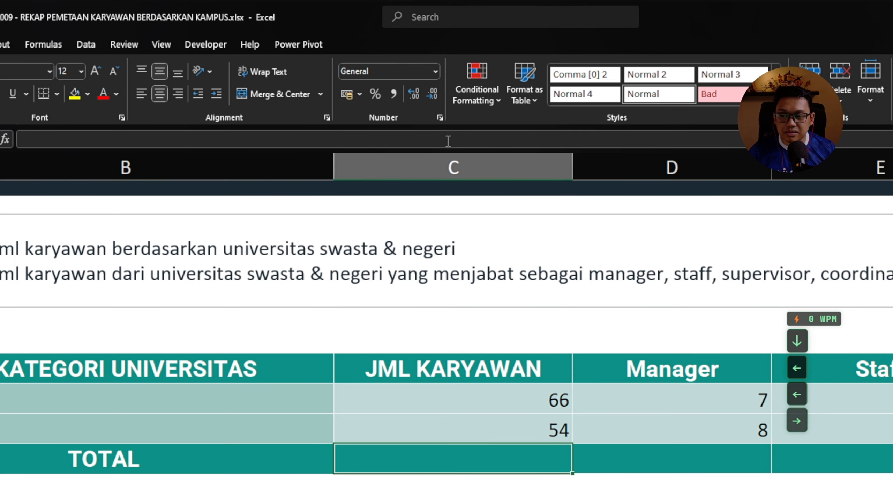
pyautogui.press('Left')
pyautogui.press('Up')
pyautogui.press('Up')
pyautogui.press('Right')
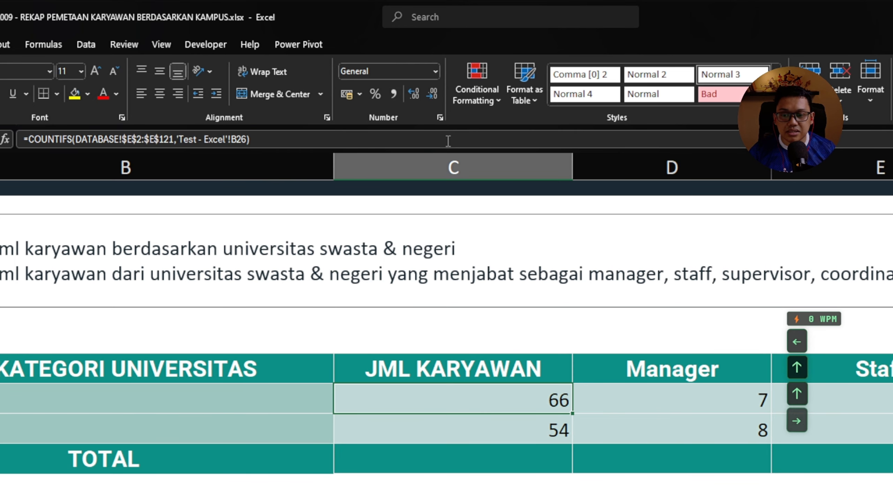
pyautogui.press('Down')
pyautogui.press('Down')
pyautogui.hotkey('shift', 'Right')
pyautogui.hotkey('shift', 'Right')
pyautogui.hotkey('shift', 'Right')
pyautogui.hotkey('shift', 'Right')
pyautogui.hotkey('shift', 'Right')
pyautogui.hotkey('shift', 'Right')
pyautogui.hotkey('shift', 'Right')
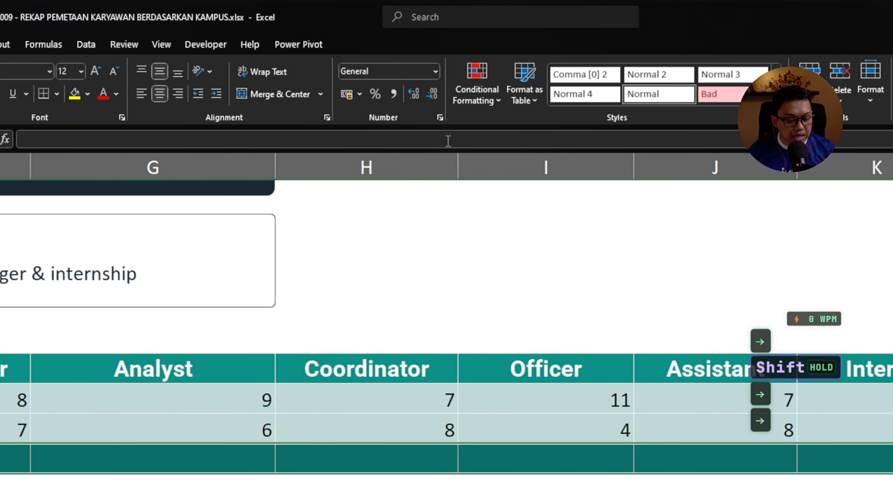
pyautogui.hotkey('alt', '=')
pyautogui.press('Left')
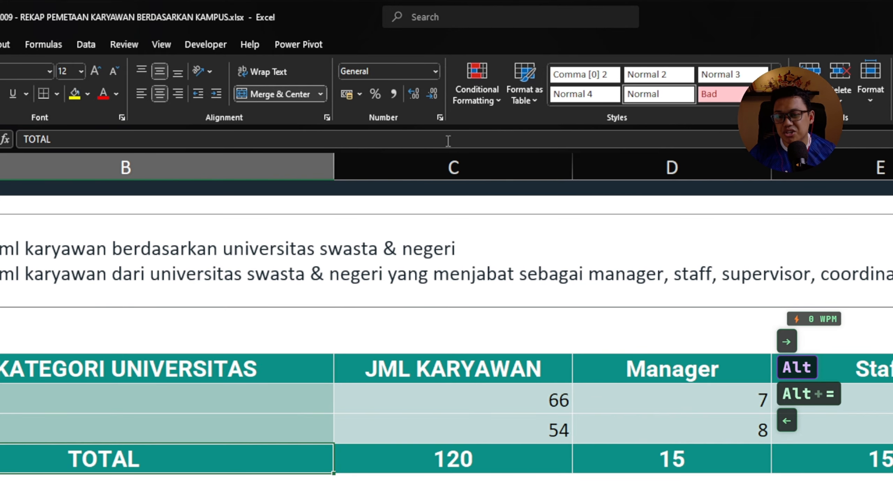
# Review the completed recap table on the Test - Excel sheet, especially the JML KARYAWAN and Manager columns
pyautogui.keyDown('ctrl'); pyautogui.scroll(-2, 576, 386); pyautogui.keyUp('ctrl')
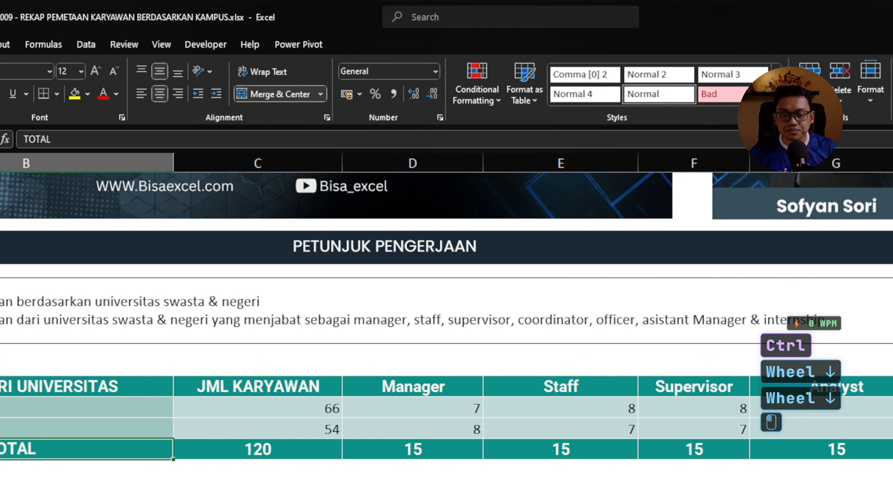
pyautogui.hscroll(1, 446, 306)
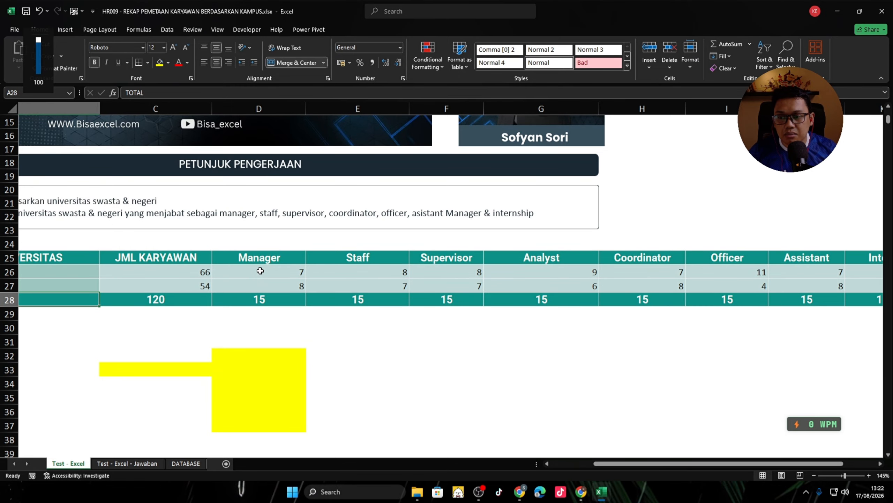
pyautogui.click(259, 270)
pyautogui.click(149, 263)
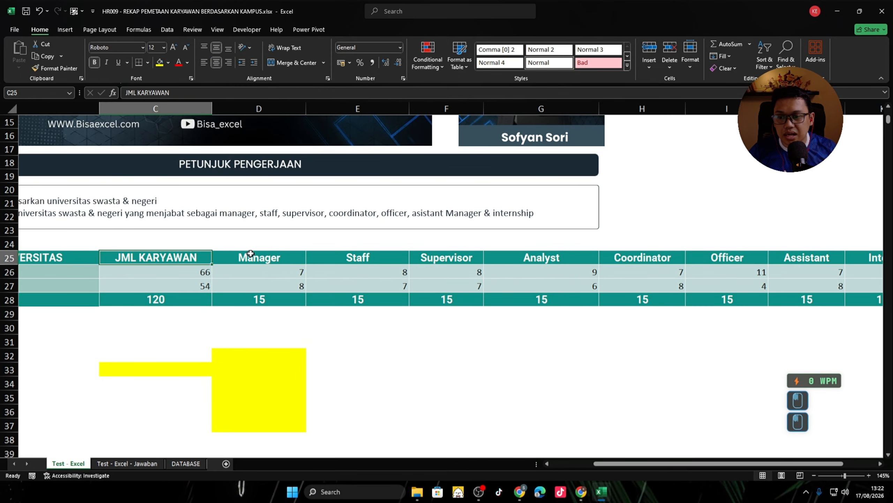
pyautogui.click(274, 272)
pyautogui.moveTo(661, 466); pyautogui.dragTo(616, 465)
# Go to the header row of the DATABASE sheet and open the filter of the Jabatan column
pyautogui.click(186, 463)
pyautogui.click(288, 336)
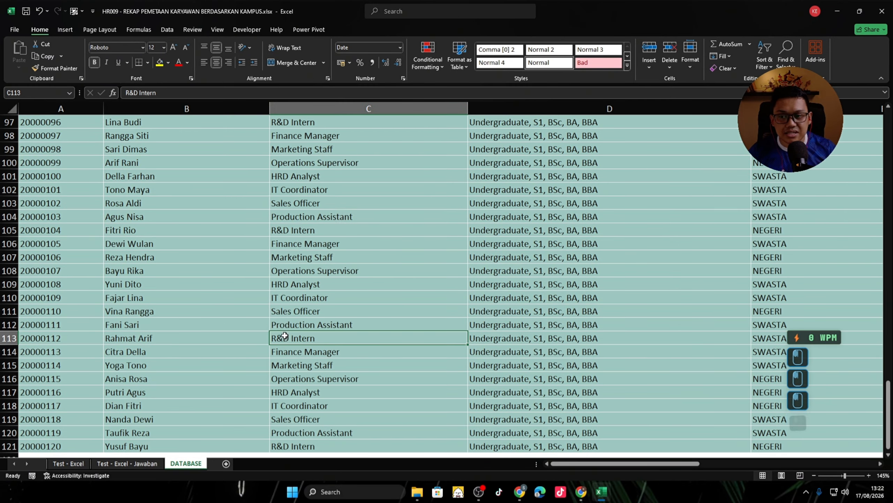
pyautogui.hotkey('ctrl', 'Left')
pyautogui.hotkey('ctrl', 'Up')
pyautogui.hotkey('ctrl', 'Right')
pyautogui.press('Left')
pyautogui.press('Left')
pyautogui.press('Left')
pyautogui.press('Left')
pyautogui.press('Left')
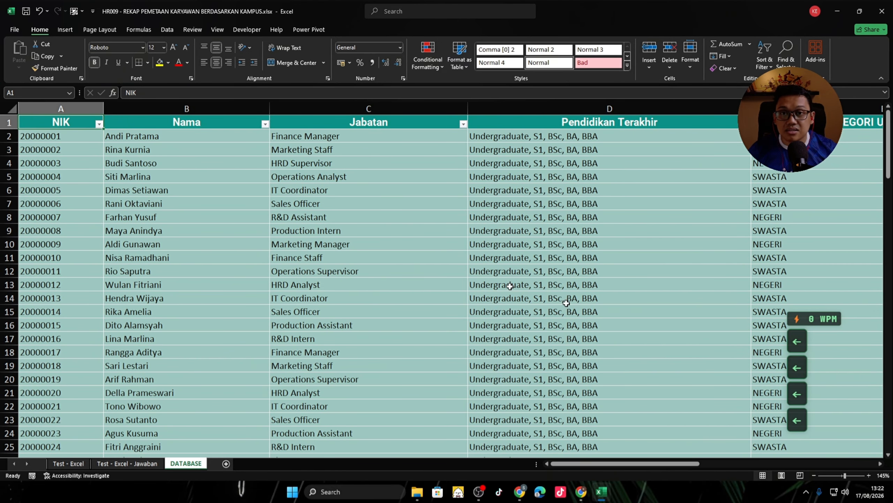
pyautogui.click(463, 123)
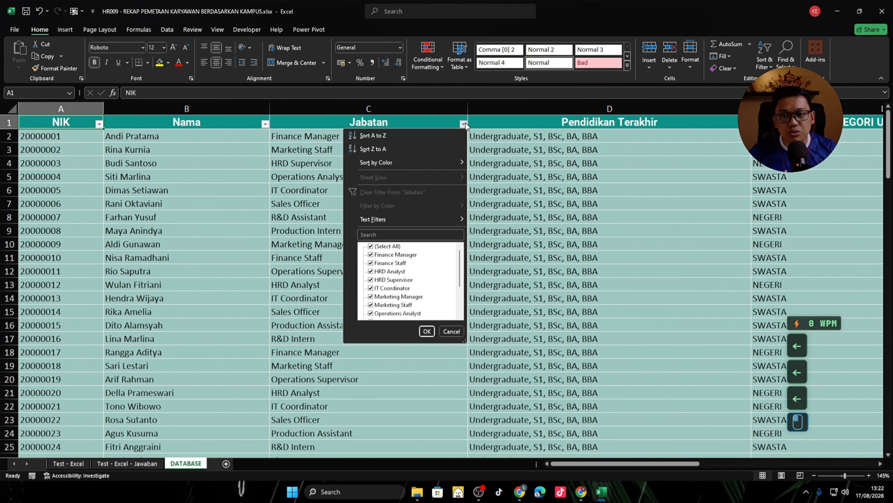
pyautogui.click(404, 234)
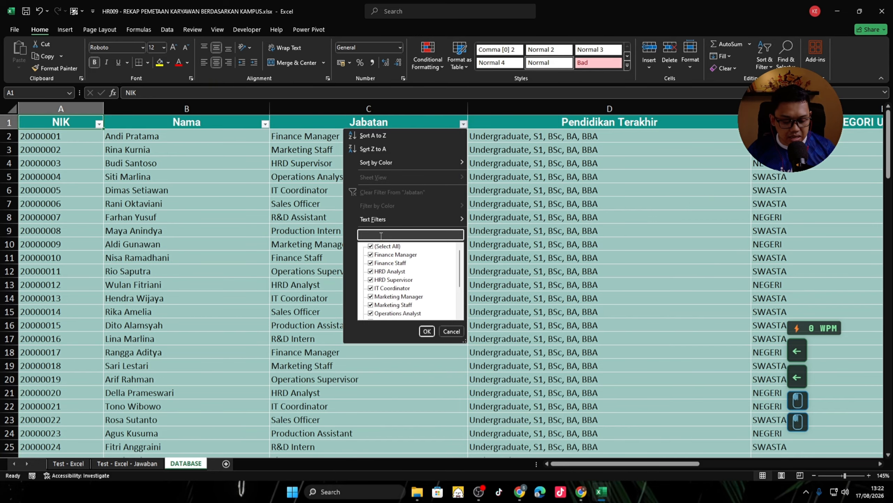
pyautogui.write('*')
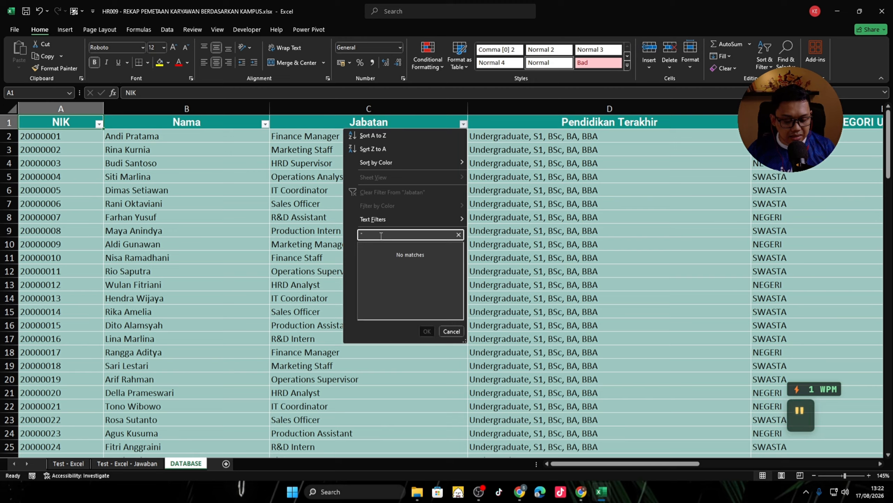
pyautogui.write('"')
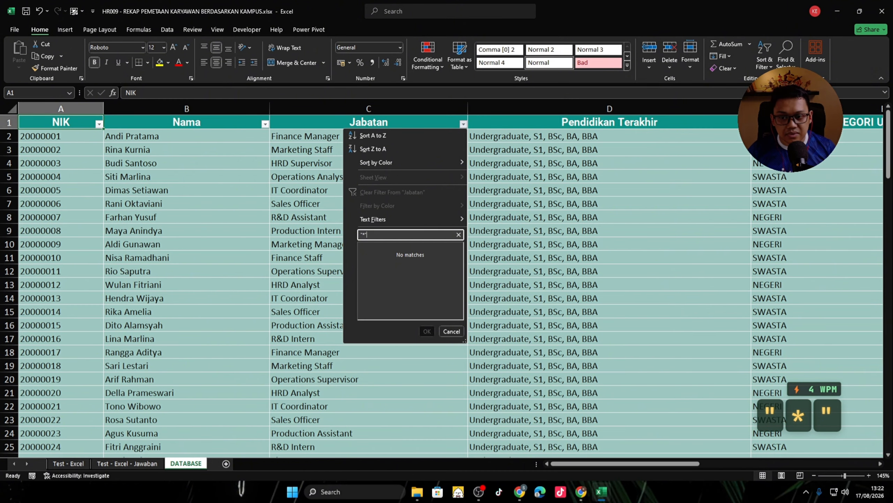
pyautogui.press('BackSpace')
pyautogui.press('BackSpace')
pyautogui.press('BackSpace')
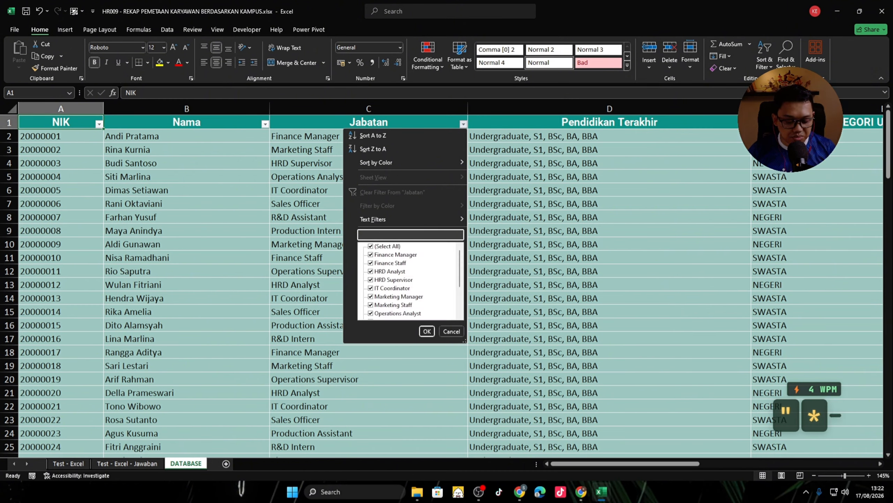
# Filter the Jabatan column with the wildcard search *Manager, keeping all matching job titles
pyautogui.write('*')
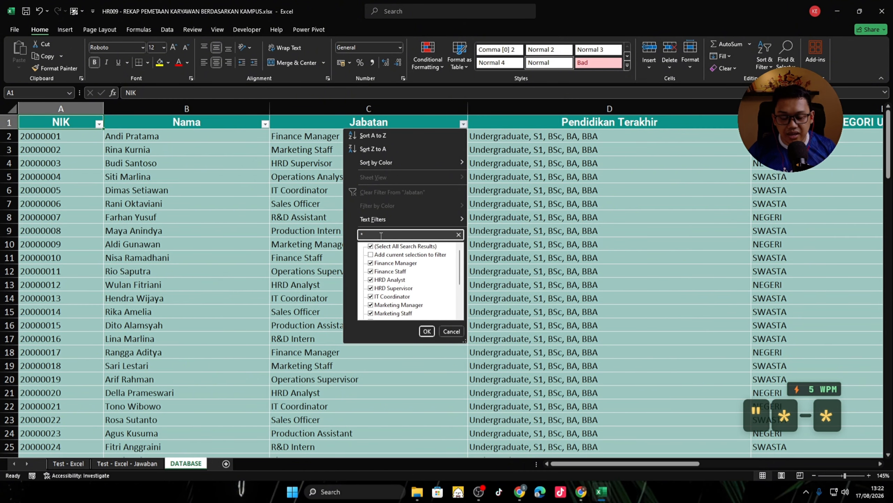
pyautogui.write('Manager')
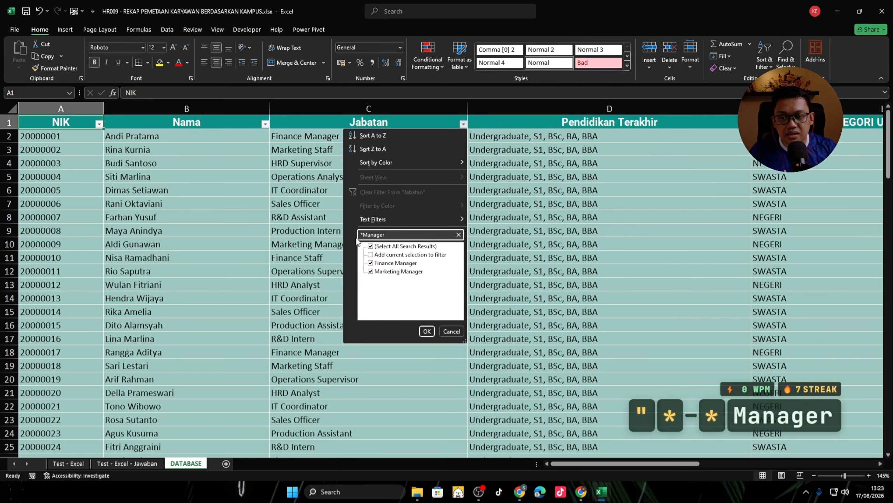
pyautogui.click(427, 332)
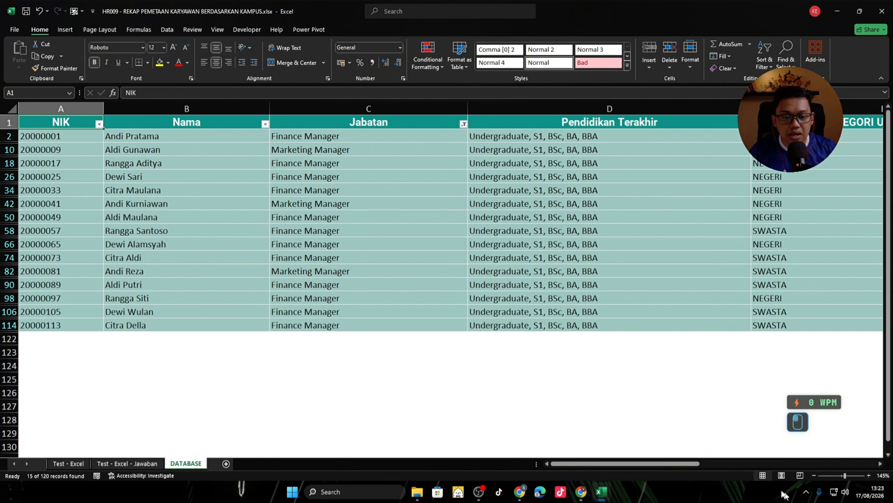
# Filter the KATEGORI UNIVERSITAS column to show only SWASTA among the manager rows
pyautogui.moveTo(693, 465); pyautogui.dragTo(747, 464)
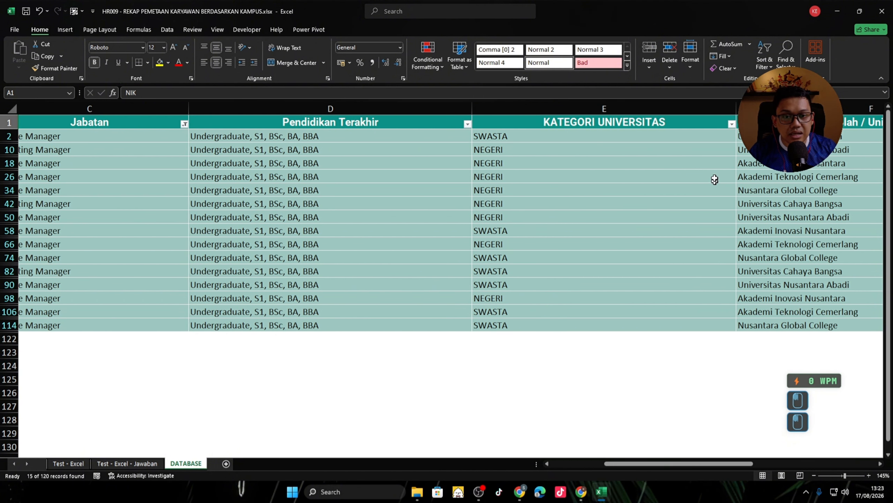
pyautogui.click(732, 124)
pyautogui.click(643, 255)
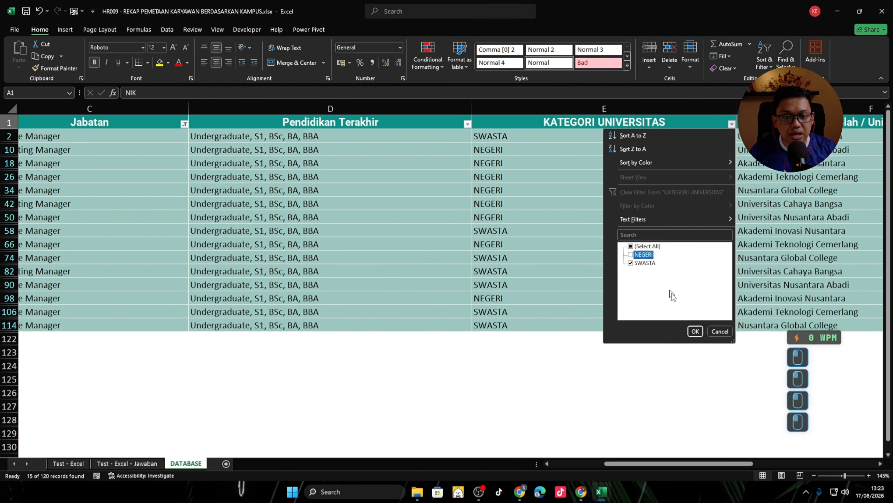
pyautogui.click(695, 331)
# Count the filtered Jabatan cells for SWASTA managers and compare with D26 on the Test - Excel sheet
pyautogui.moveTo(686, 465); pyautogui.dragTo(633, 465)
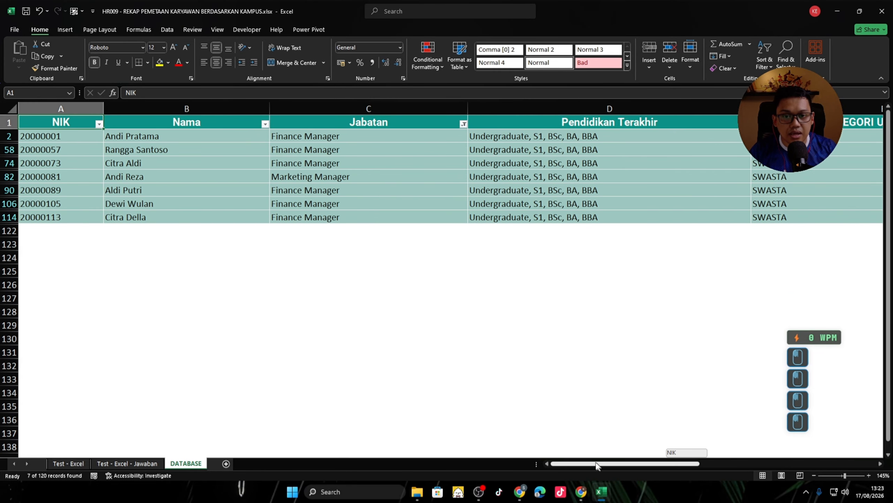
pyautogui.moveTo(365, 138); pyautogui.dragTo(365, 215)
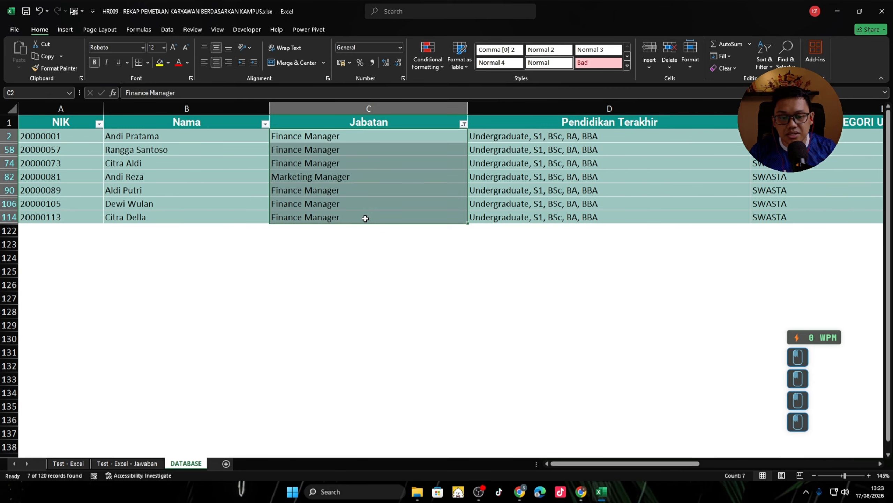
pyautogui.click(59, 464)
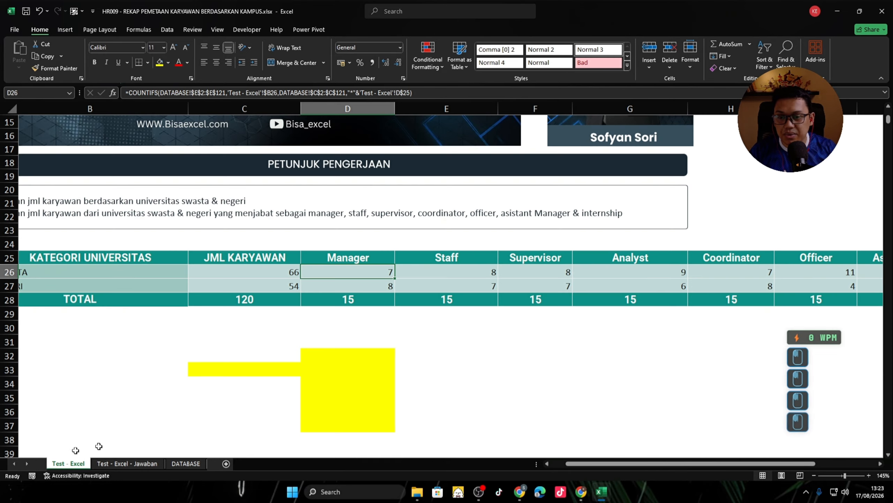
# Change the KATEGORI UNIVERSITAS filter on the DATABASE sheet to show only NEGERI
pyautogui.click(186, 464)
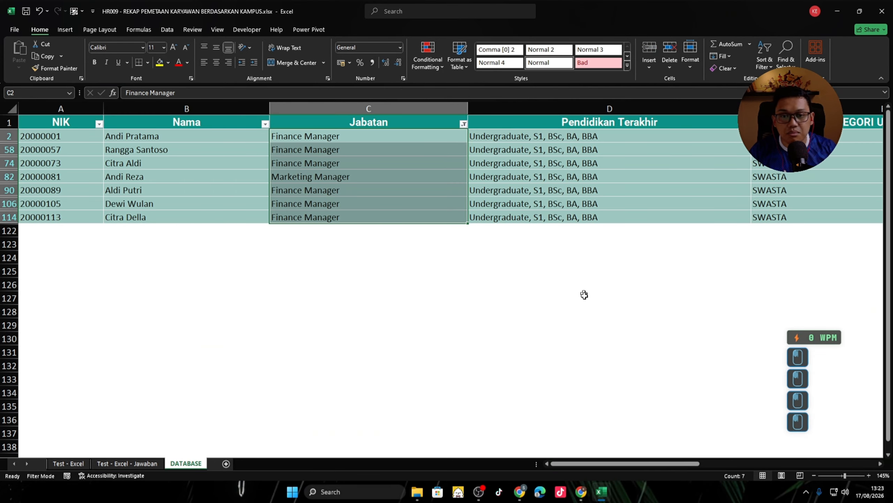
pyautogui.moveTo(633, 465); pyautogui.dragTo(677, 464)
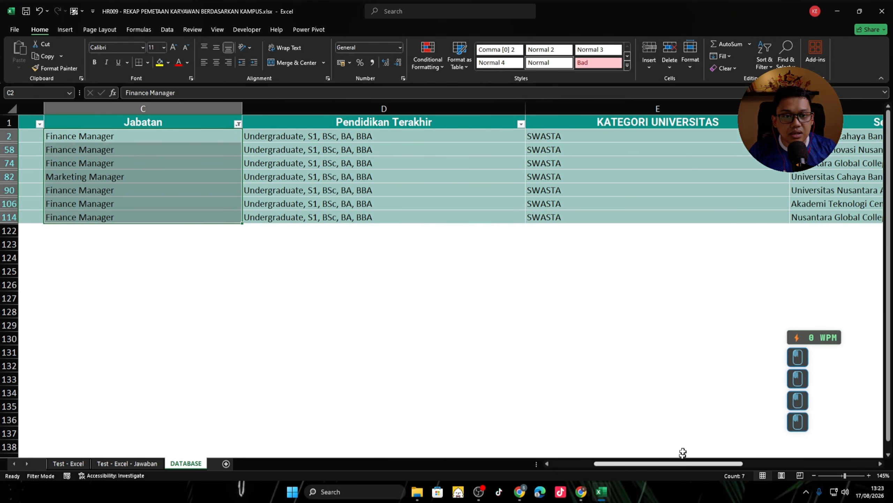
pyautogui.click(784, 124)
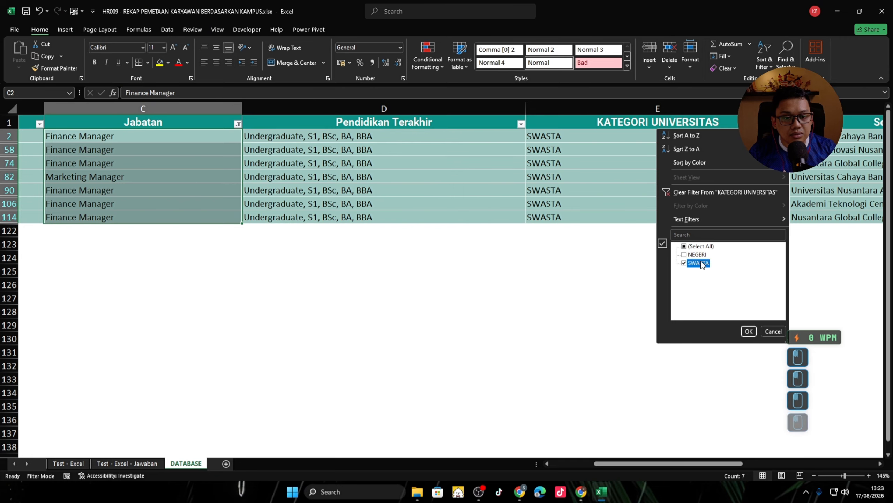
pyautogui.click(698, 247)
pyautogui.click(695, 255)
pyautogui.click(696, 262)
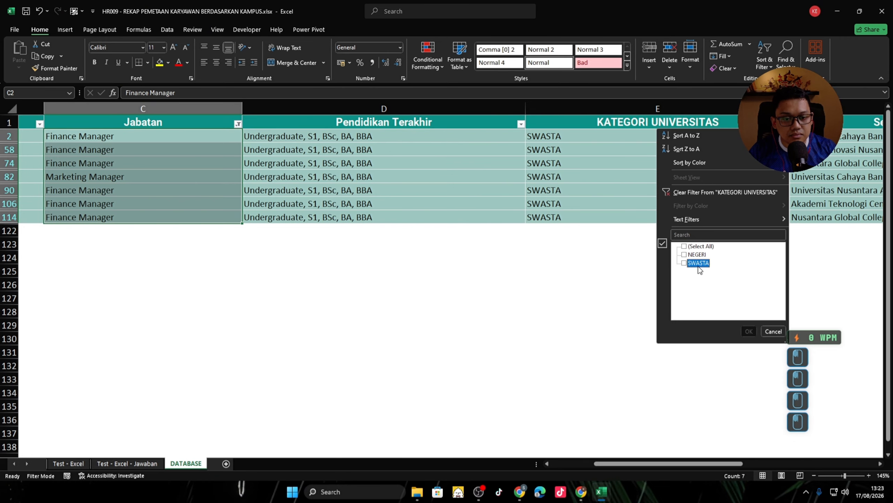
pyautogui.click(696, 256)
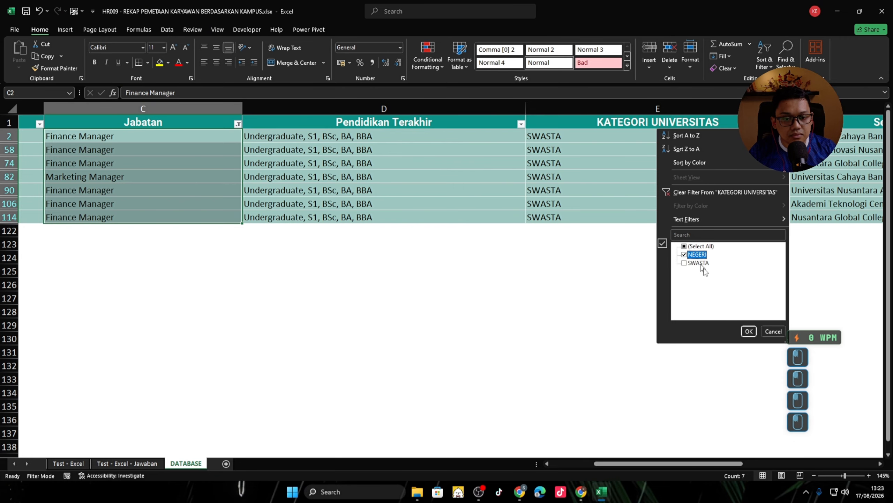
pyautogui.click(749, 331)
# Count the filtered Jabatan cells for NEGERI managers and compare with D27 on the Test - Excel sheet
pyautogui.moveTo(206, 139); pyautogui.dragTo(195, 235)
pyautogui.click(69, 463)
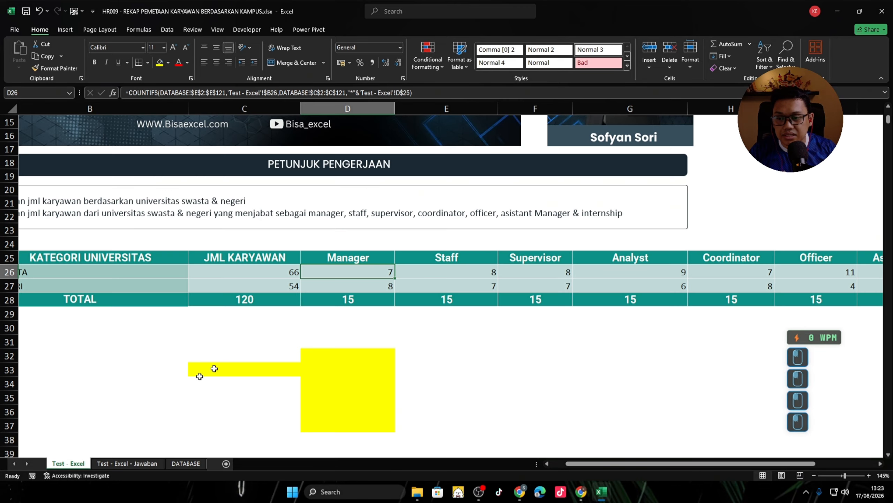
pyautogui.click(374, 287)
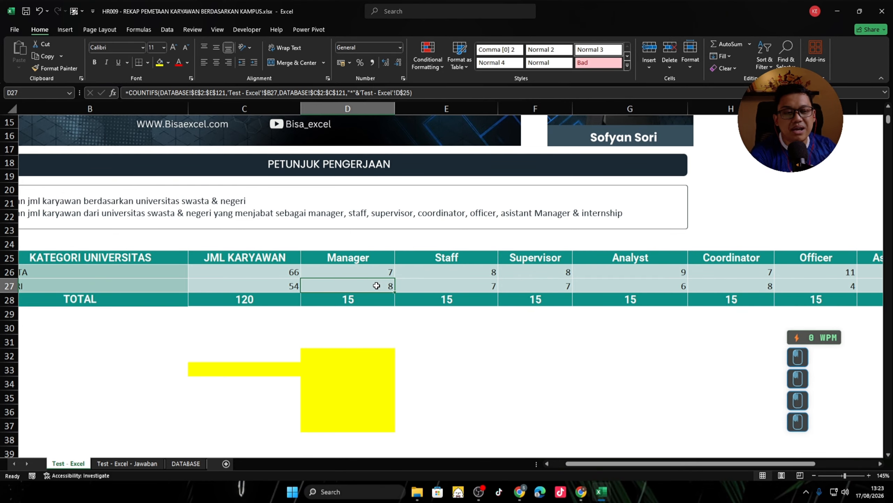
pyautogui.moveTo(479, 489)
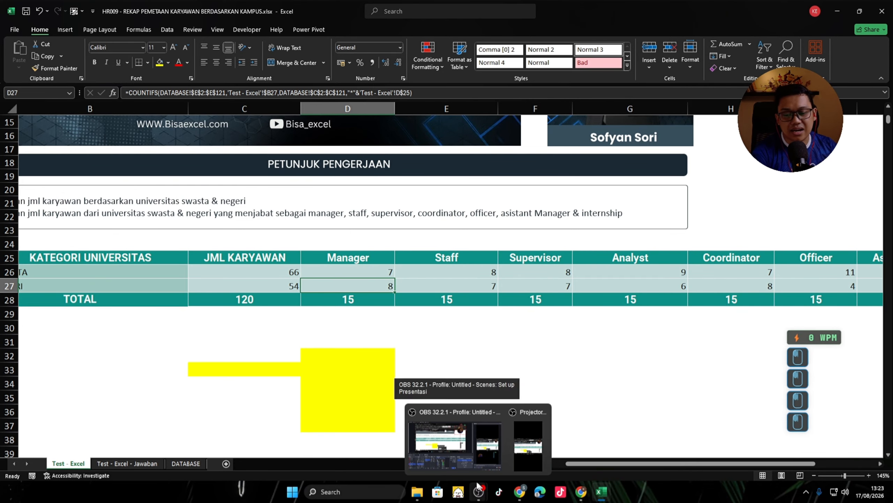